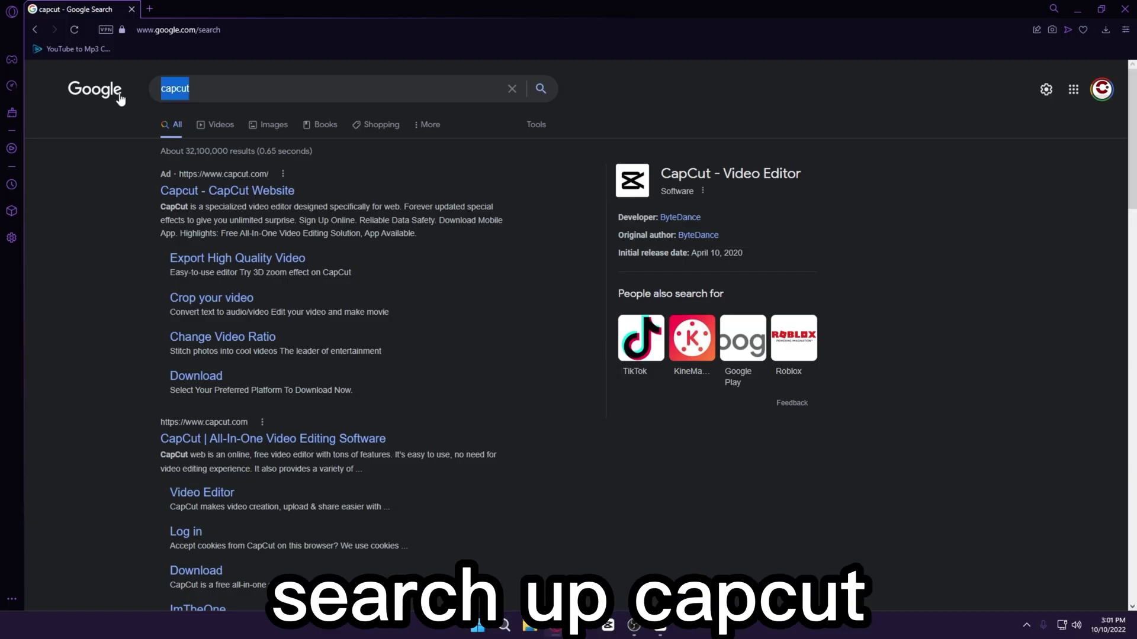
# Skip the sponsored ad, open the official capcut.com result and download the Windows installer
pyautogui.click(260, 94)
pyautogui.click(445, 200)
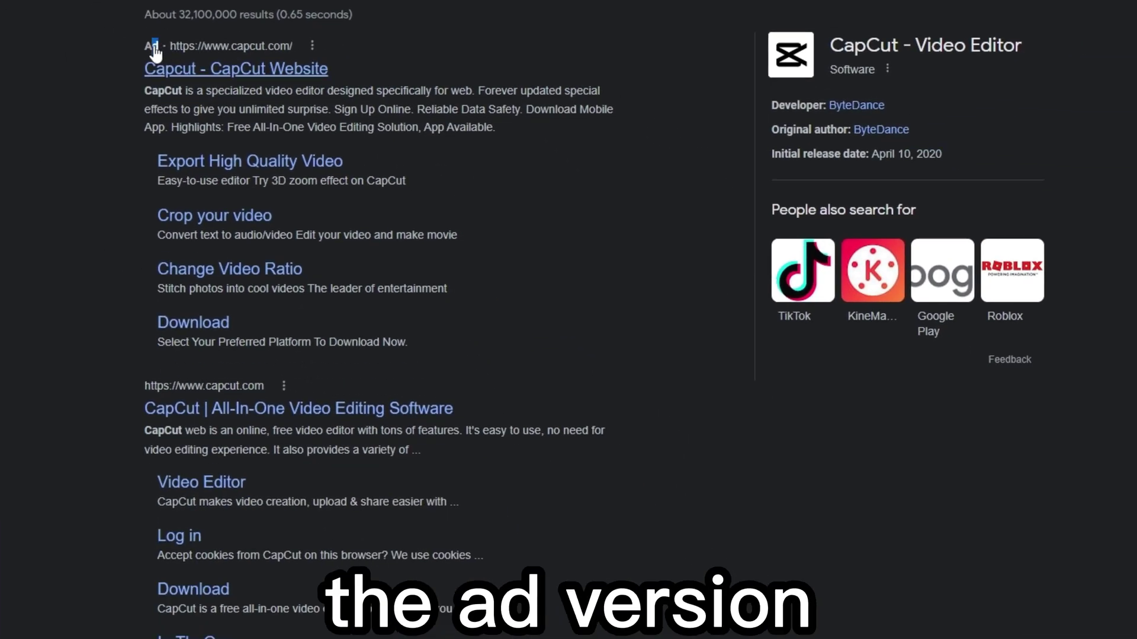
pyautogui.moveTo(153, 46); pyautogui.dragTo(139, 47)
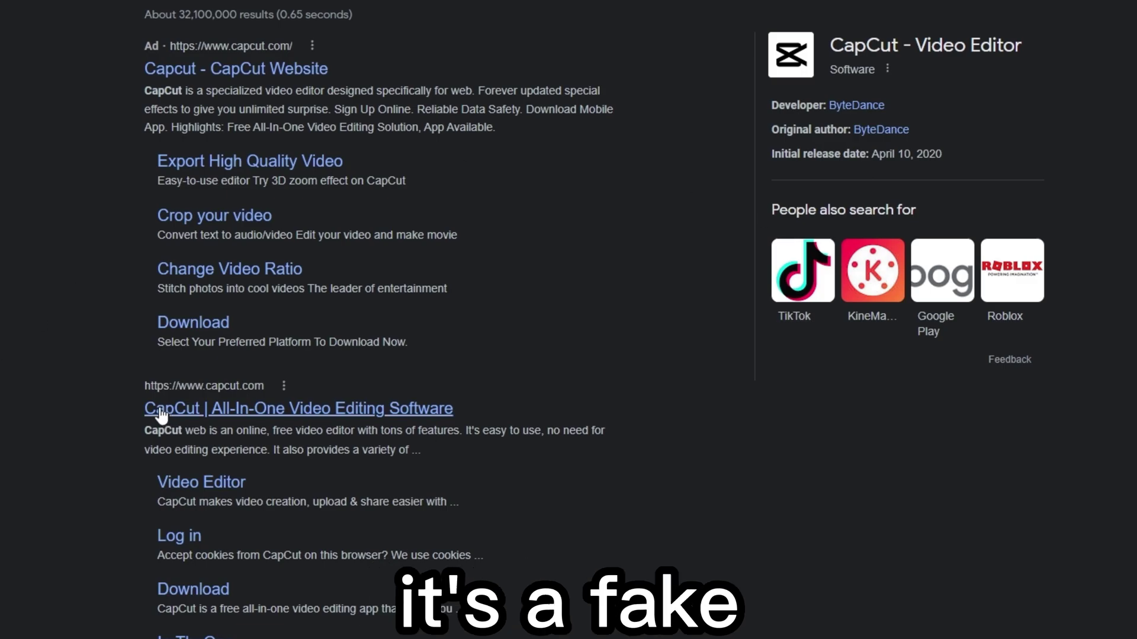
pyautogui.click(201, 413)
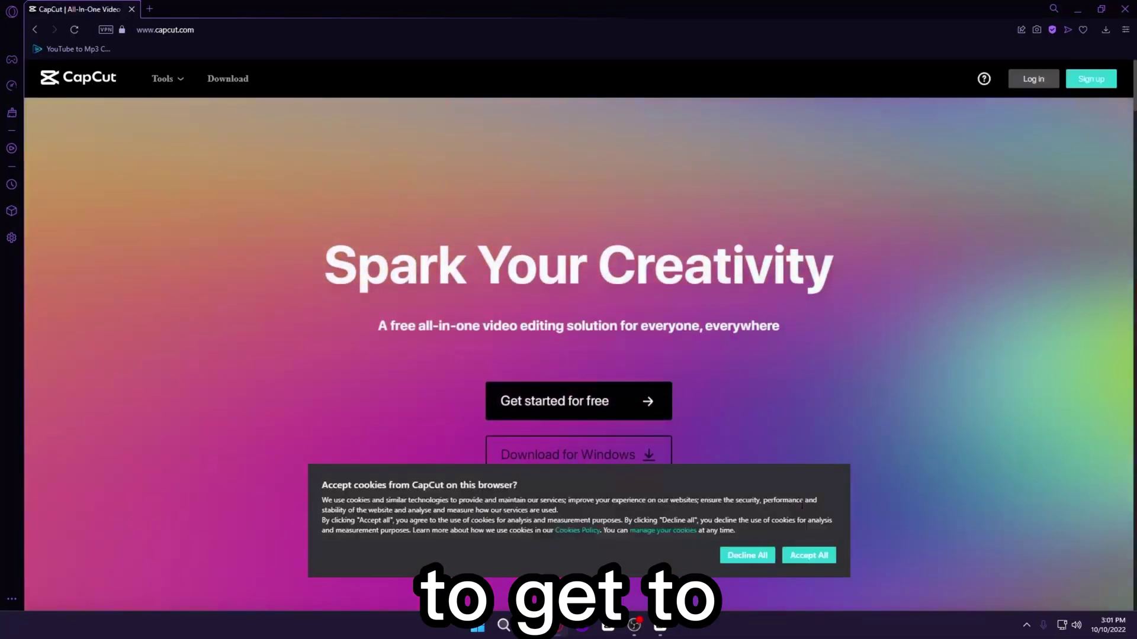
pyautogui.scroll(-3, 769, 399)
pyautogui.scroll(2, 743, 340)
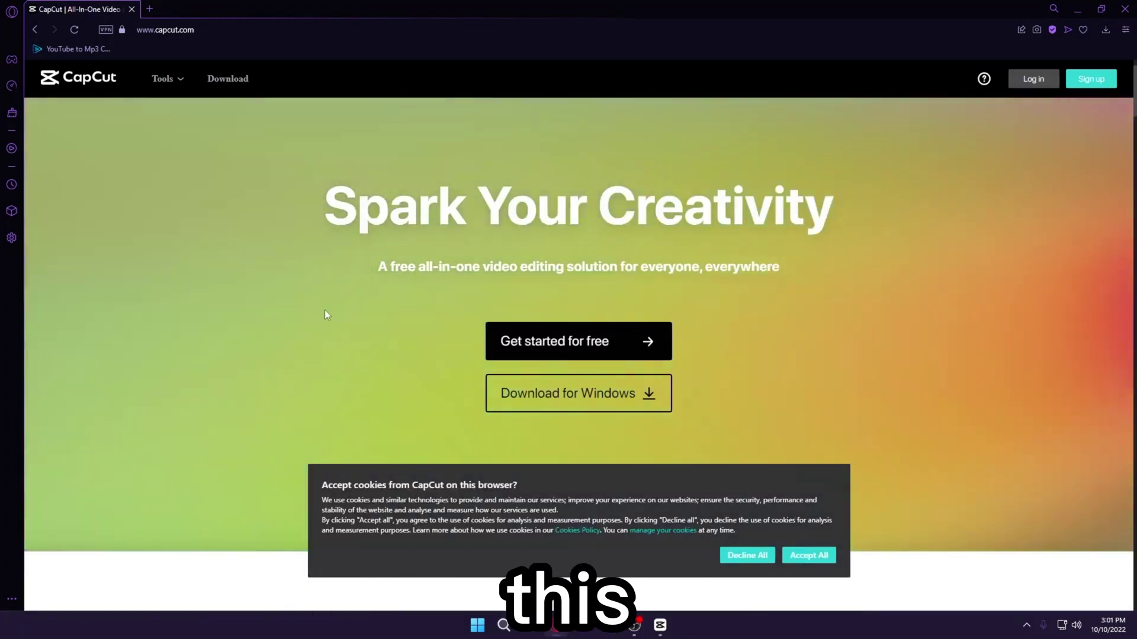
pyautogui.scroll(1, 572, 430)
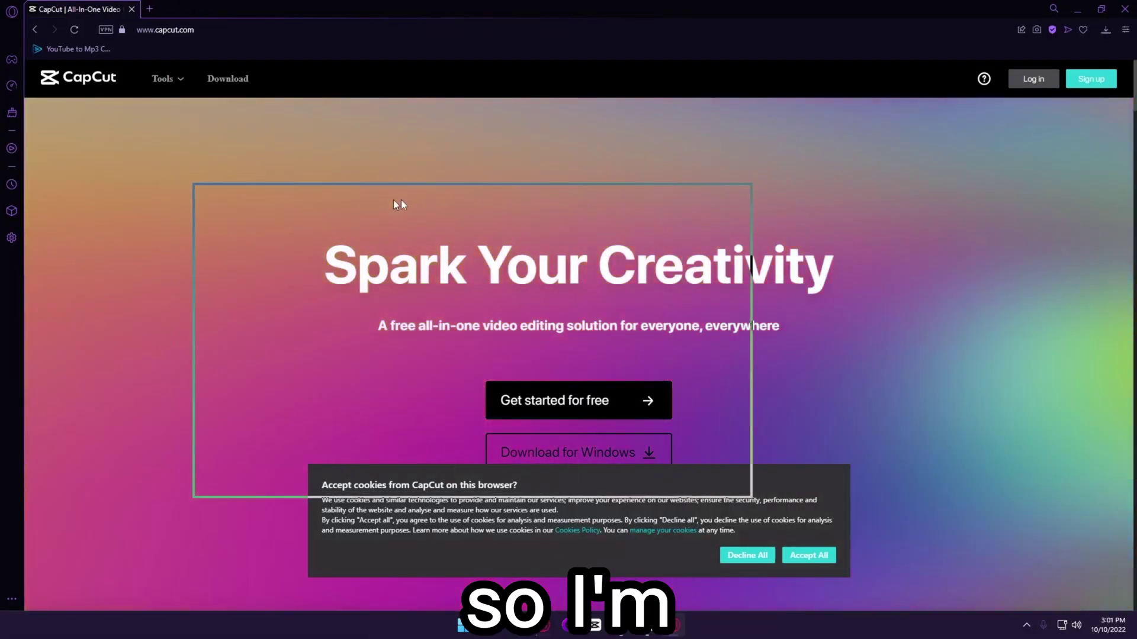
pyautogui.click(754, 376)
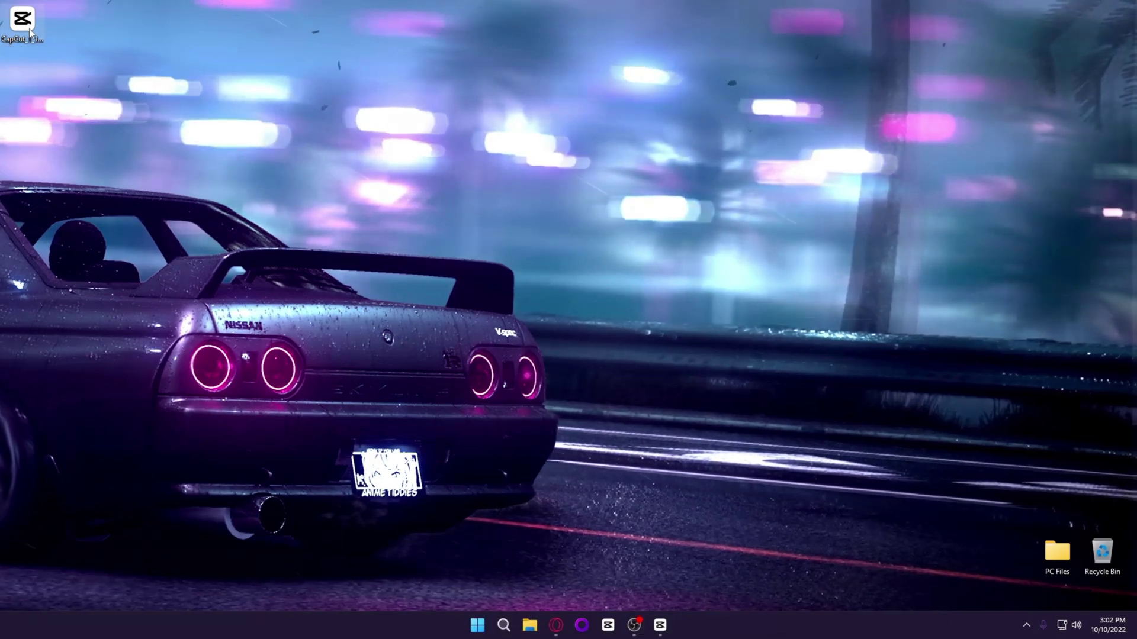
# Run the downloaded CapCut installer, accept the licence and install CapCut
pyautogui.doubleClick(30, 31)
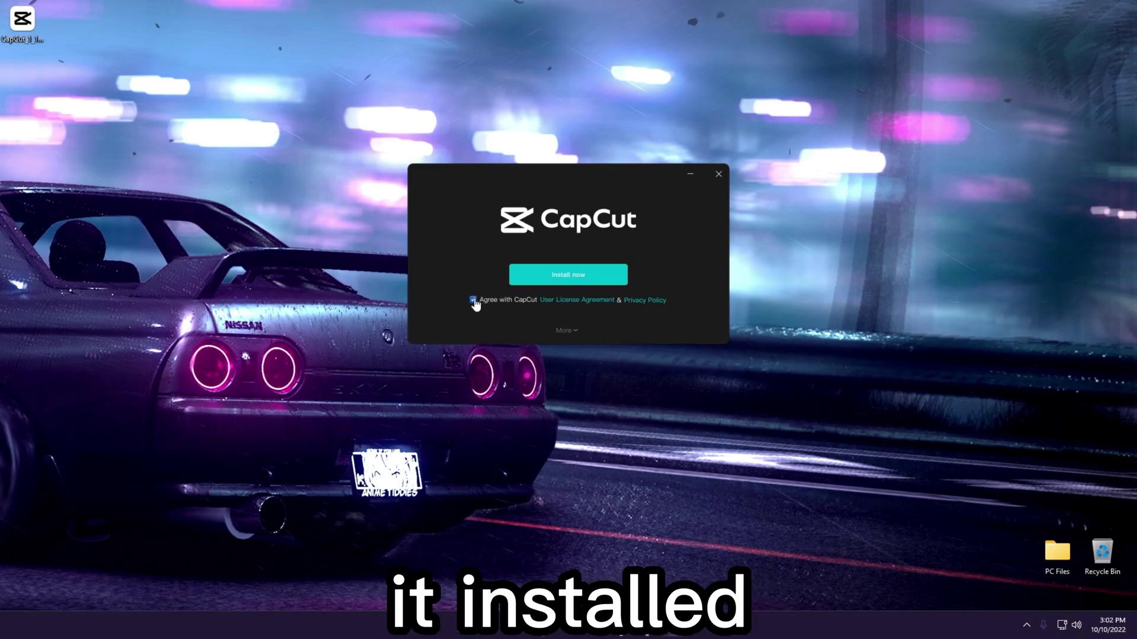
pyautogui.click(579, 279)
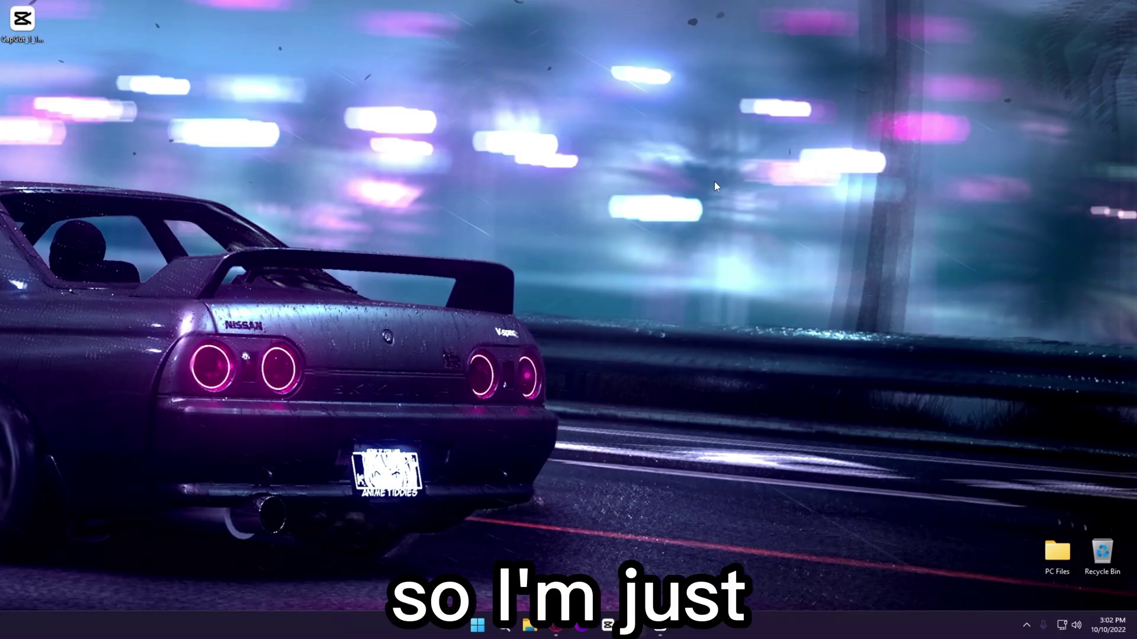
pyautogui.moveTo(30, 46); pyautogui.dragTo(19, 29)
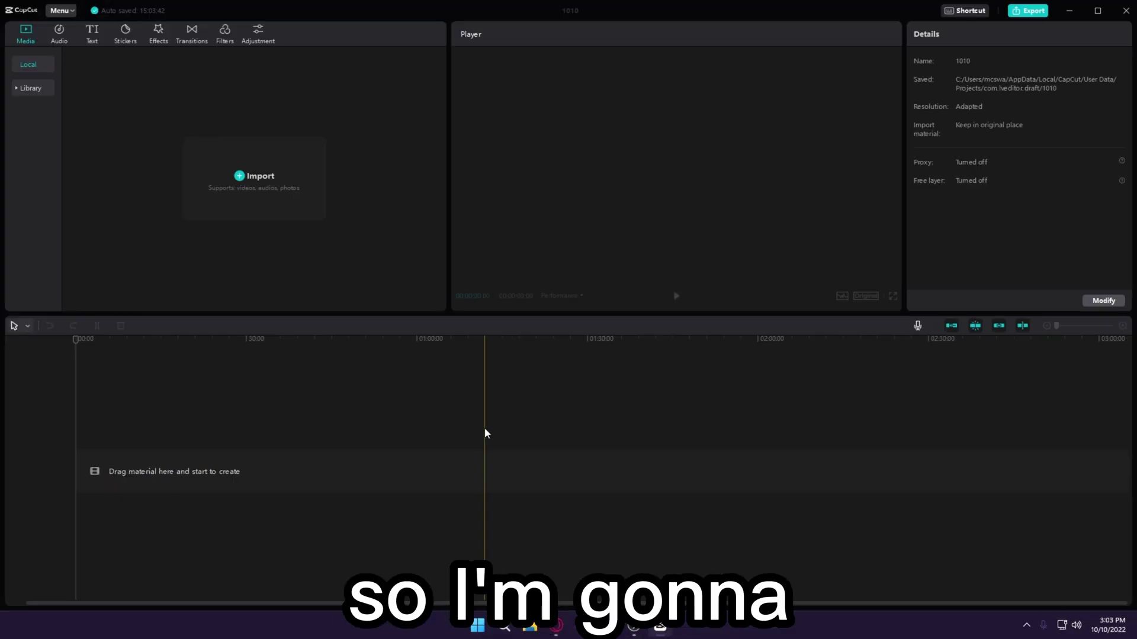
pyautogui.click(254, 177)
pyautogui.scroll(-1, 57, 225)
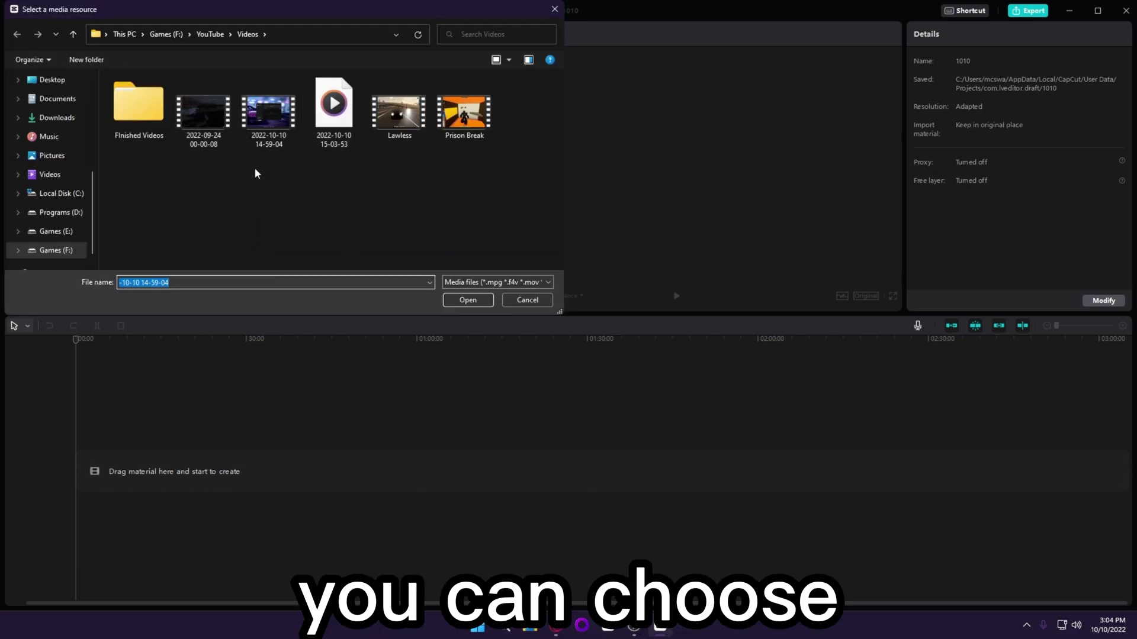
pyautogui.doubleClick(269, 112)
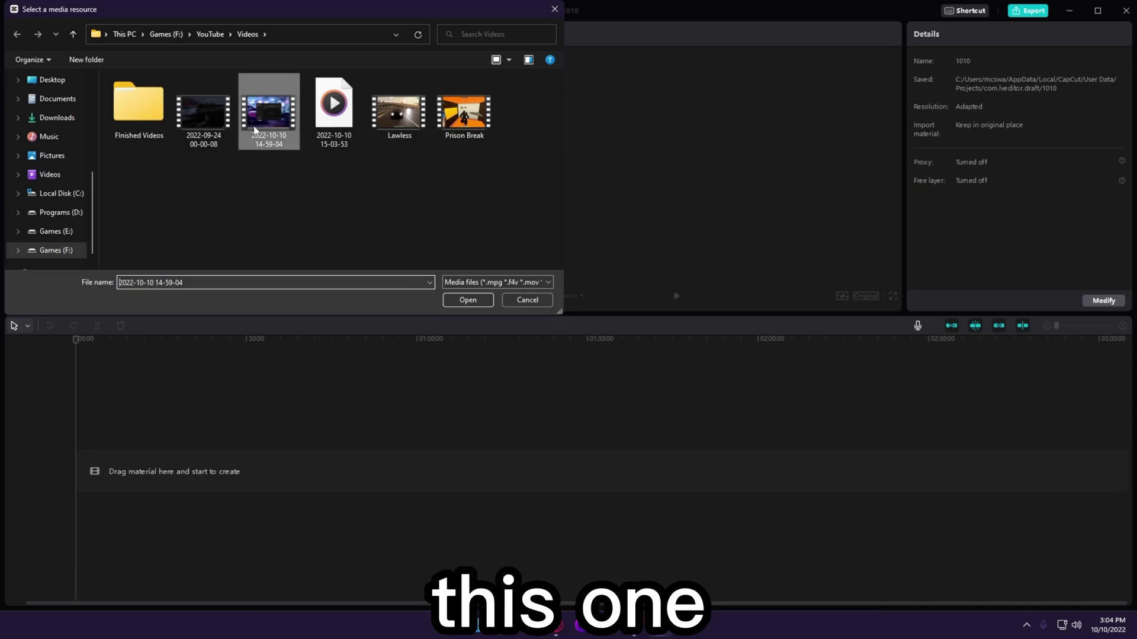
pyautogui.click(99, 90)
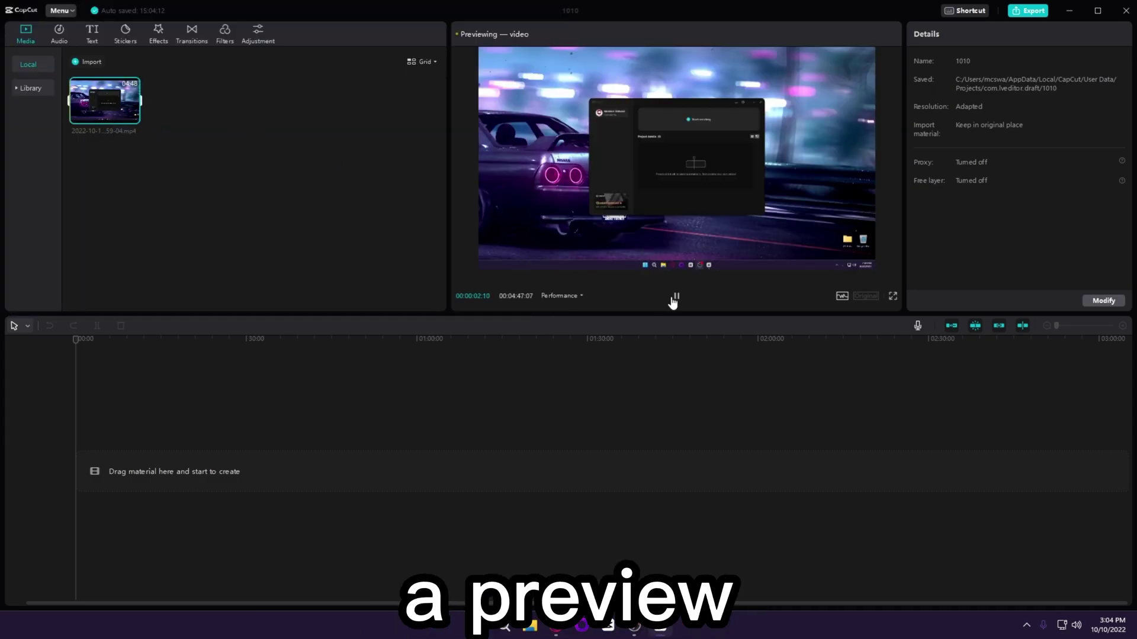
pyautogui.moveTo(136, 119)
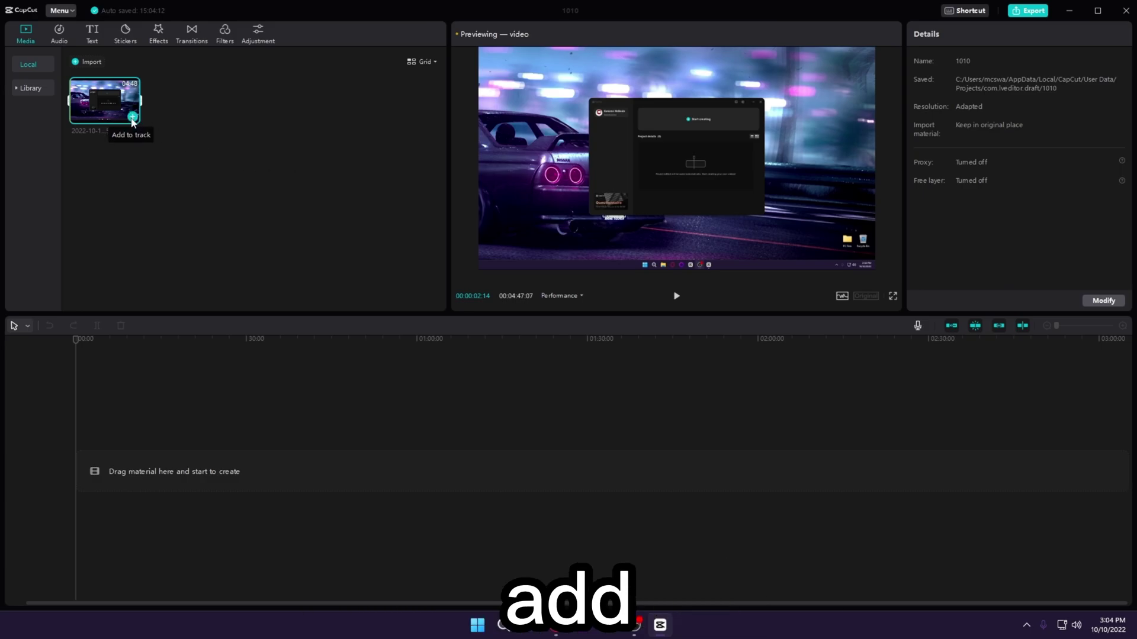
pyautogui.click(133, 117)
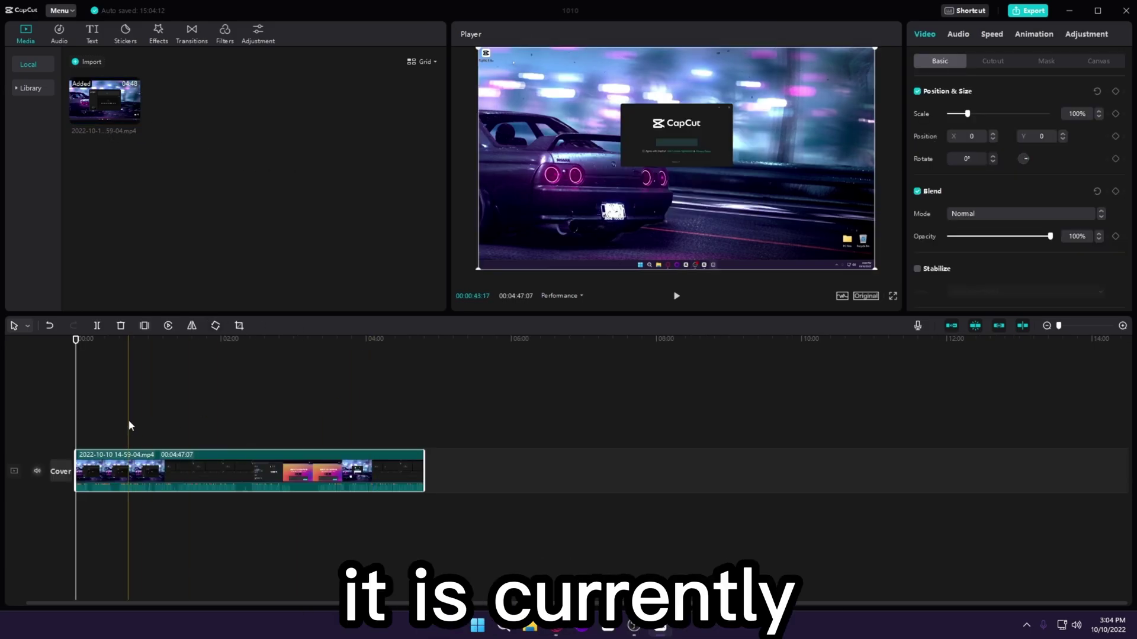
pyautogui.click(304, 426)
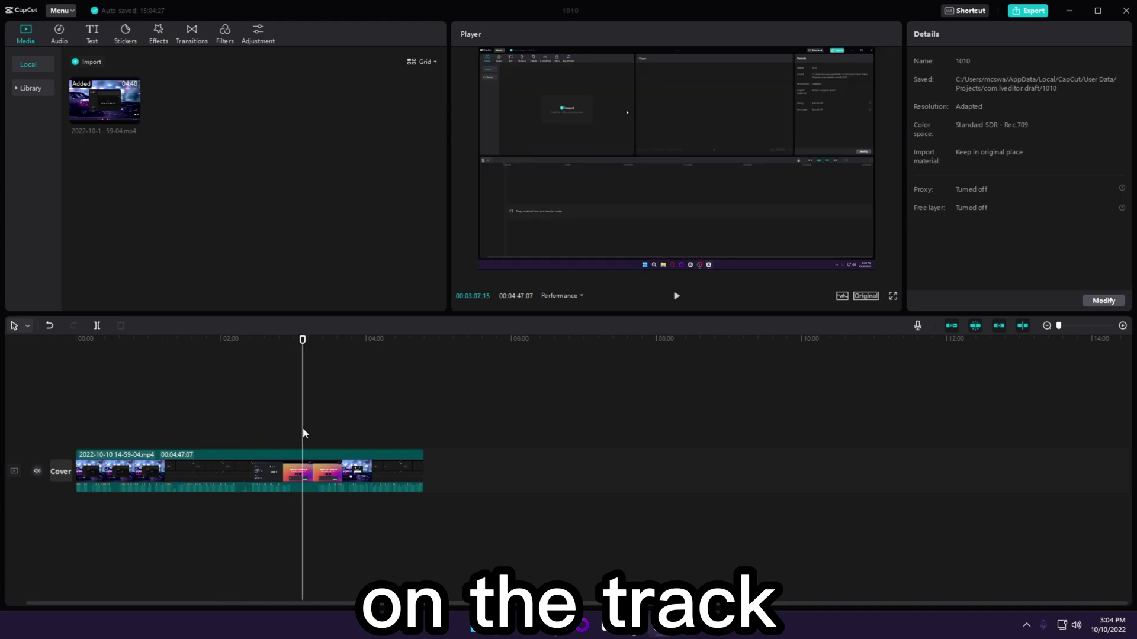
pyautogui.click(394, 427)
pyautogui.click(148, 445)
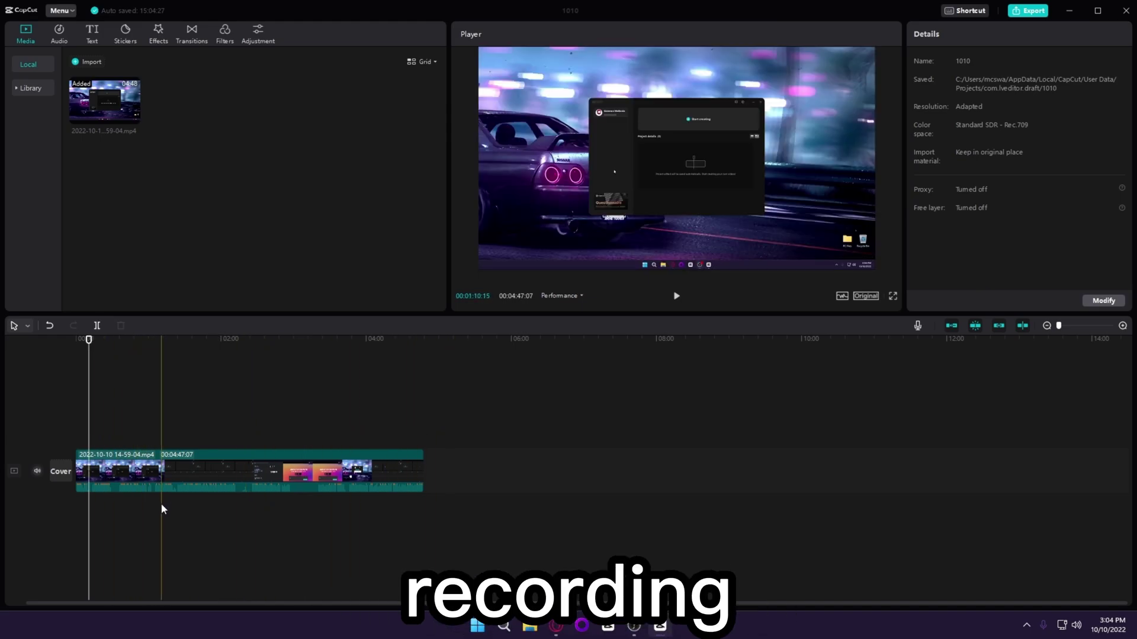
pyautogui.click(144, 517)
pyautogui.click(87, 471)
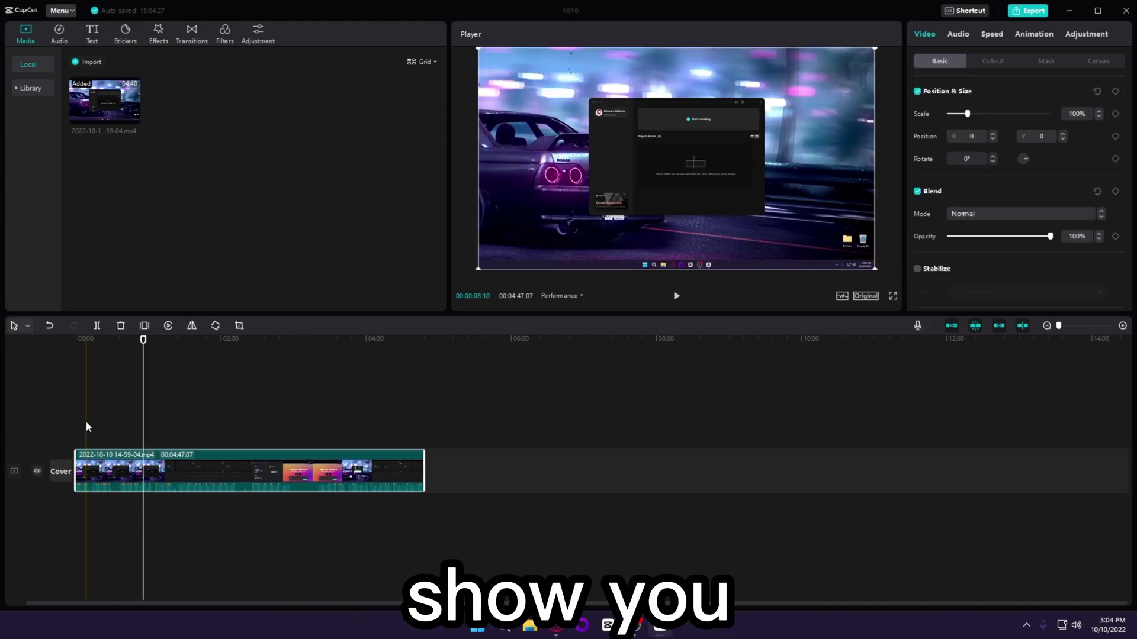
pyautogui.scroll(3, 86, 420)
pyautogui.scroll(1, 88, 417)
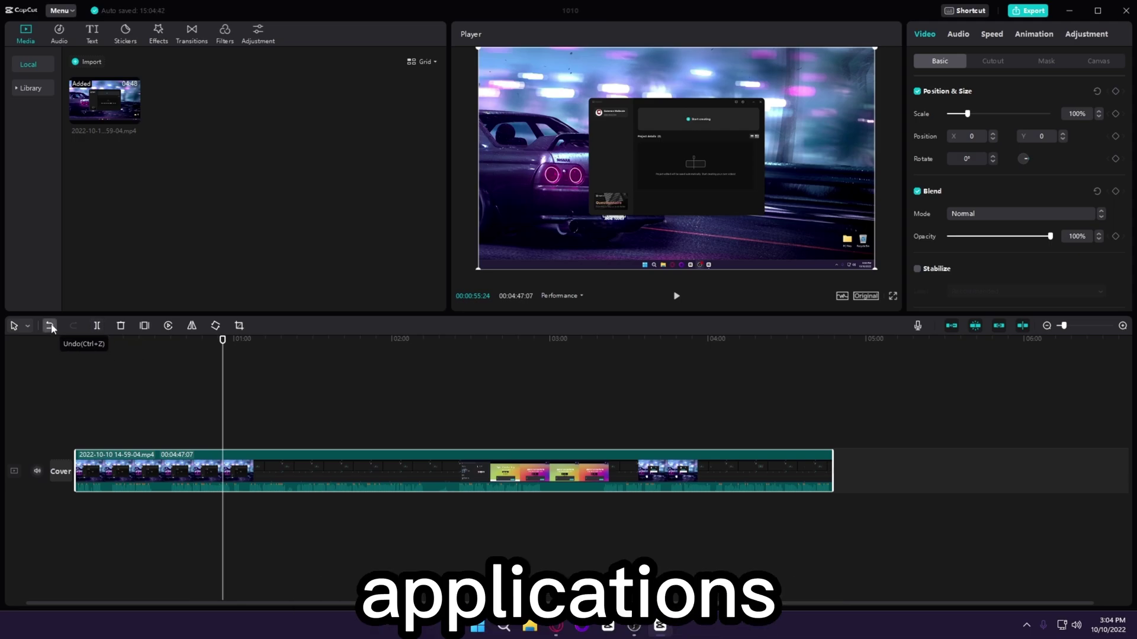
# Split the clip into two pieces at the 00:20 mark
pyautogui.click(129, 348)
pyautogui.click(96, 325)
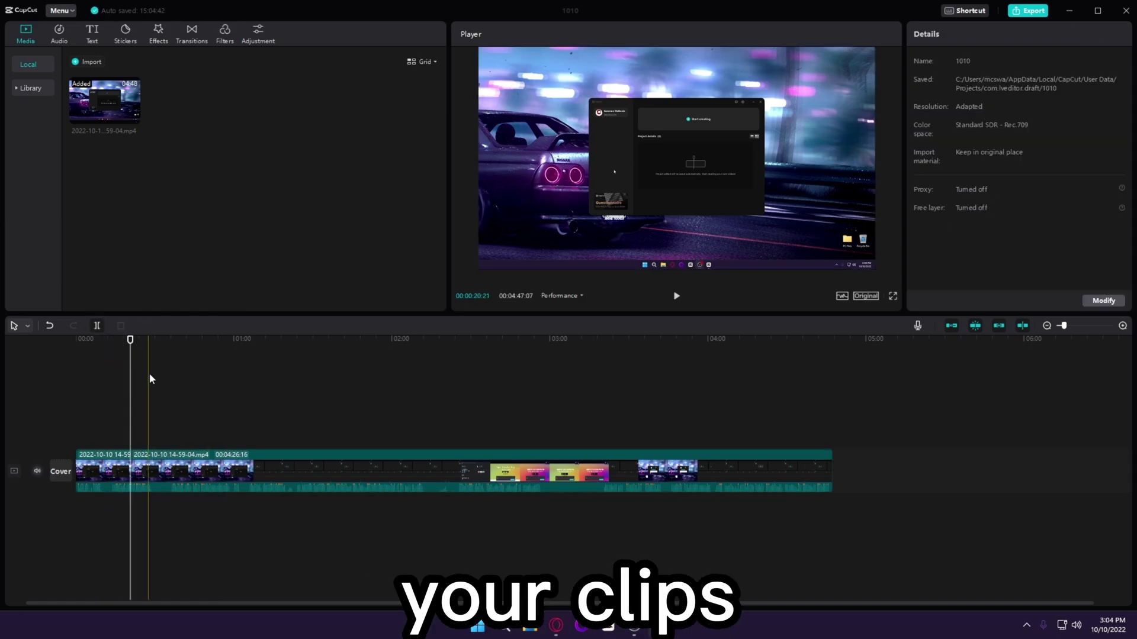
pyautogui.click(150, 474)
pyautogui.moveTo(151, 468)
pyautogui.mouseDown()
pyautogui.moveTo(193, 470)
pyautogui.moveTo(137, 480)
pyautogui.mouseUp()
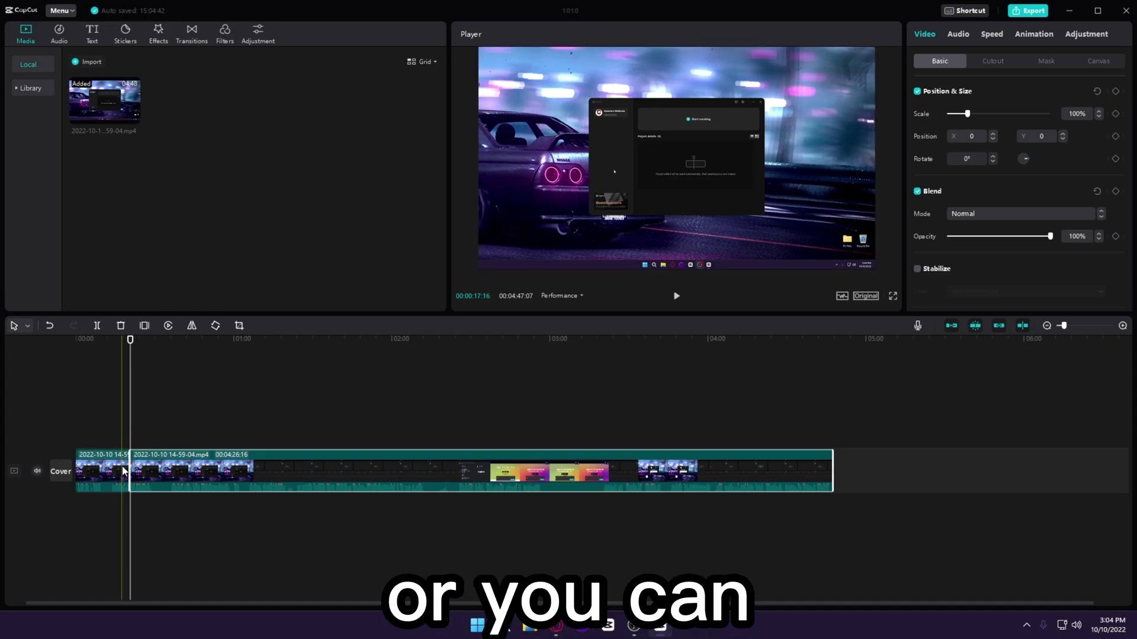
# Trim the end of the first piece shorter and set the playhead for the freeze frame
pyautogui.click(123, 468)
pyautogui.moveTo(129, 468); pyautogui.dragTo(102, 467)
pyautogui.click(96, 441)
pyautogui.click(119, 456)
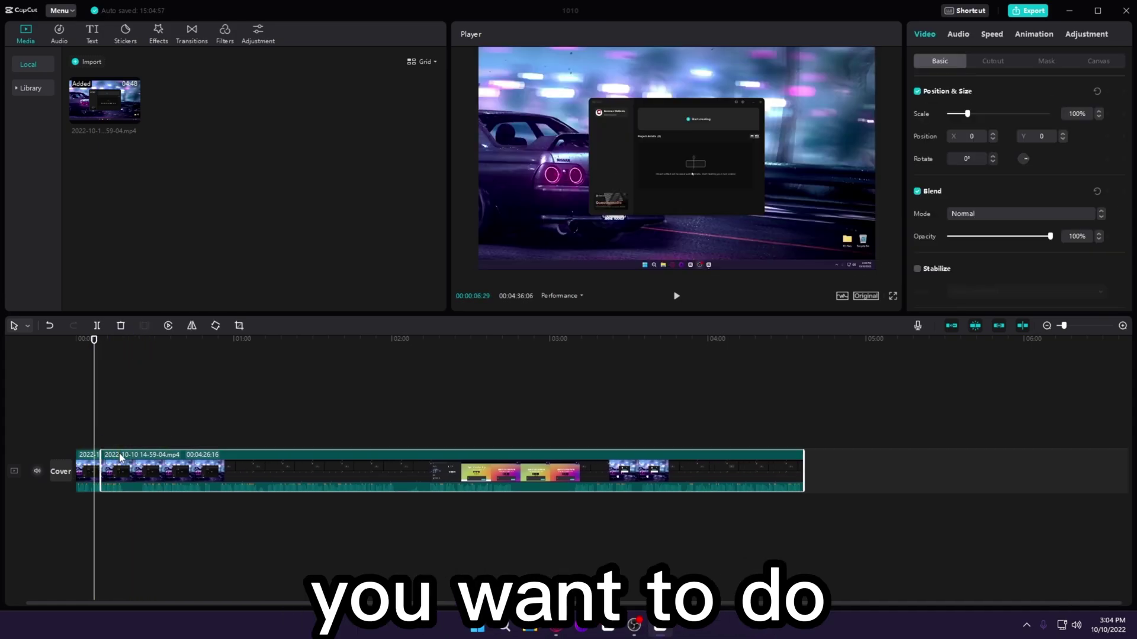
pyautogui.click(93, 410)
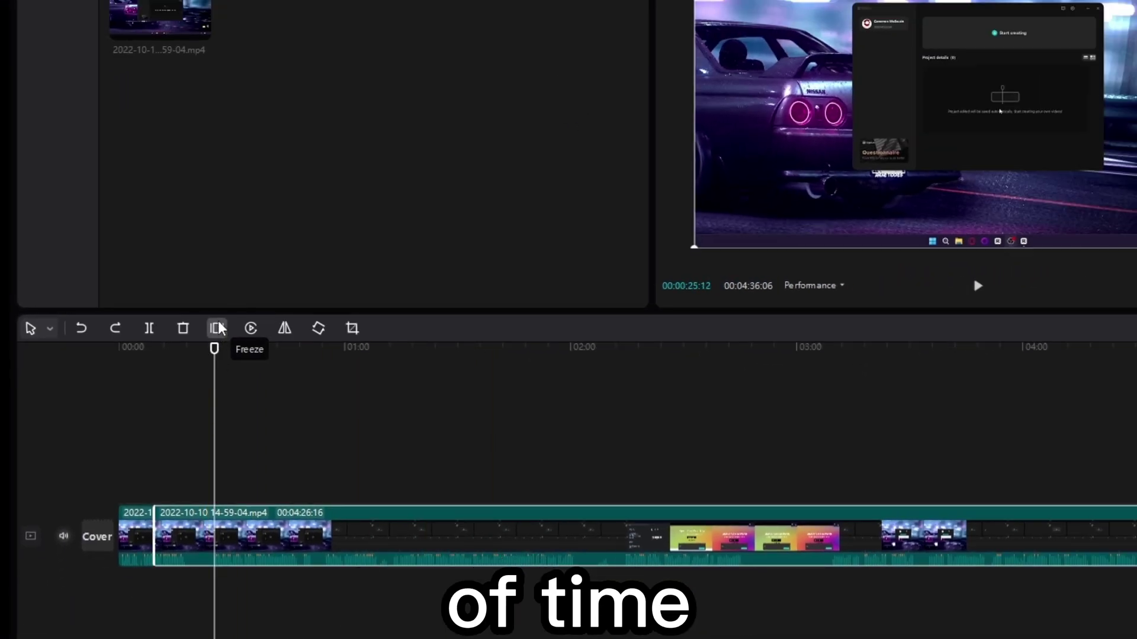
# Insert a freeze frame at the playhead and play it back
pyautogui.click(216, 329)
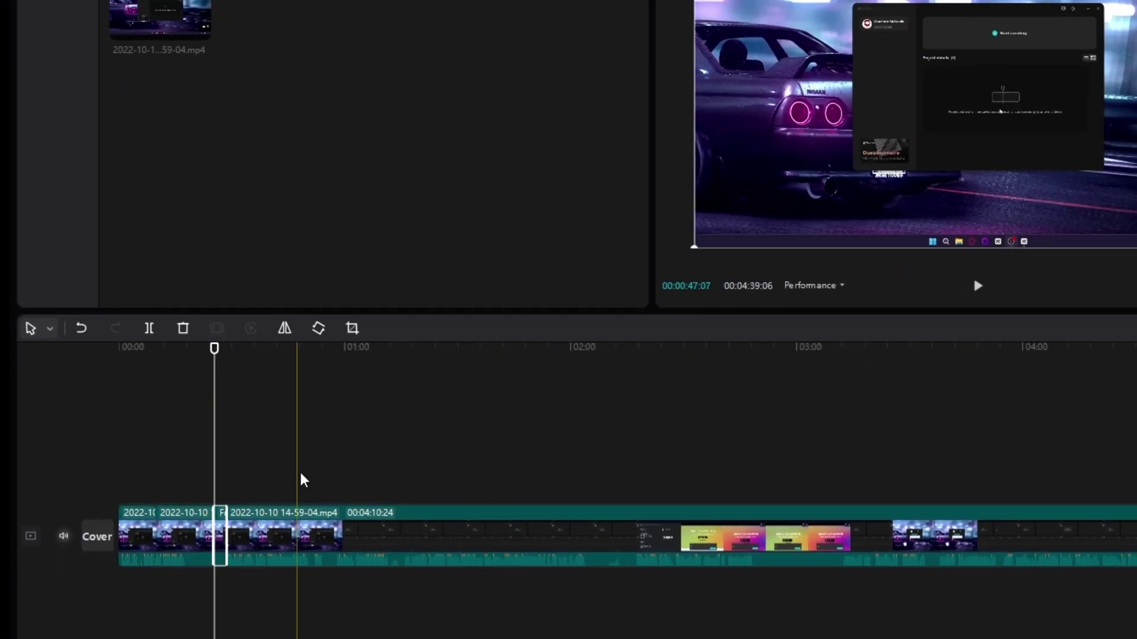
pyautogui.press('space')
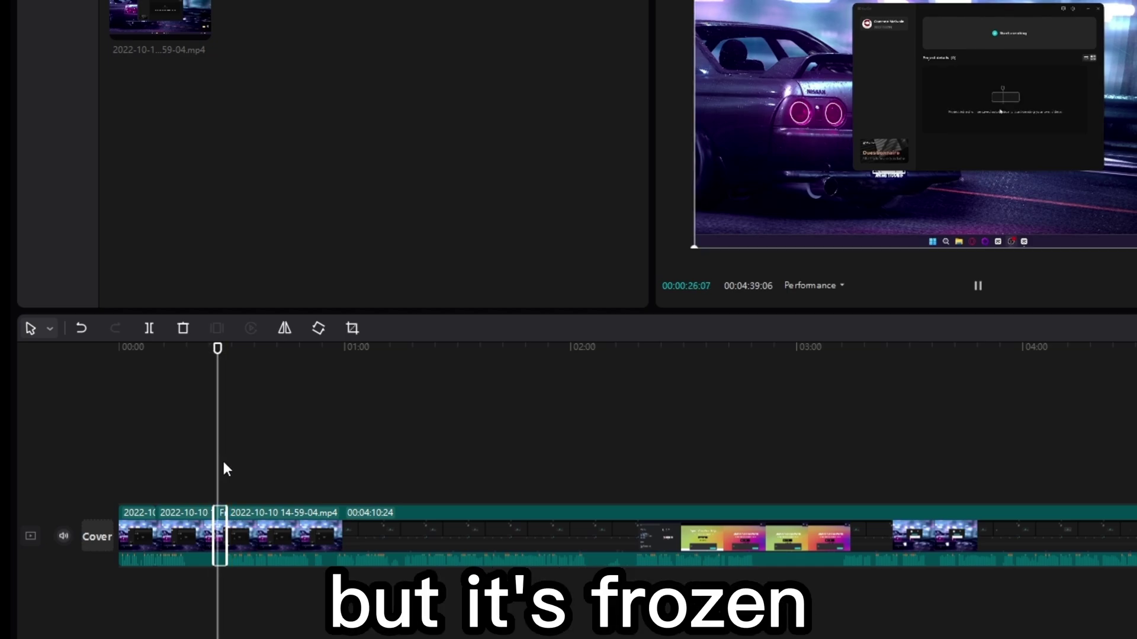
pyautogui.press('space')
pyautogui.keyDown('ctrl'); pyautogui.scroll(6, 223, 526); pyautogui.keyUp('ctrl')
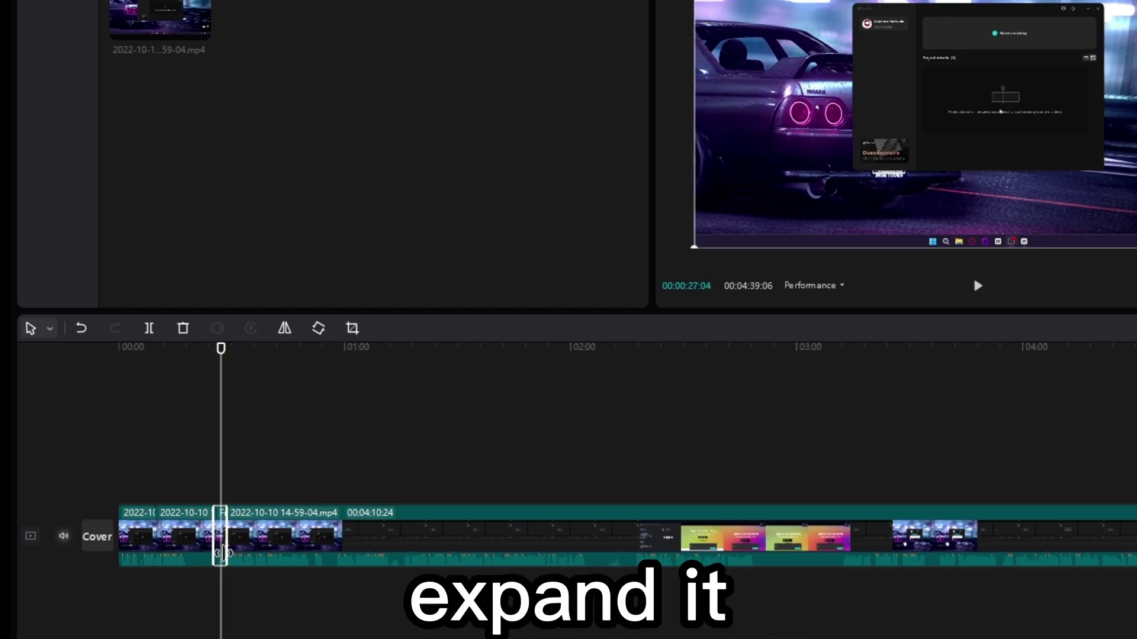
pyautogui.keyDown('ctrl'); pyautogui.scroll(5, 227, 559); pyautogui.keyUp('ctrl')
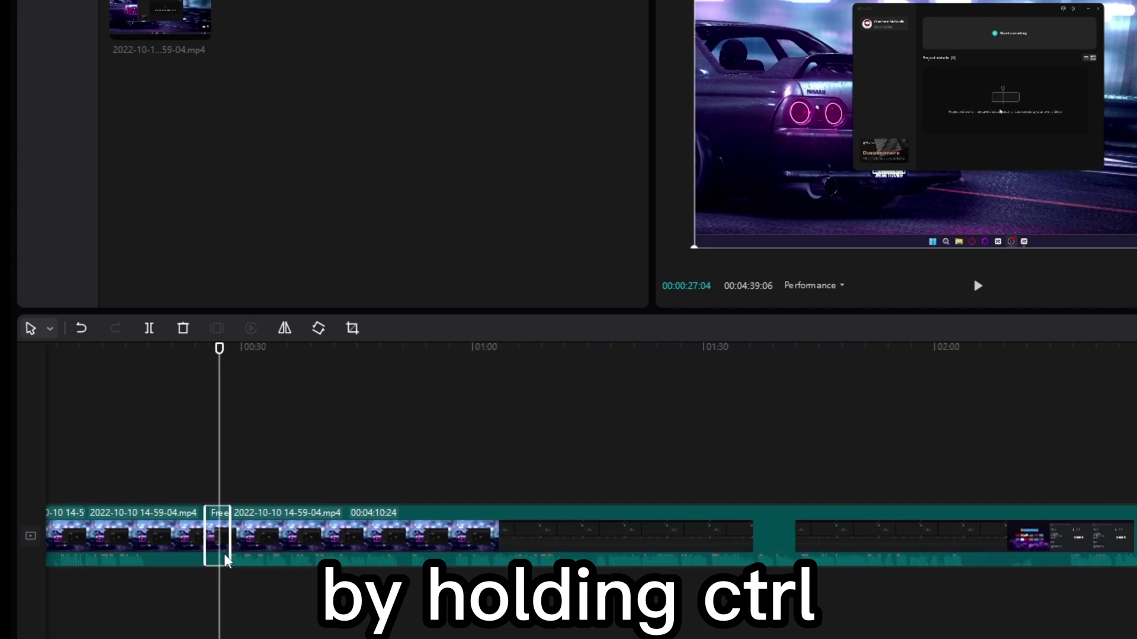
pyautogui.keyDown('ctrl'); pyautogui.scroll(-10, 227, 560); pyautogui.keyUp('ctrl')
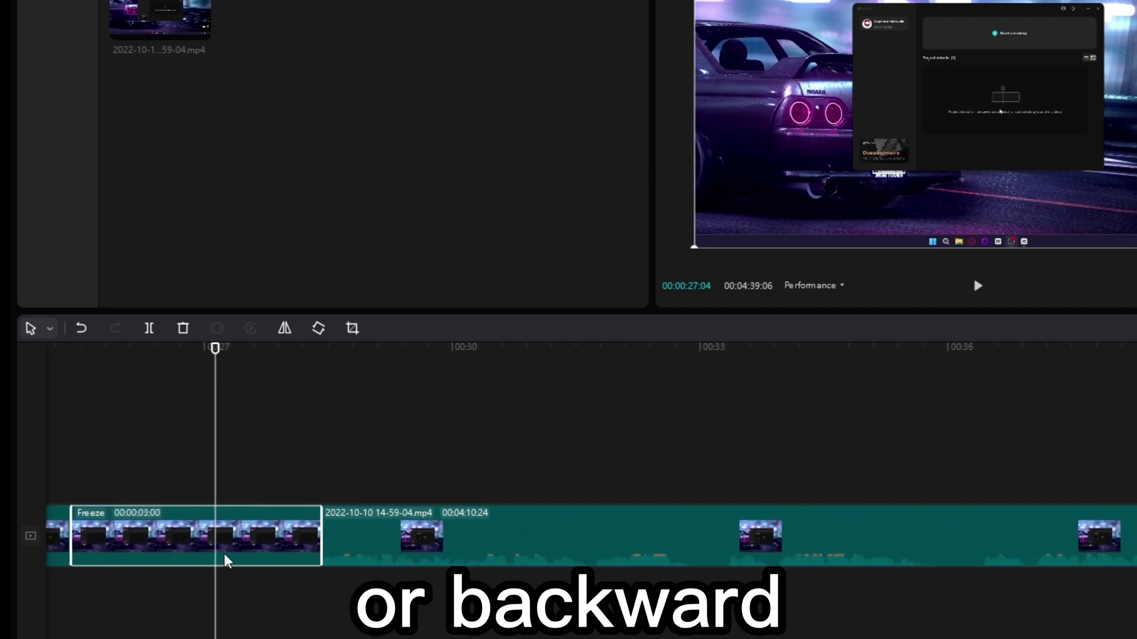
pyautogui.keyDown('ctrl'); pyautogui.scroll(7, 183, 589); pyautogui.keyUp('ctrl')
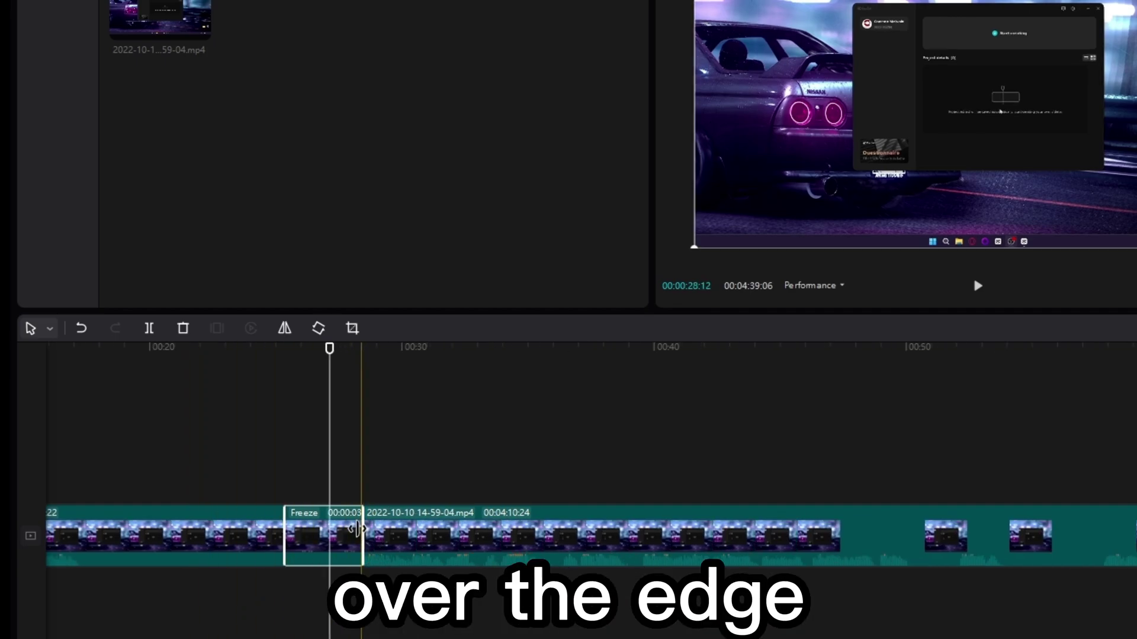
# Stretch the Freeze still to 00:00:04:17, preview it, then shrink it to a brief moment
pyautogui.moveTo(357, 529); pyautogui.dragTo(748, 534)
pyautogui.click(313, 465)
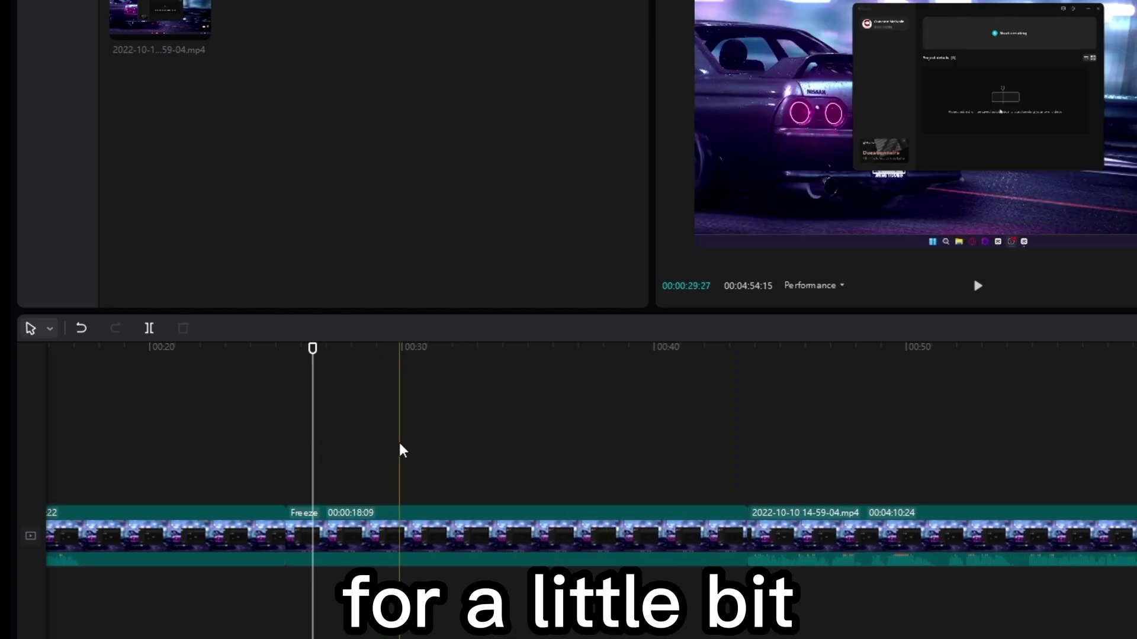
pyautogui.press('space')
pyautogui.press('space')
pyautogui.moveTo(748, 533); pyautogui.dragTo(321, 518)
pyautogui.moveTo(290, 467); pyautogui.dragTo(315, 482)
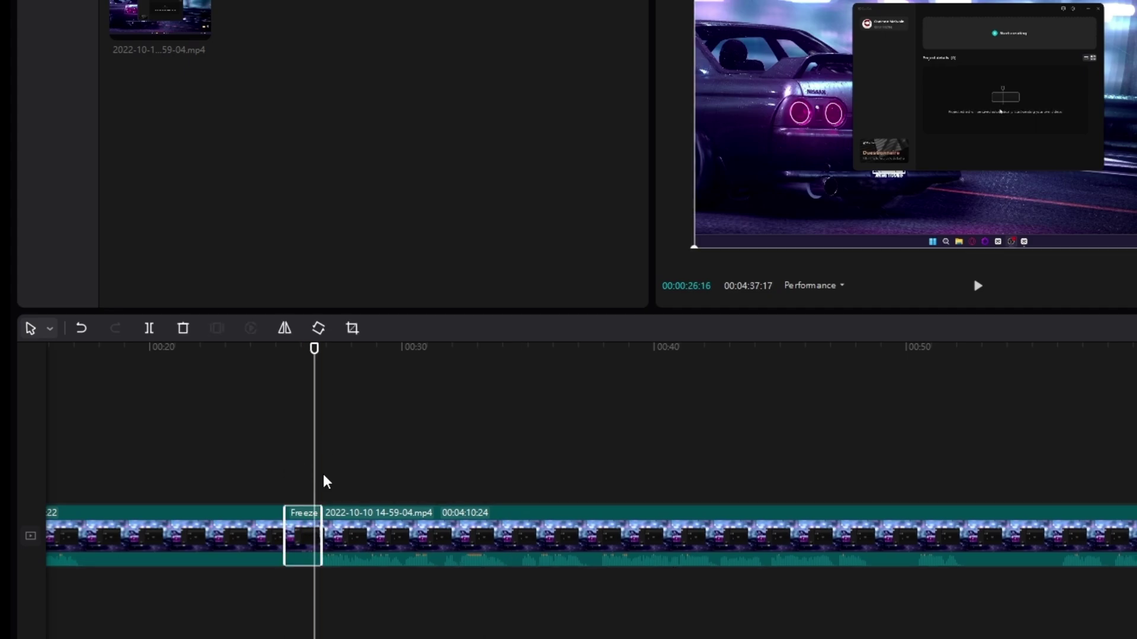
pyautogui.click(310, 444)
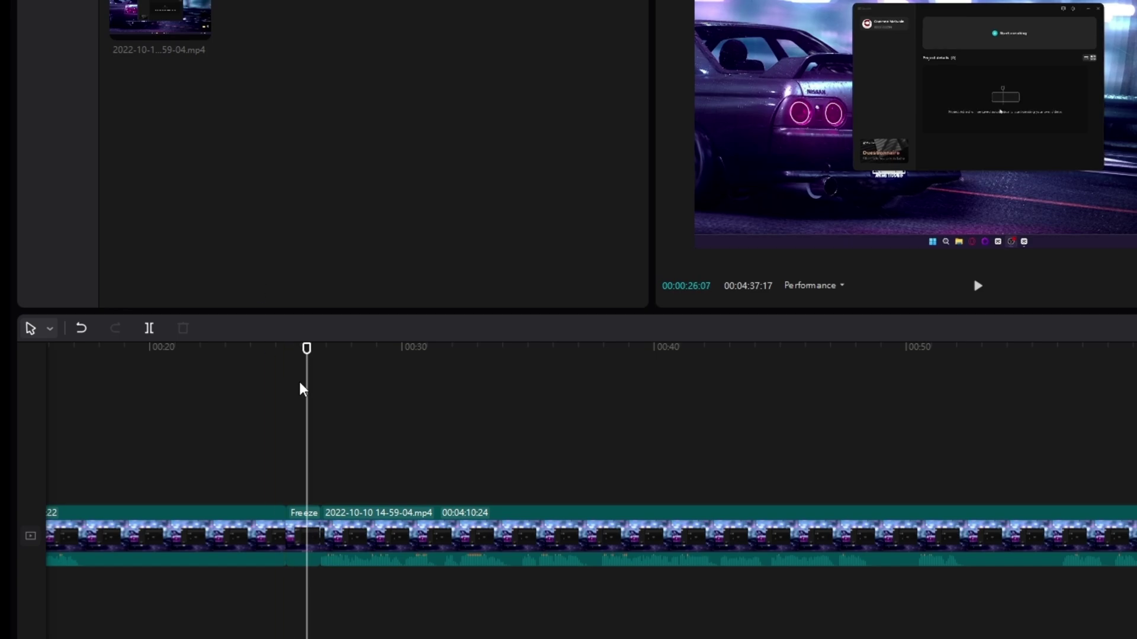
pyautogui.click(299, 529)
pyautogui.click(286, 329)
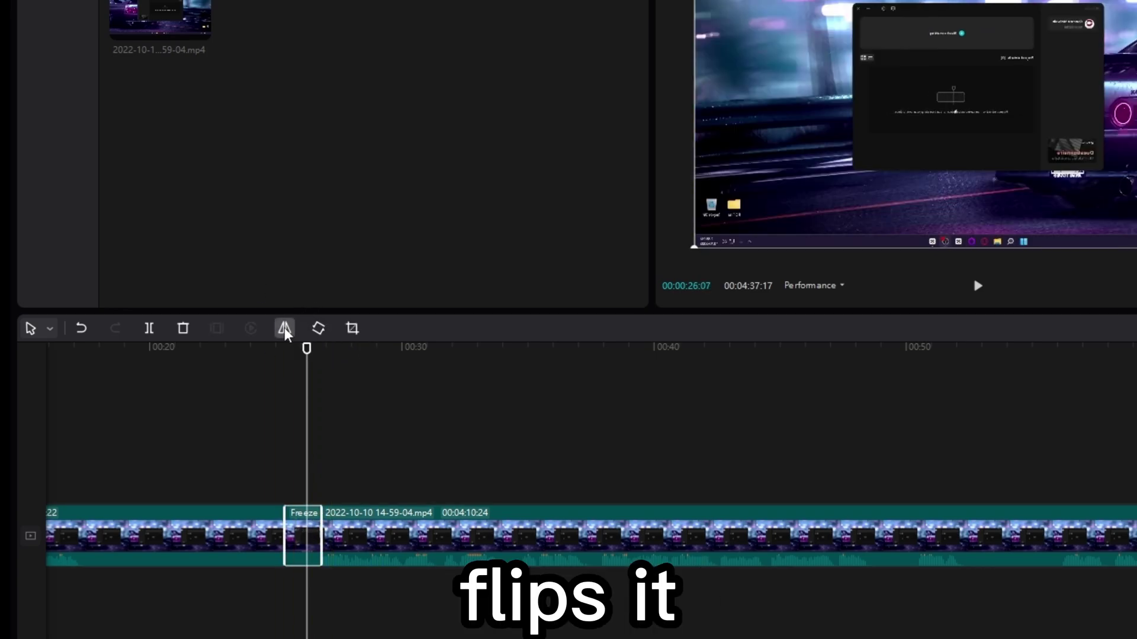
pyautogui.click(285, 329)
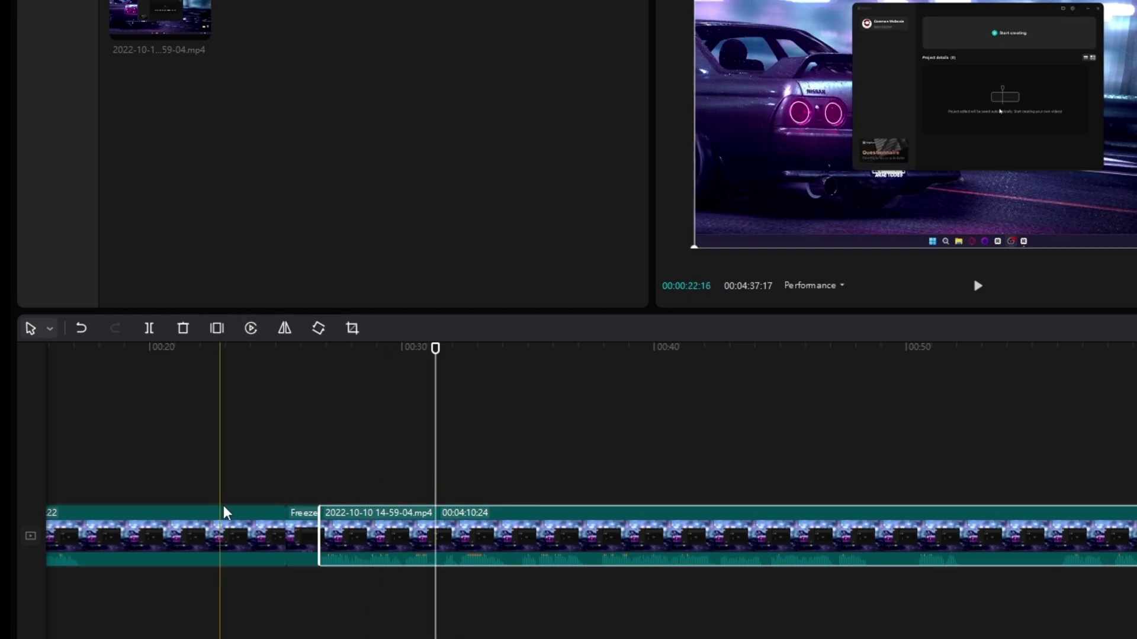
pyautogui.click(290, 491)
pyautogui.click(303, 521)
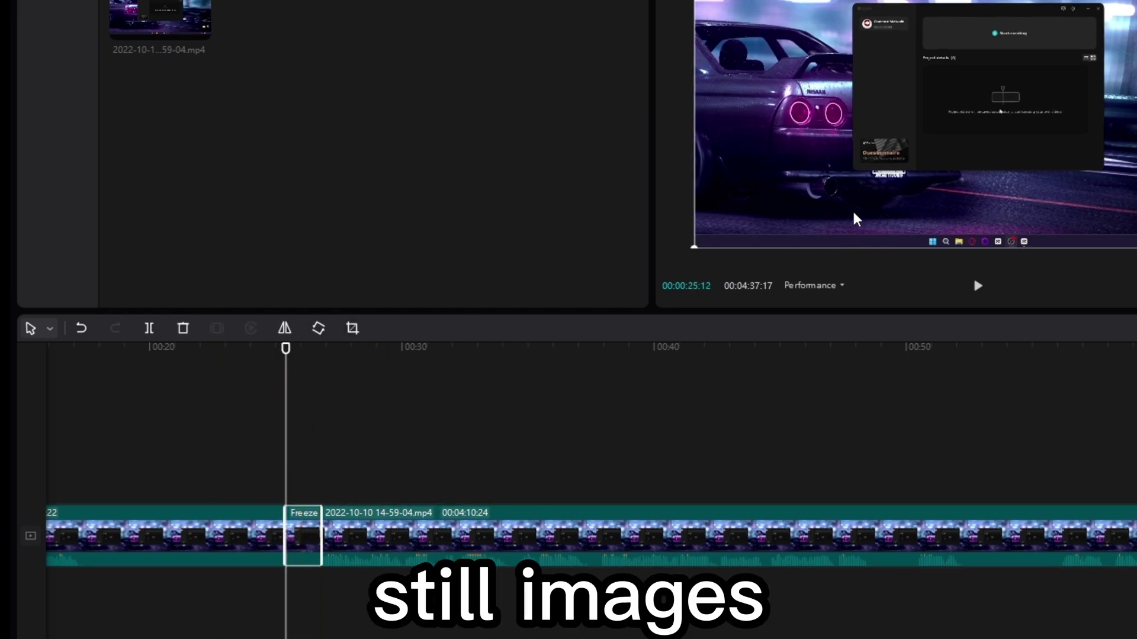
pyautogui.click(481, 522)
pyautogui.click(500, 426)
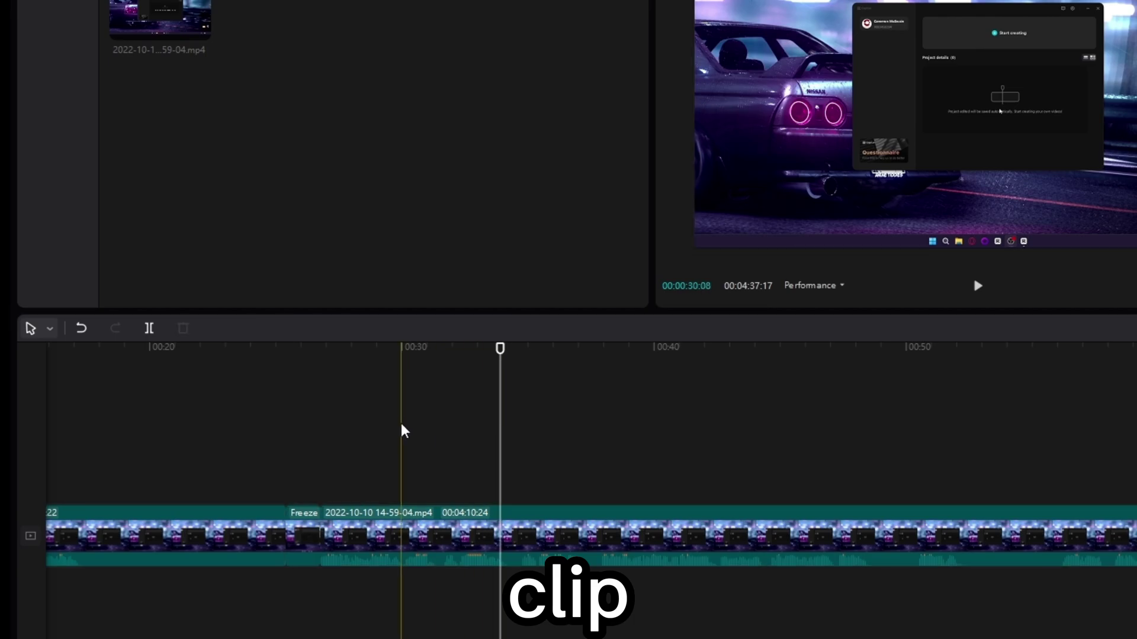
pyautogui.click(418, 521)
# Reverse the long clip after the Freeze still and move the playhead back
pyautogui.click(251, 328)
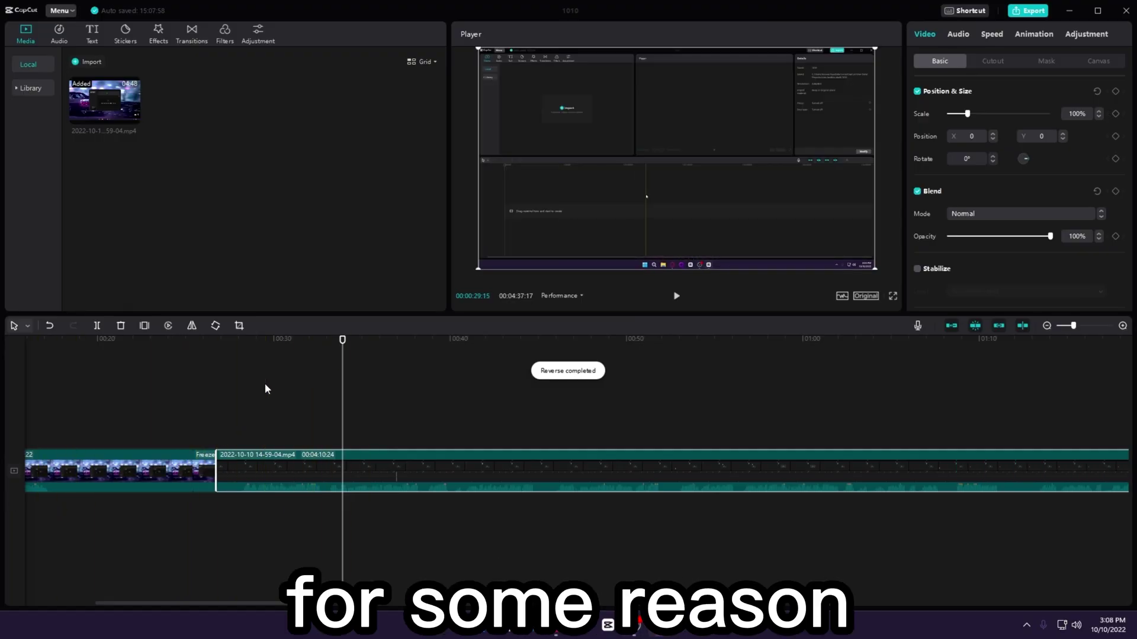
pyautogui.click(265, 386)
pyautogui.click(221, 410)
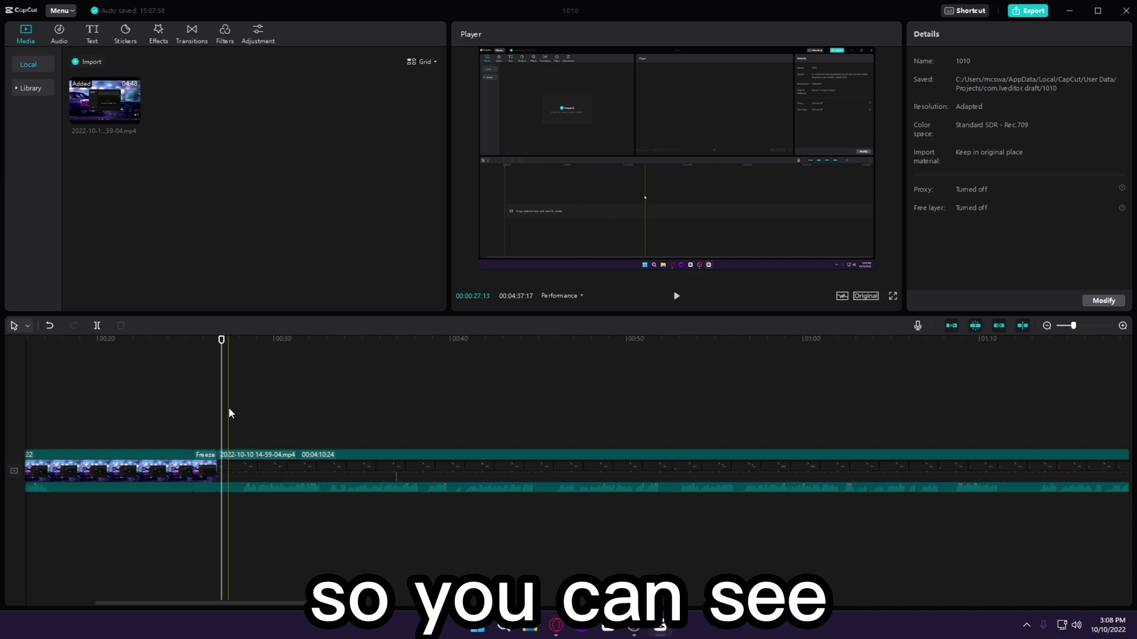
# Play back the reversed clip to check it, then select the long reversed clip
pyautogui.click(247, 405)
pyautogui.press('space')
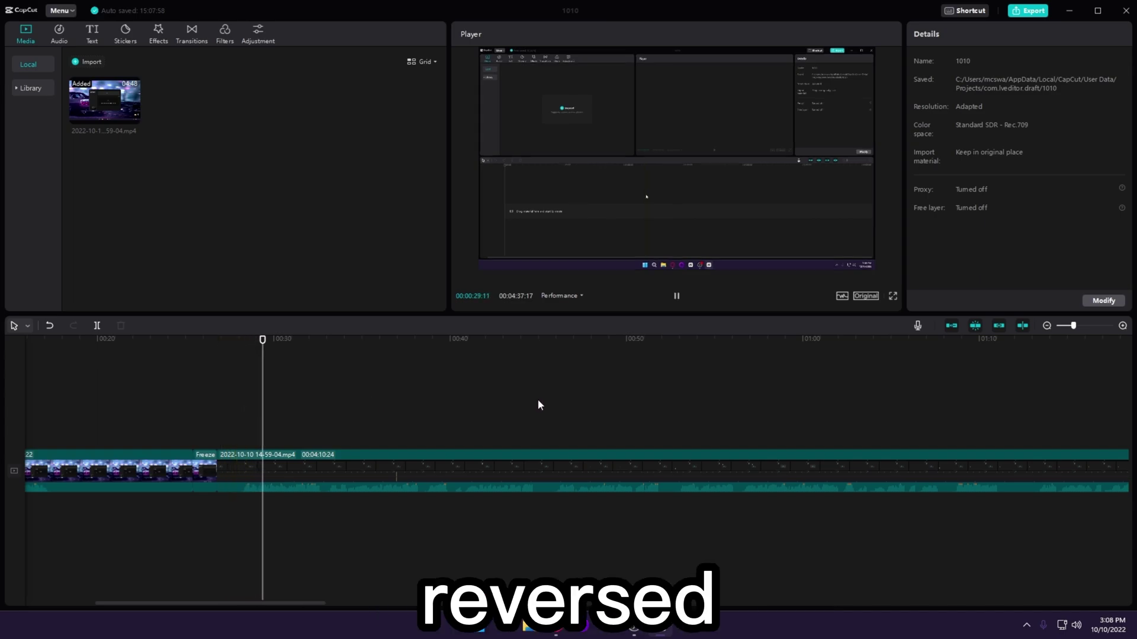
pyautogui.click(505, 405)
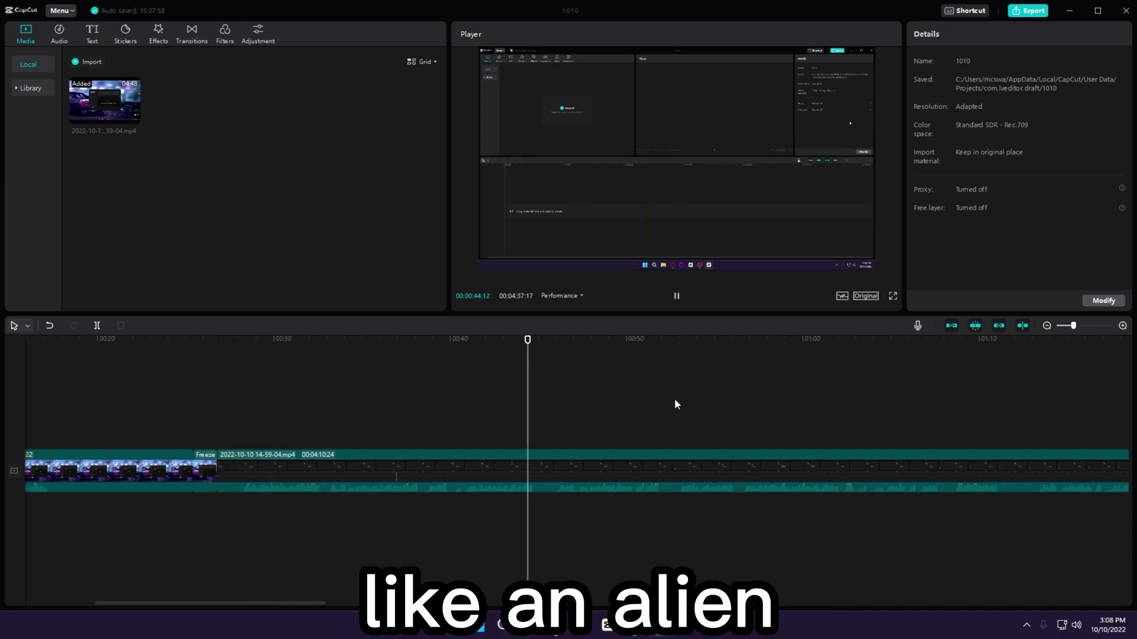
pyautogui.press('space')
pyautogui.click(638, 403)
pyautogui.click(566, 452)
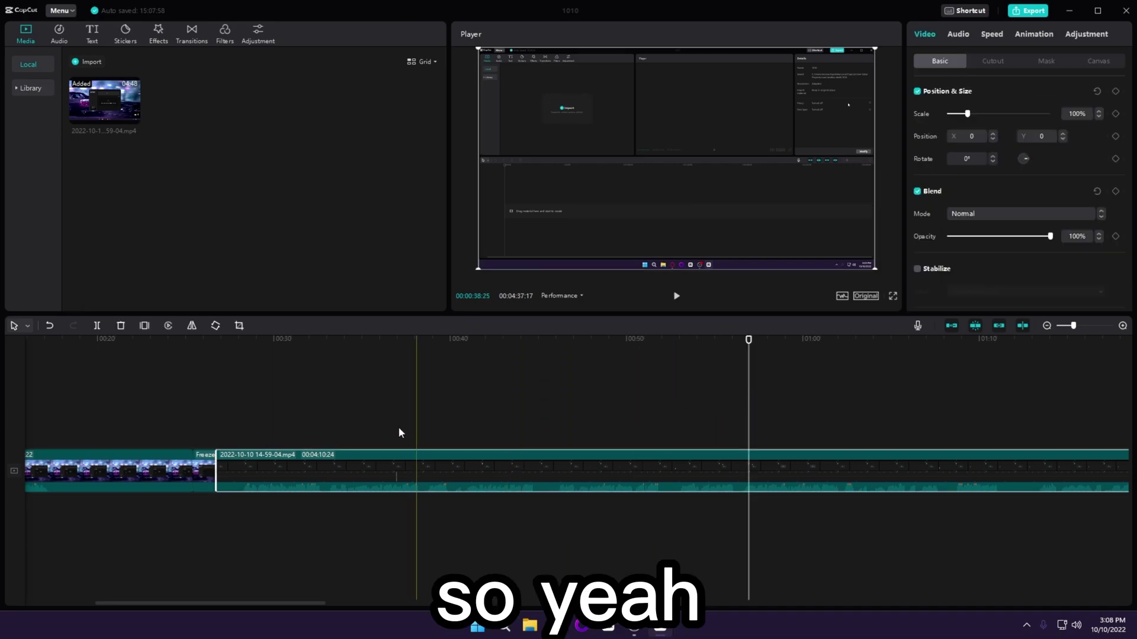
pyautogui.click(215, 326)
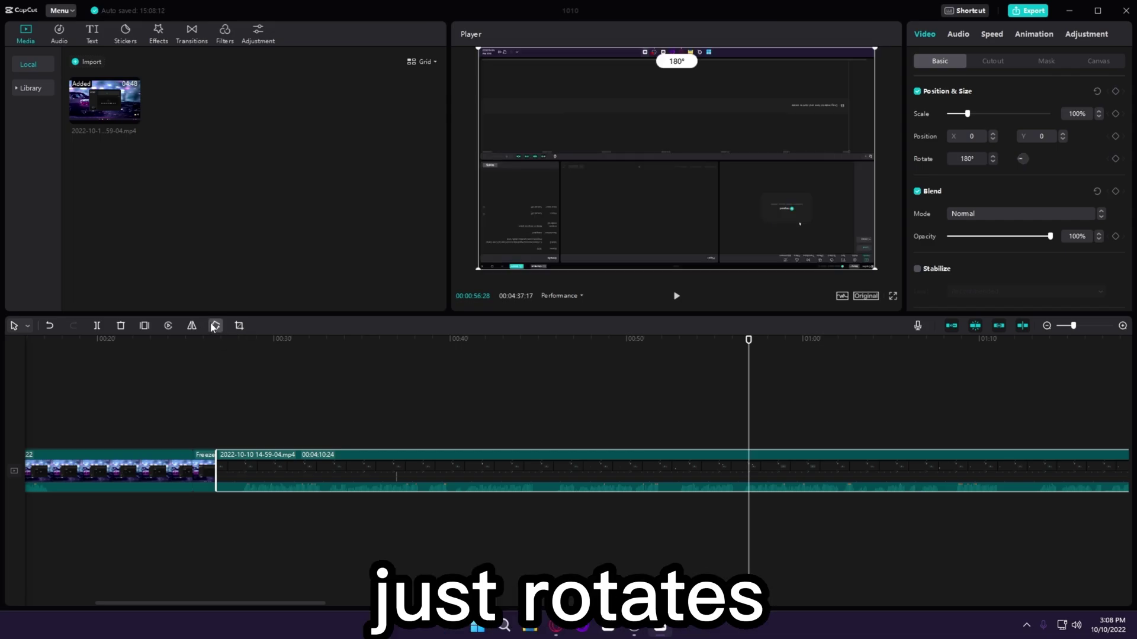
pyautogui.click(215, 326)
pyautogui.click(214, 326)
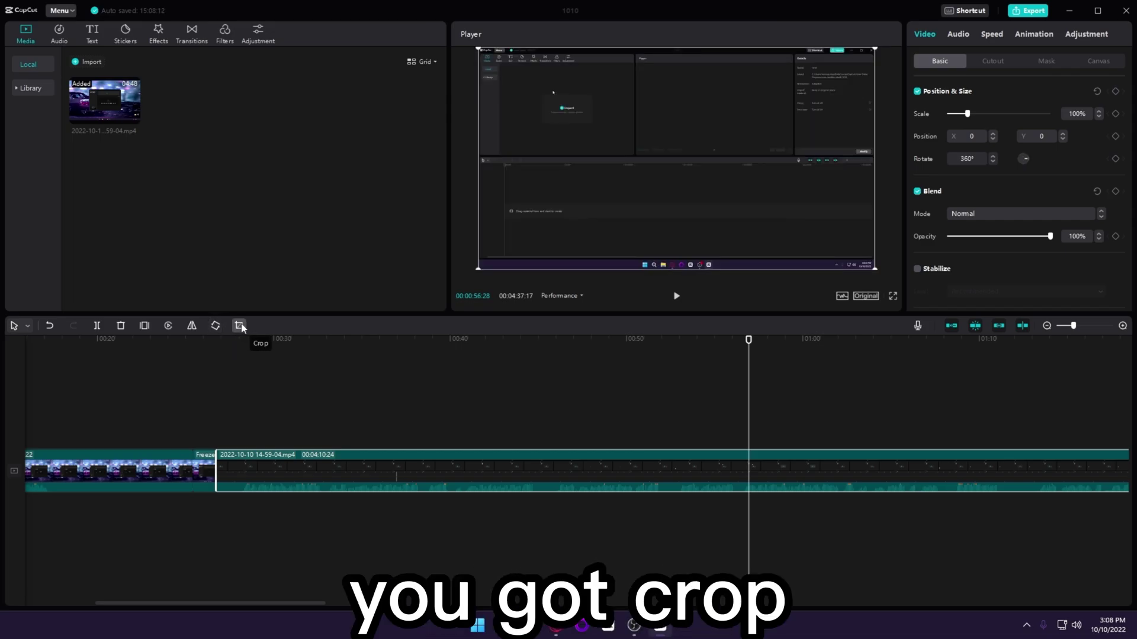
pyautogui.click(239, 325)
pyautogui.moveTo(326, 161); pyautogui.dragTo(394, 202)
pyautogui.moveTo(810, 434); pyautogui.dragTo(461, 261)
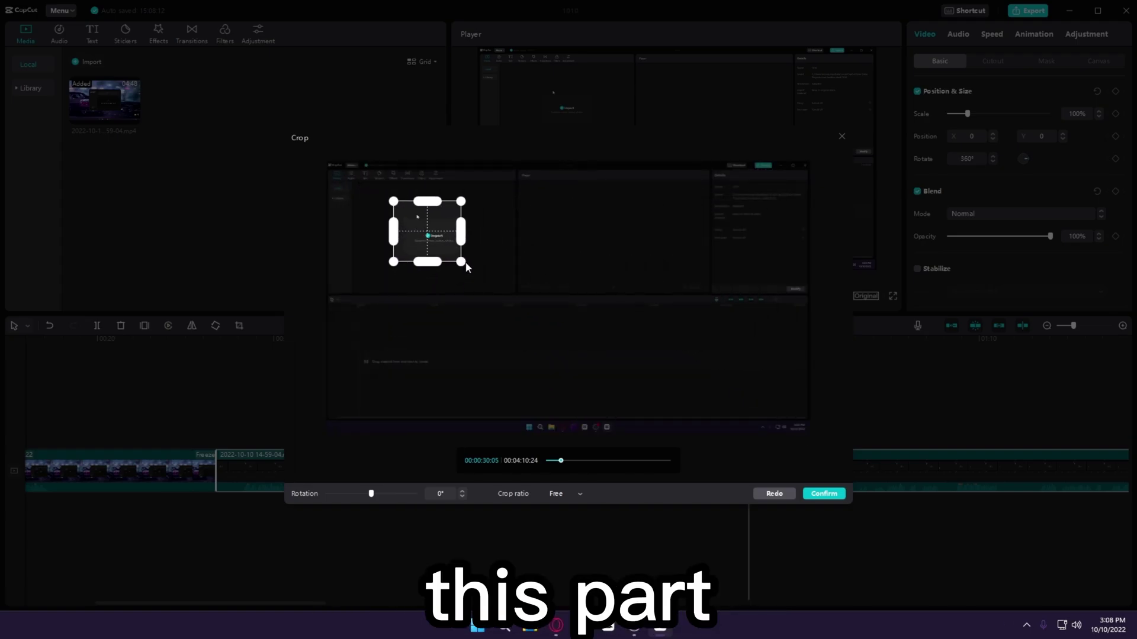
pyautogui.click(841, 136)
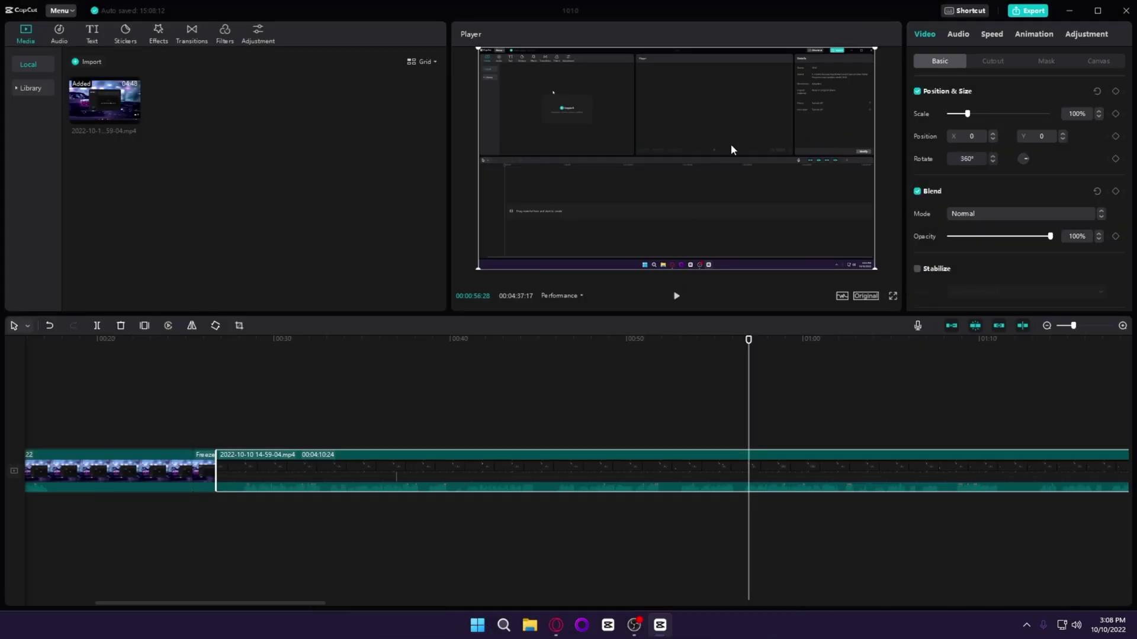
pyautogui.click(327, 424)
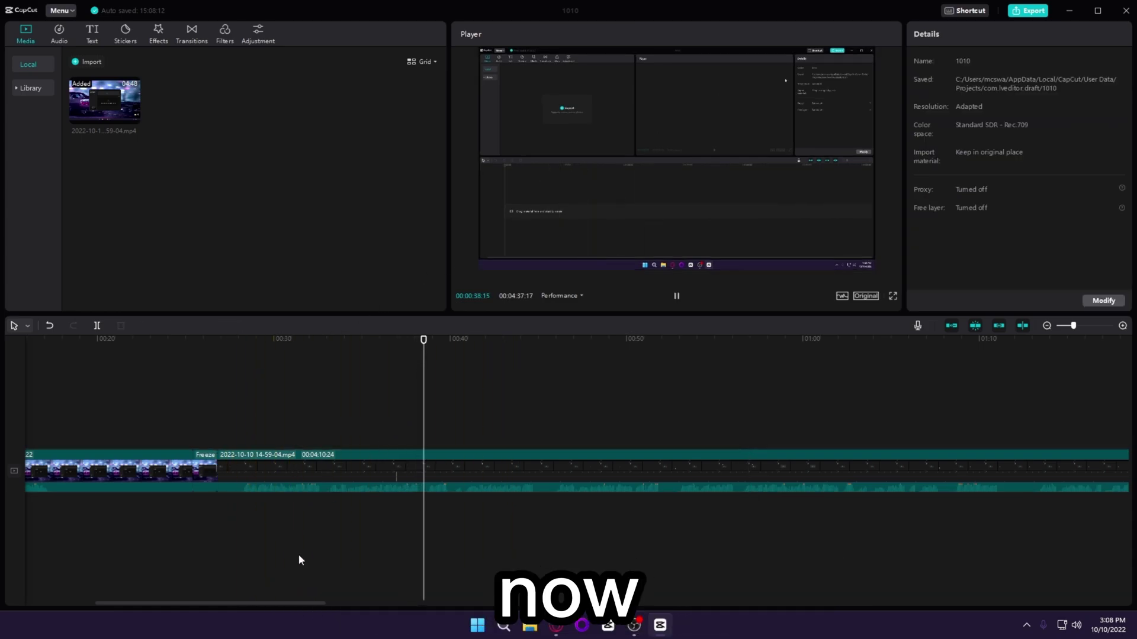
pyautogui.press('space')
pyautogui.moveTo(304, 605); pyautogui.dragTo(181, 612)
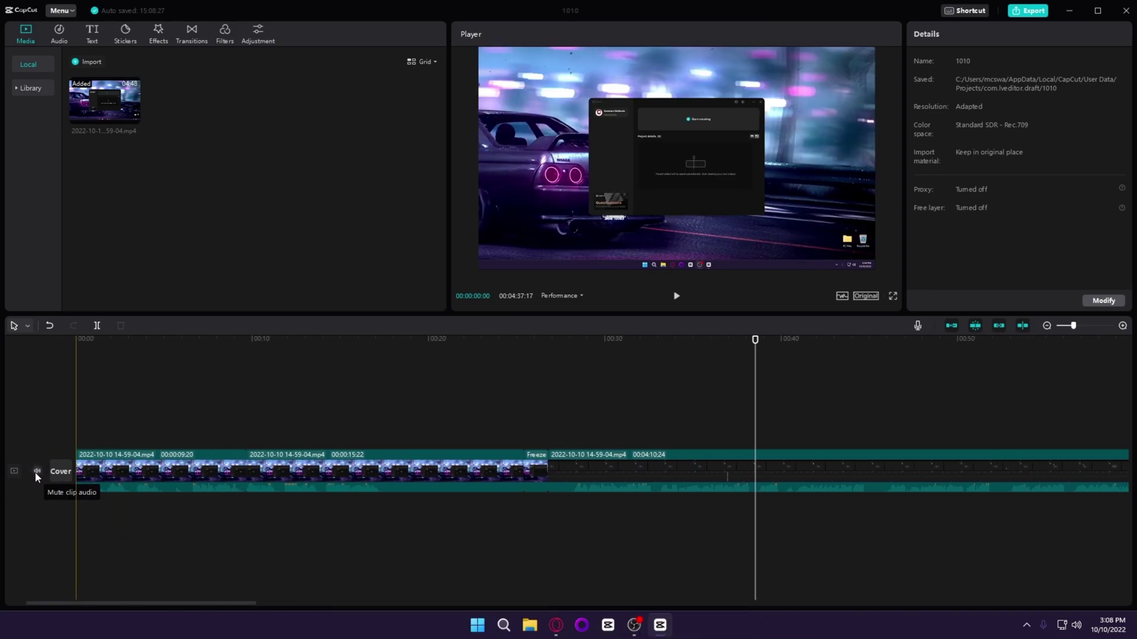
pyautogui.click(34, 471)
pyautogui.press('space')
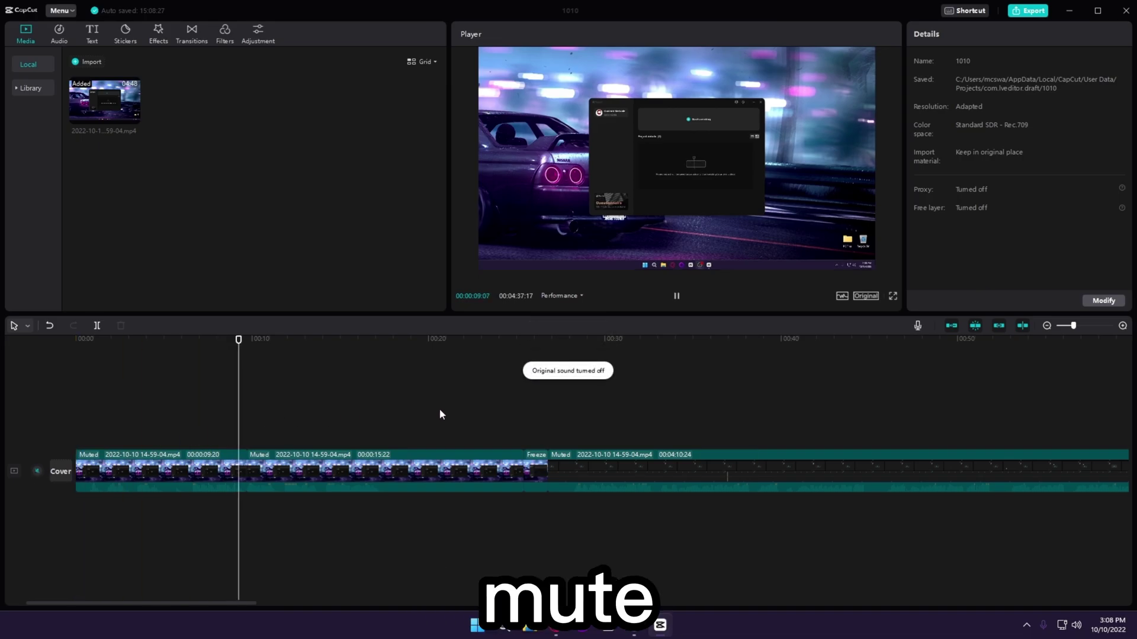
pyautogui.click(439, 409)
pyautogui.click(592, 400)
pyautogui.press('space')
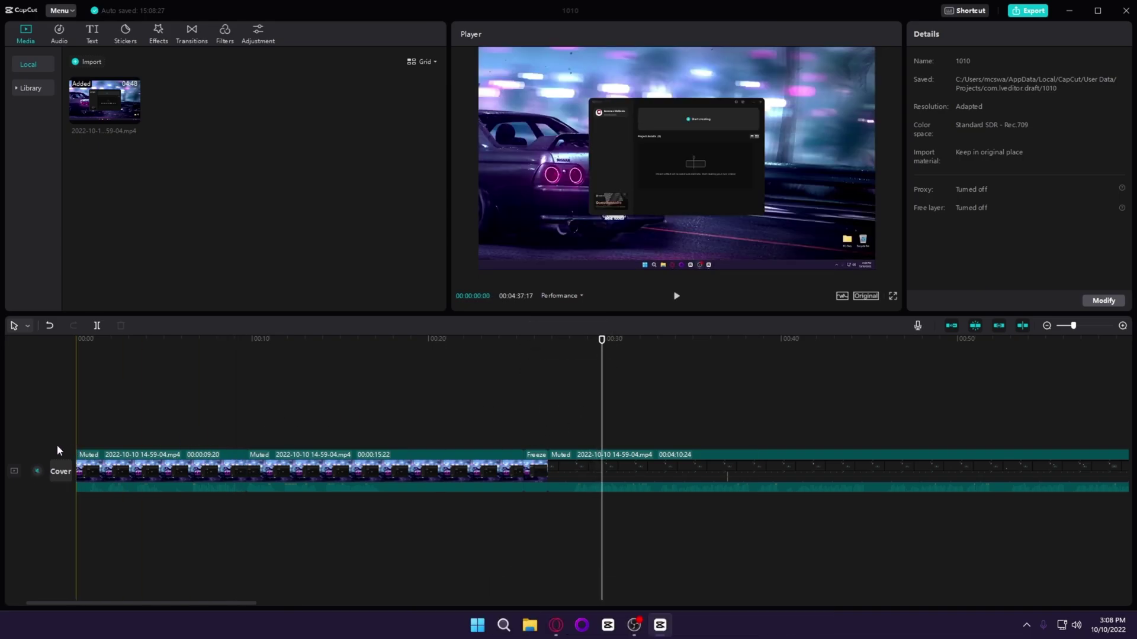
pyautogui.click(375, 414)
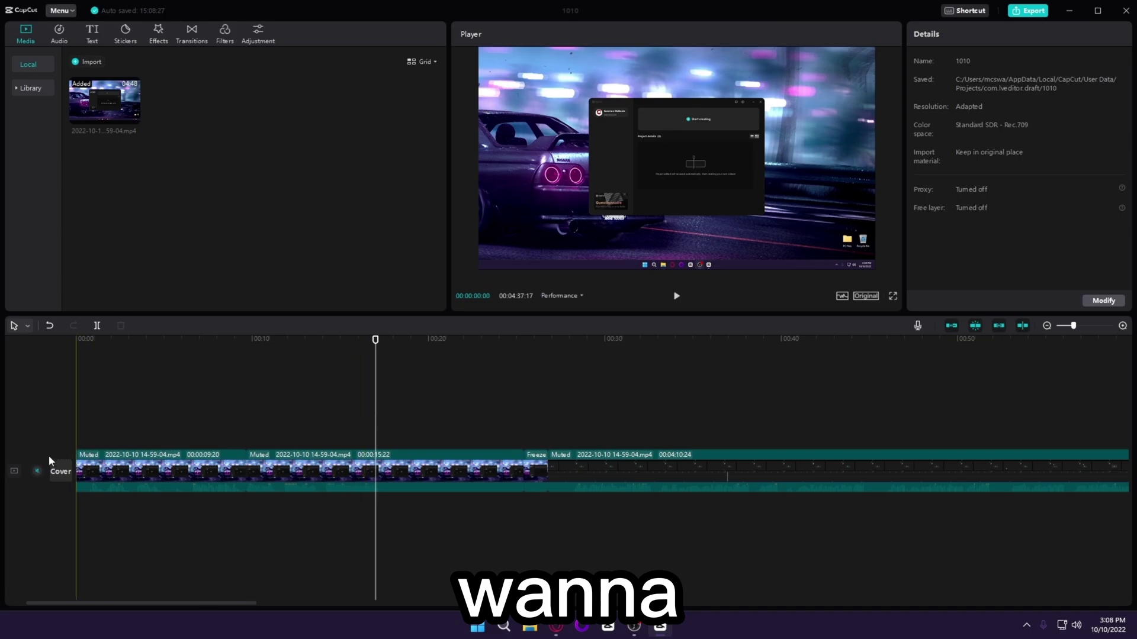
pyautogui.click(36, 470)
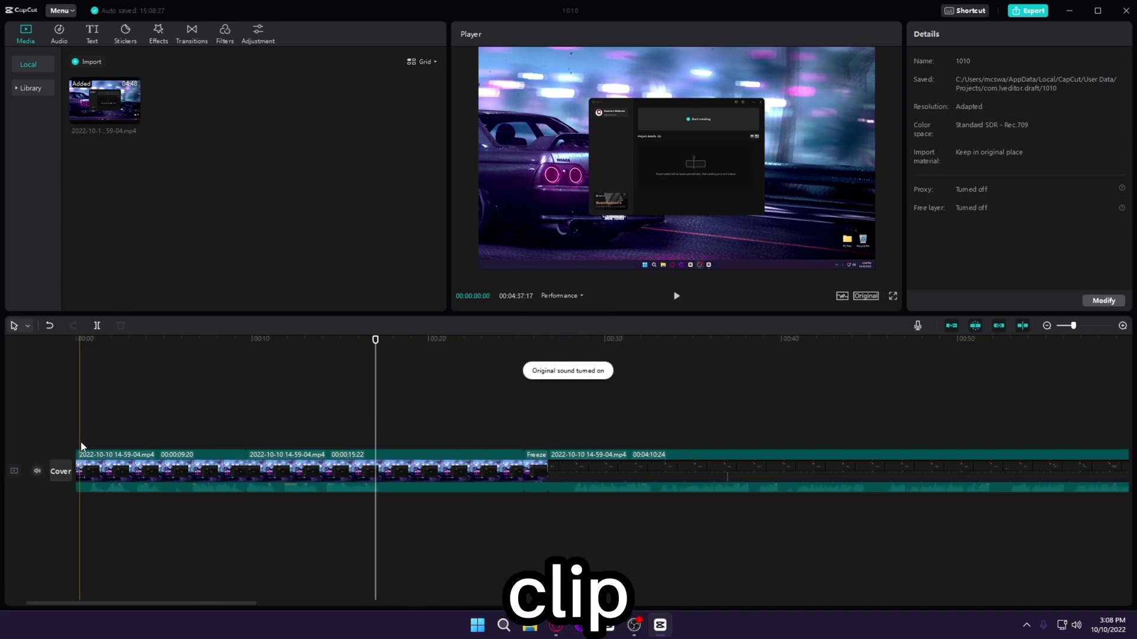
# Select the reversed clip after the Freeze still and try lowering its volume in the Audio panel
pyautogui.click(628, 467)
pyautogui.click(656, 433)
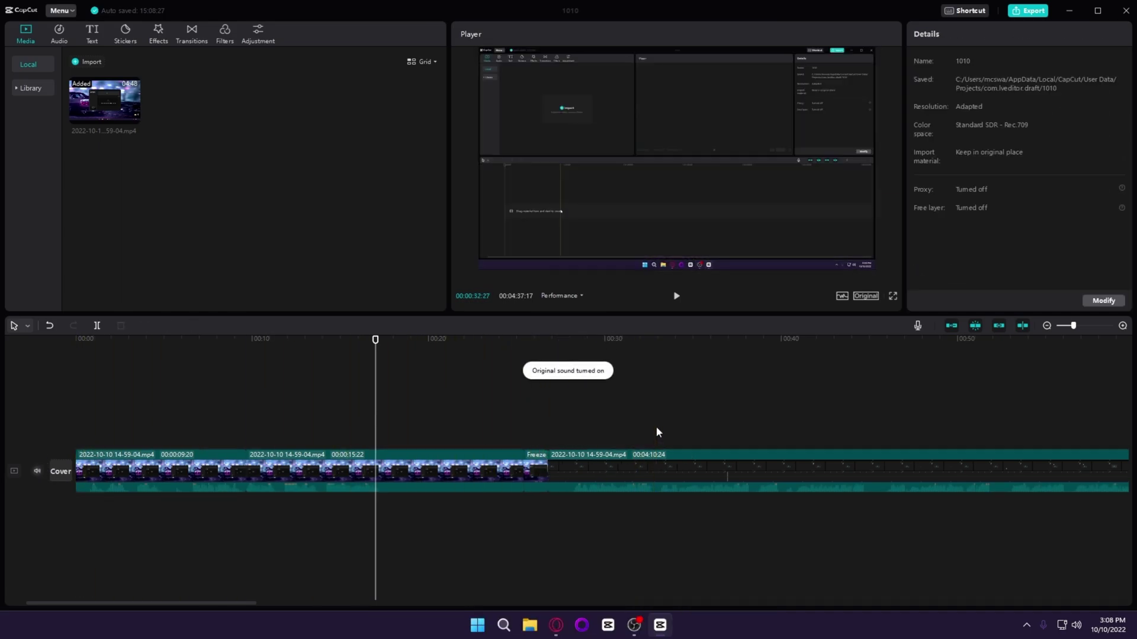
pyautogui.click(656, 468)
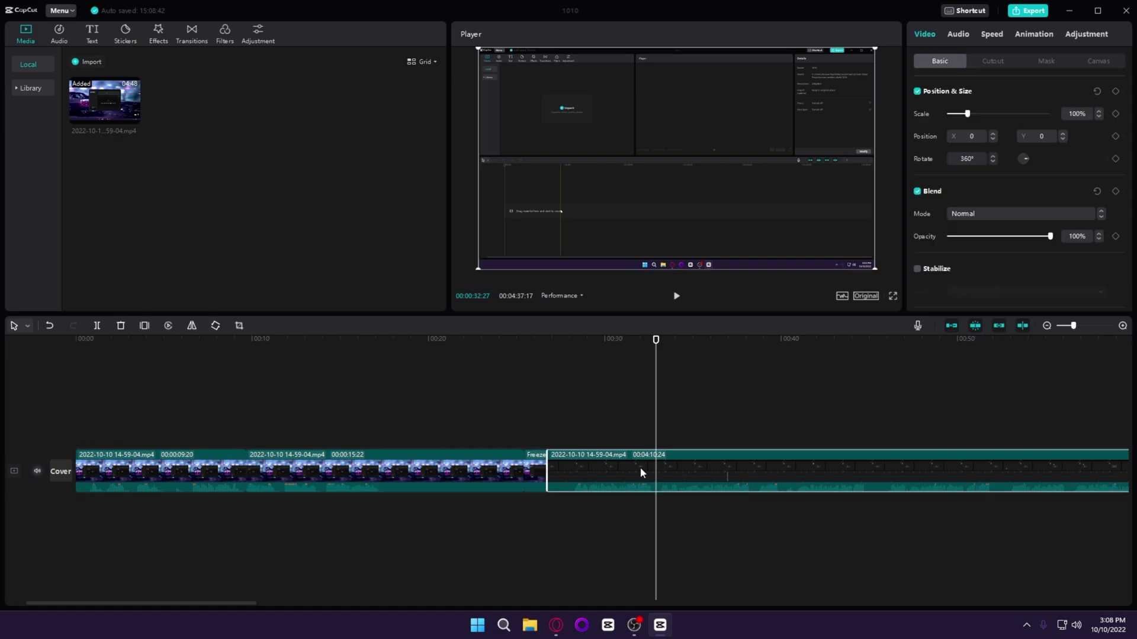
pyautogui.click(960, 36)
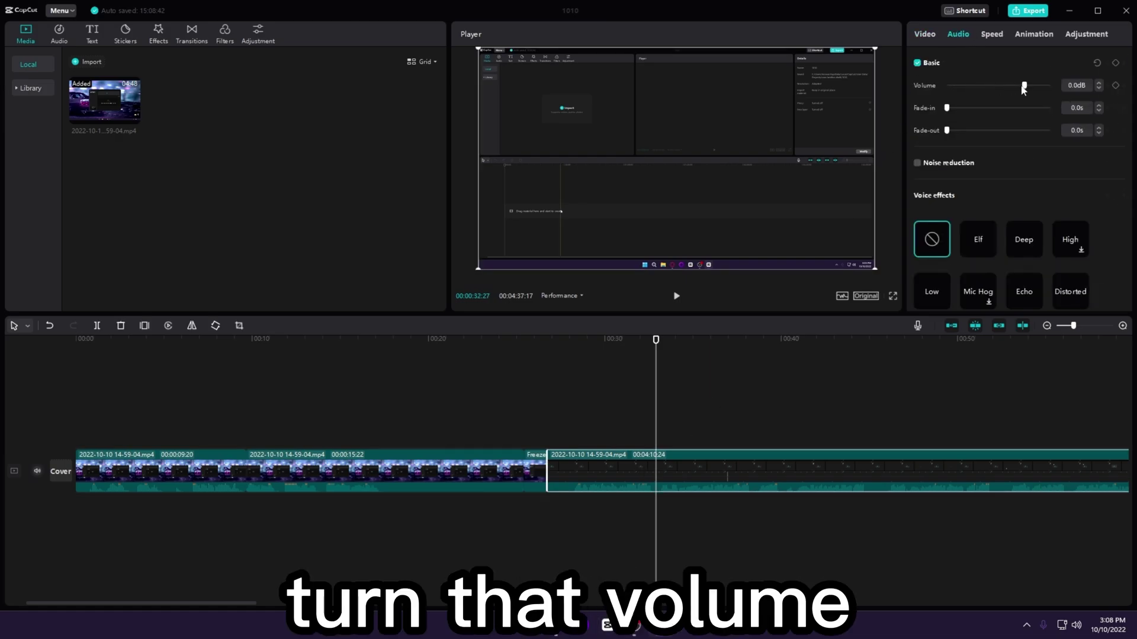
pyautogui.moveTo(1025, 88)
pyautogui.mouseDown()
pyautogui.moveTo(994, 90)
pyautogui.moveTo(1013, 87)
pyautogui.mouseUp()
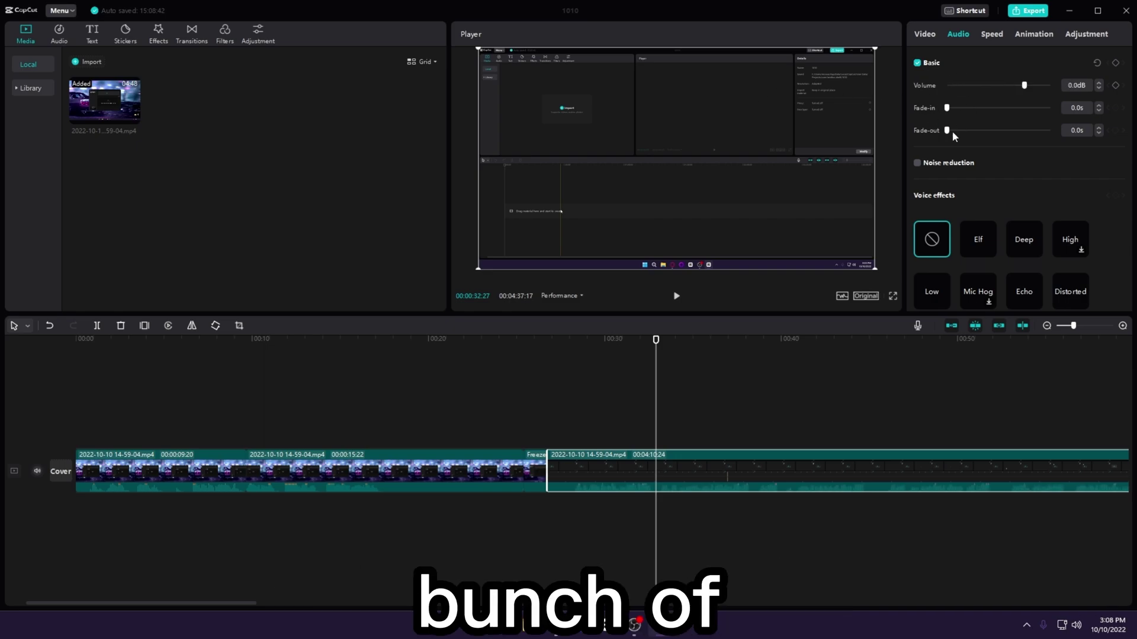
pyautogui.scroll(-3, 964, 160)
pyautogui.scroll(4, 964, 160)
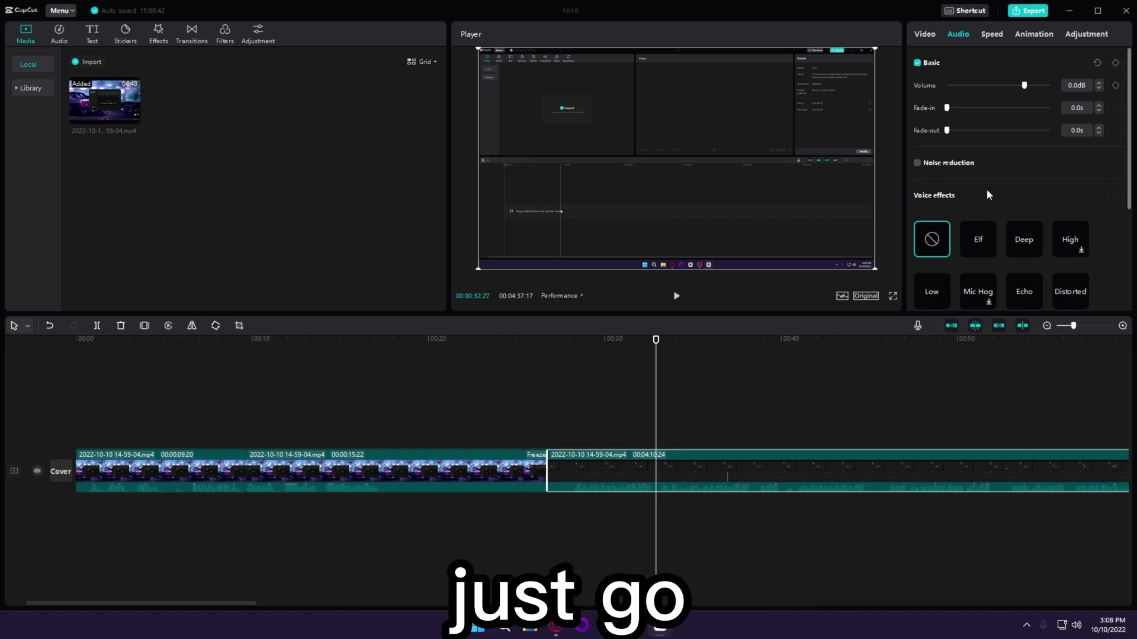
# Turn on background noise reduction and apply the Deep voice effect to the clip
pyautogui.click(917, 163)
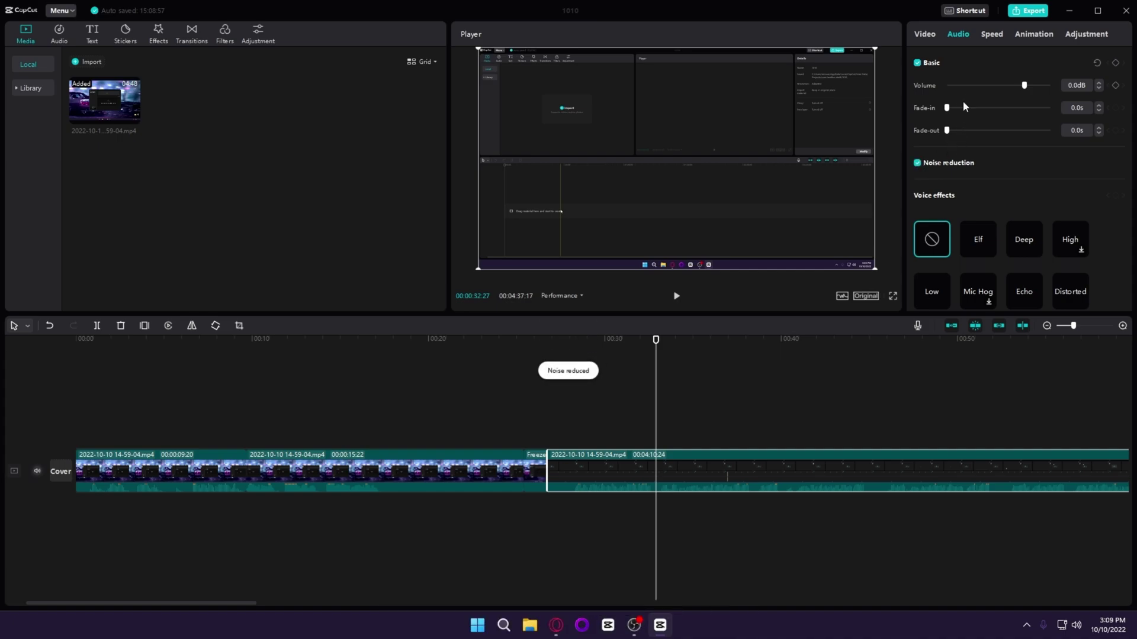
pyautogui.scroll(-3, 1009, 209)
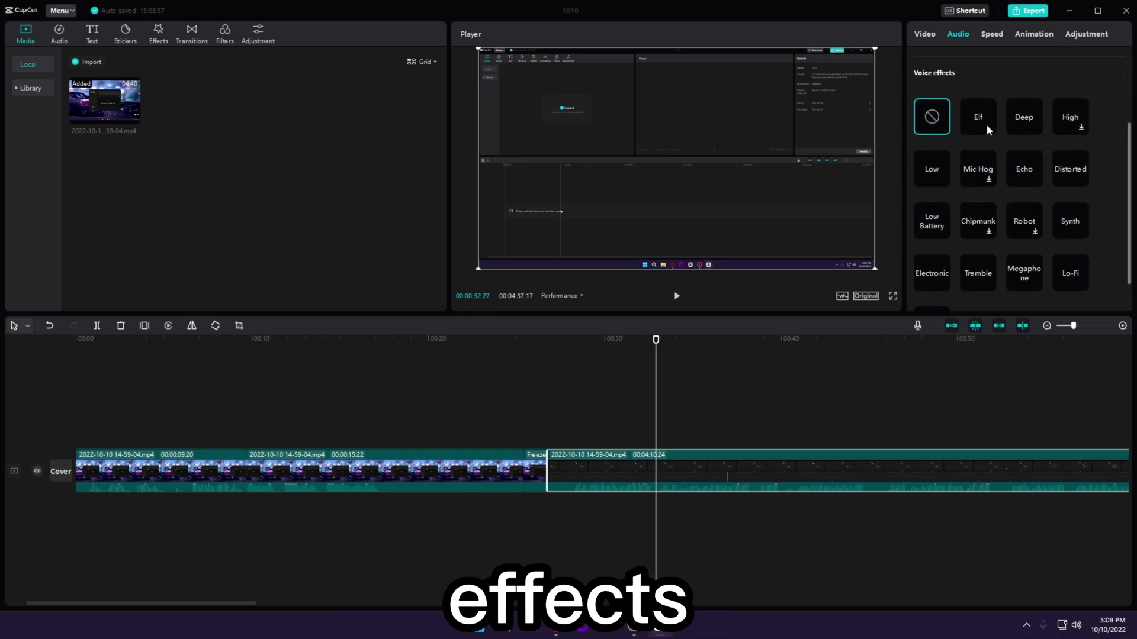
pyautogui.scroll(-1, 948, 204)
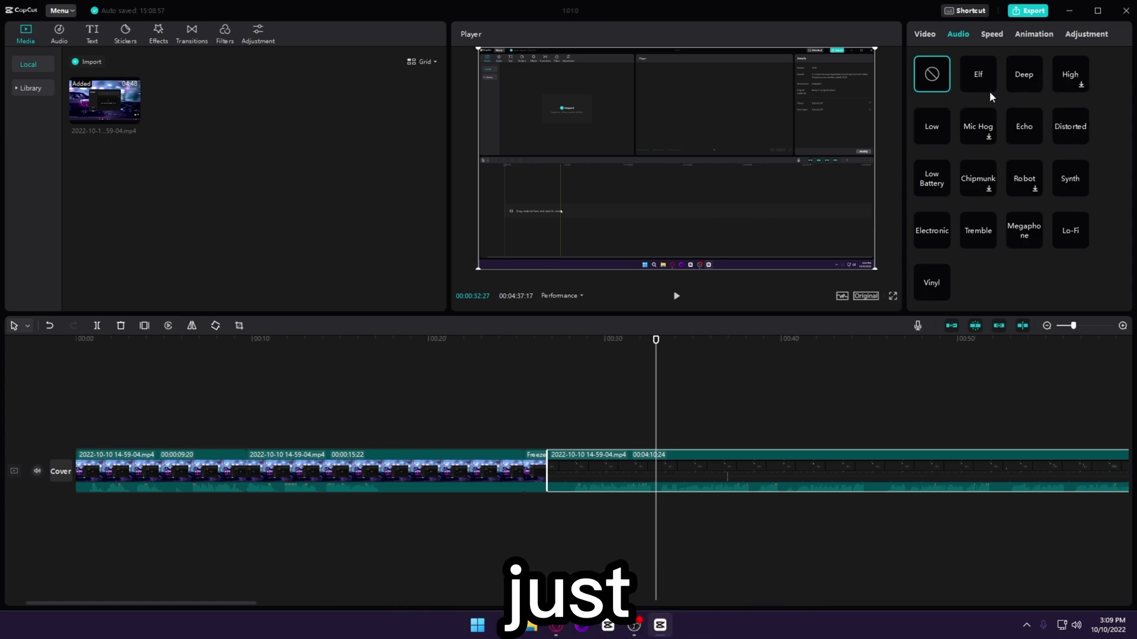
pyautogui.click(1018, 72)
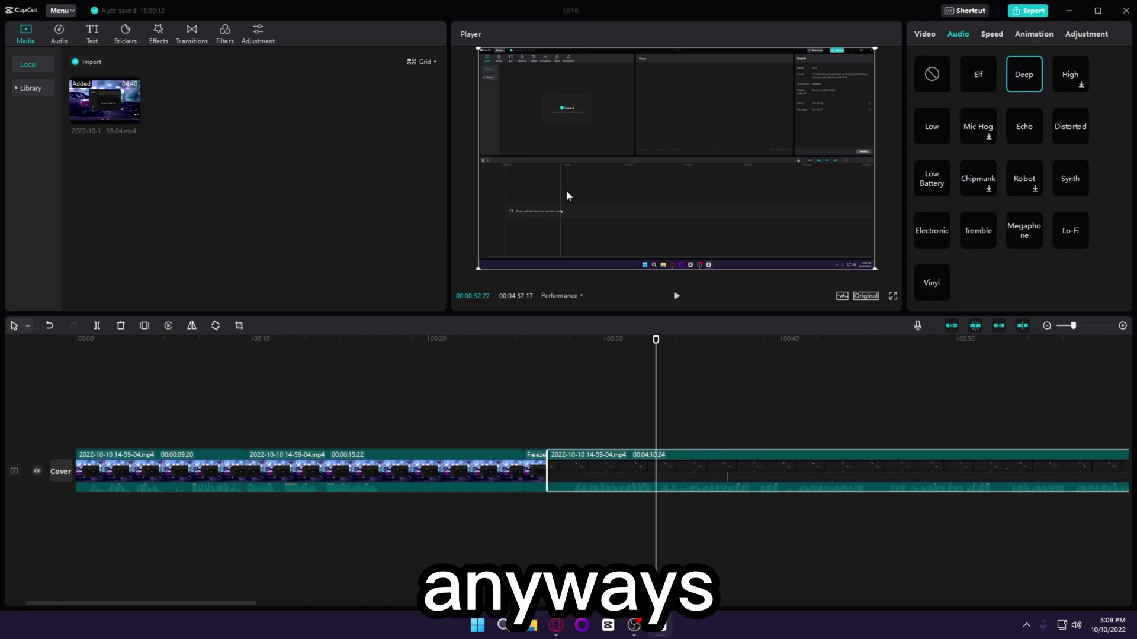
# Reselect the third clip and mute the clips' original sound
pyautogui.click(582, 348)
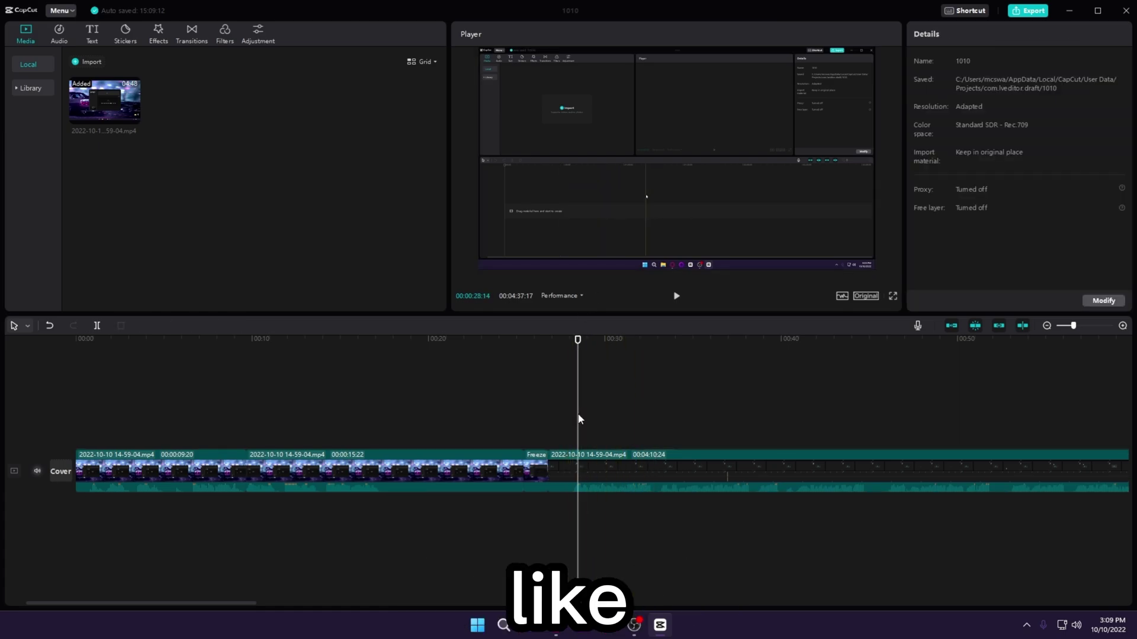
pyautogui.click(566, 460)
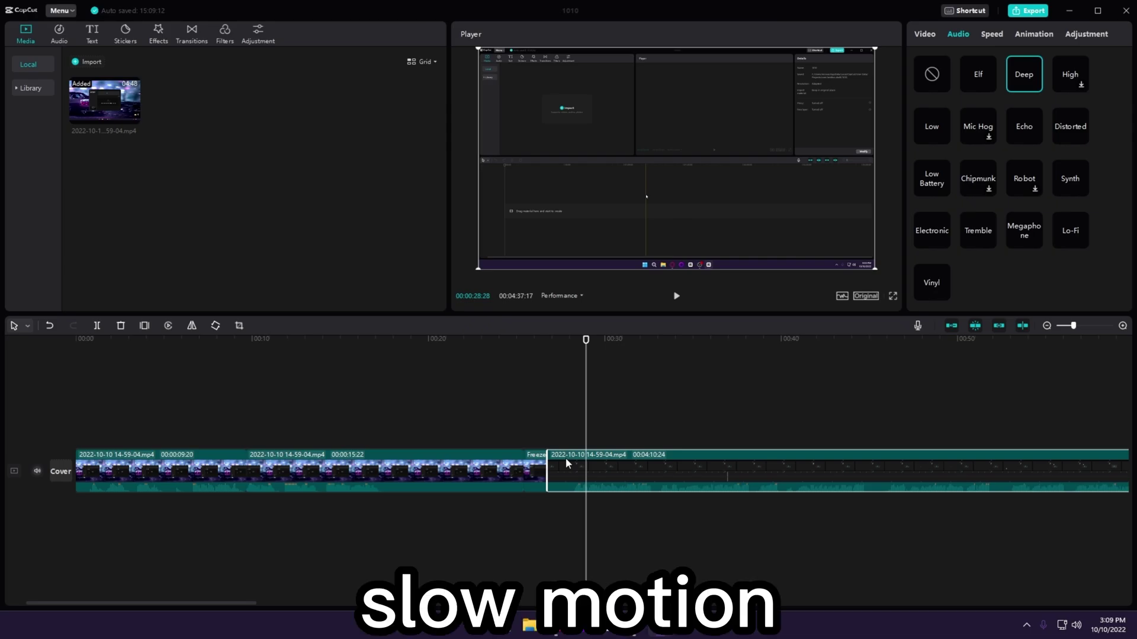
pyautogui.click(37, 471)
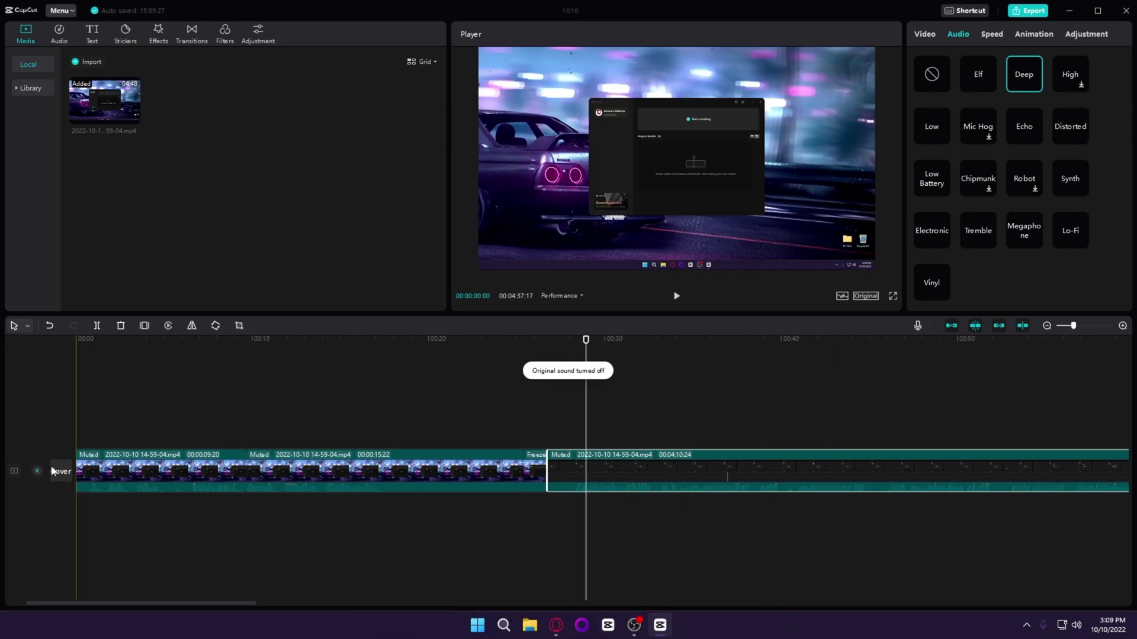
pyautogui.click(598, 414)
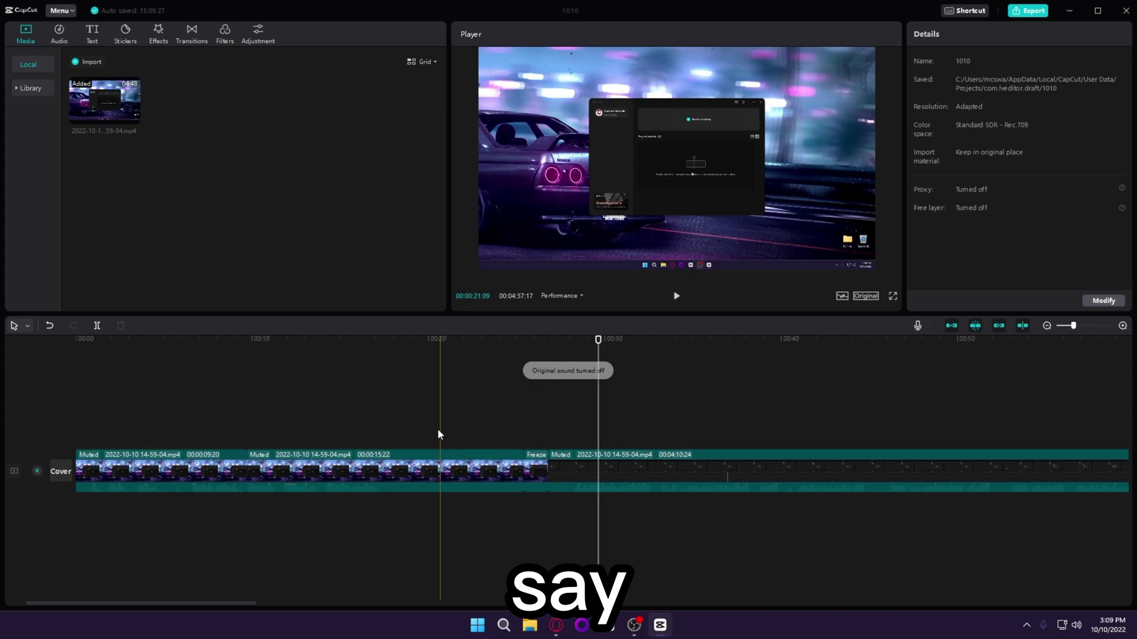
# Split the third clip at 00:28:27 and again near 00:31, then select the short middle section
pyautogui.click(335, 417)
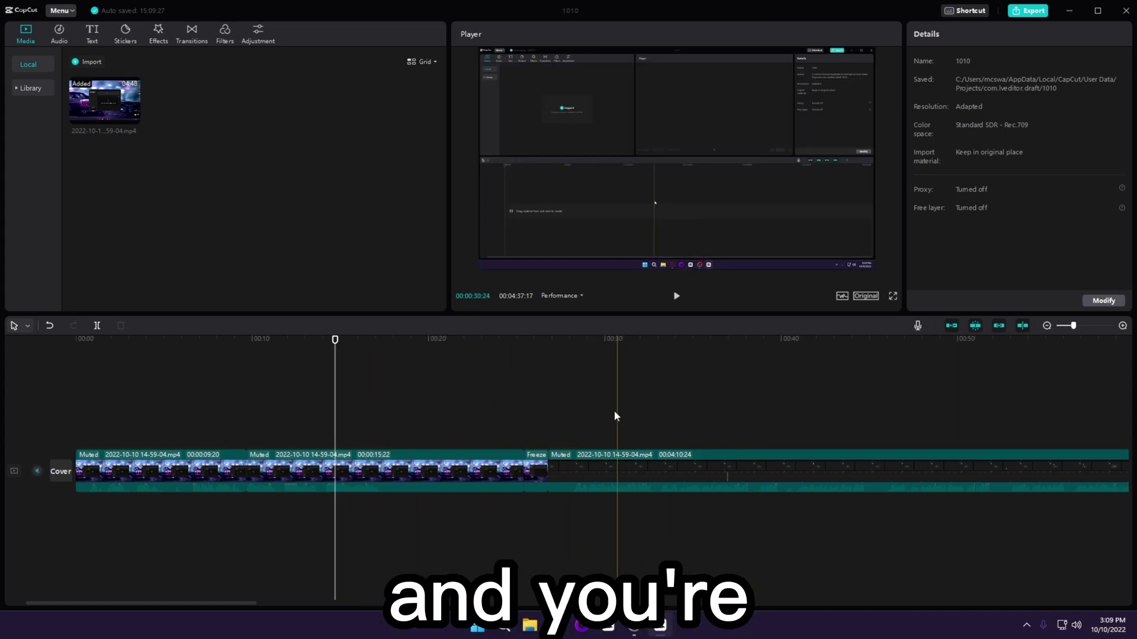
pyautogui.click(590, 415)
pyautogui.click(610, 467)
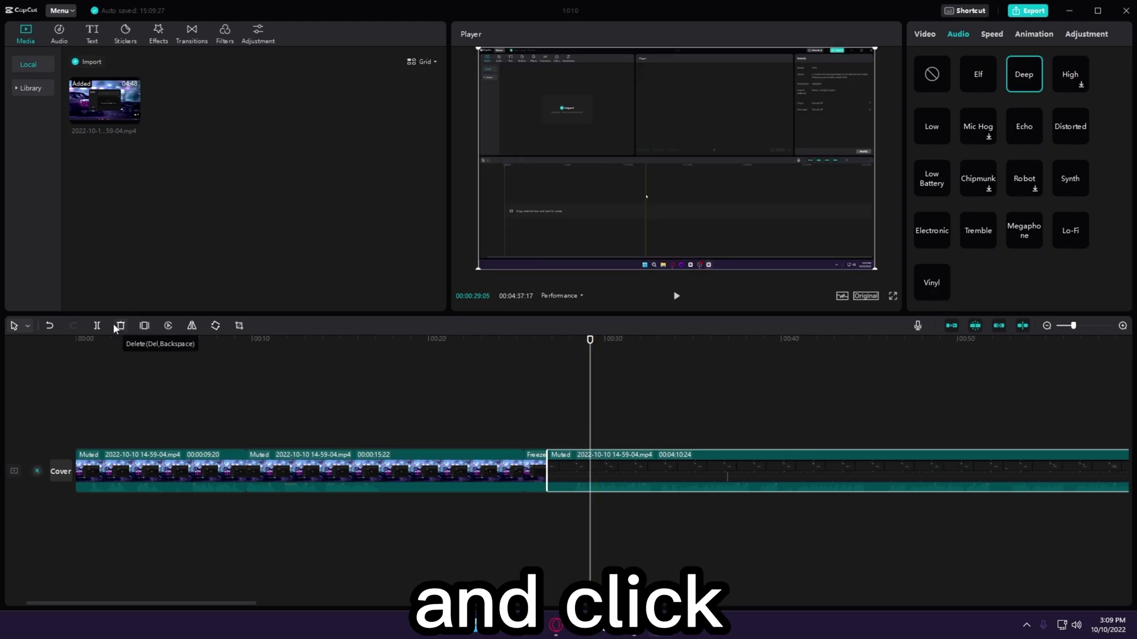
pyautogui.click(97, 326)
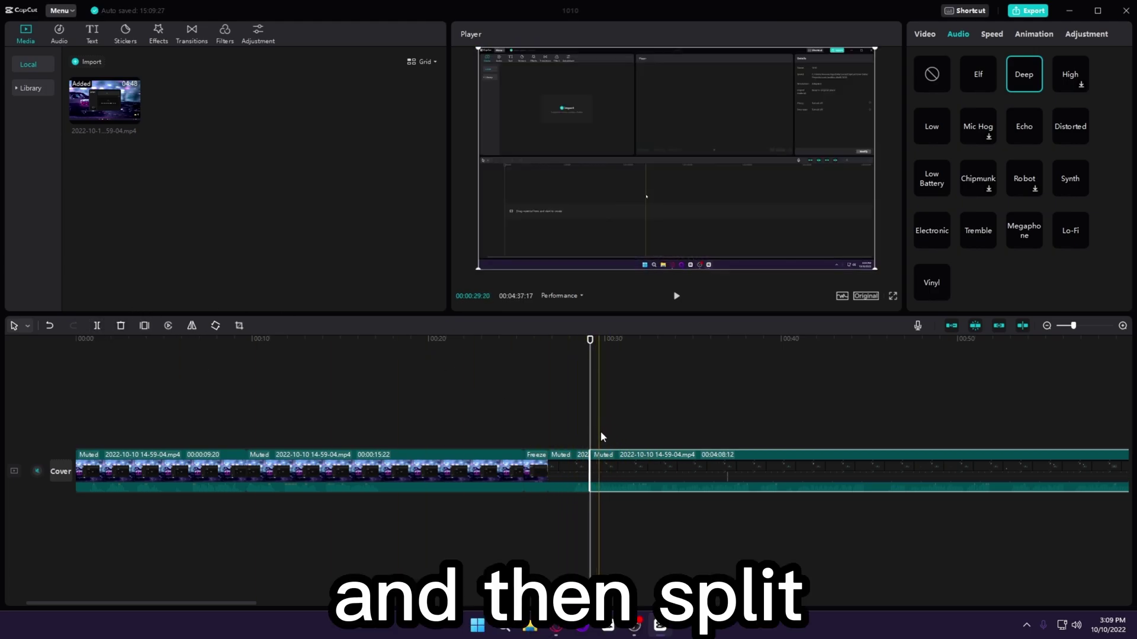
pyautogui.click(648, 440)
pyautogui.click(627, 465)
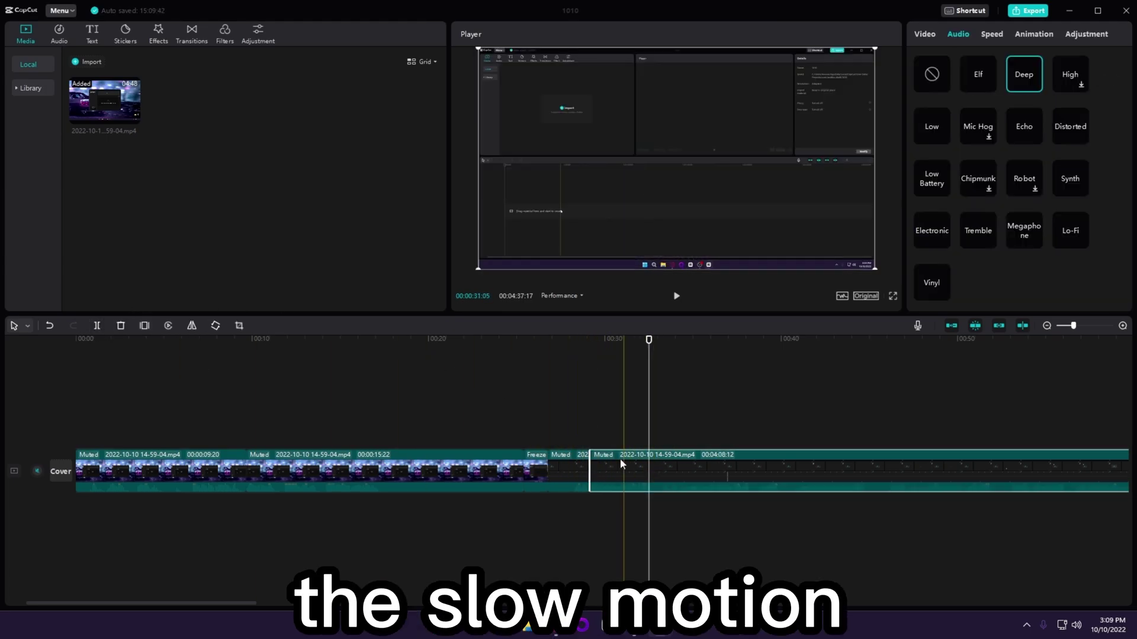
pyautogui.click(97, 326)
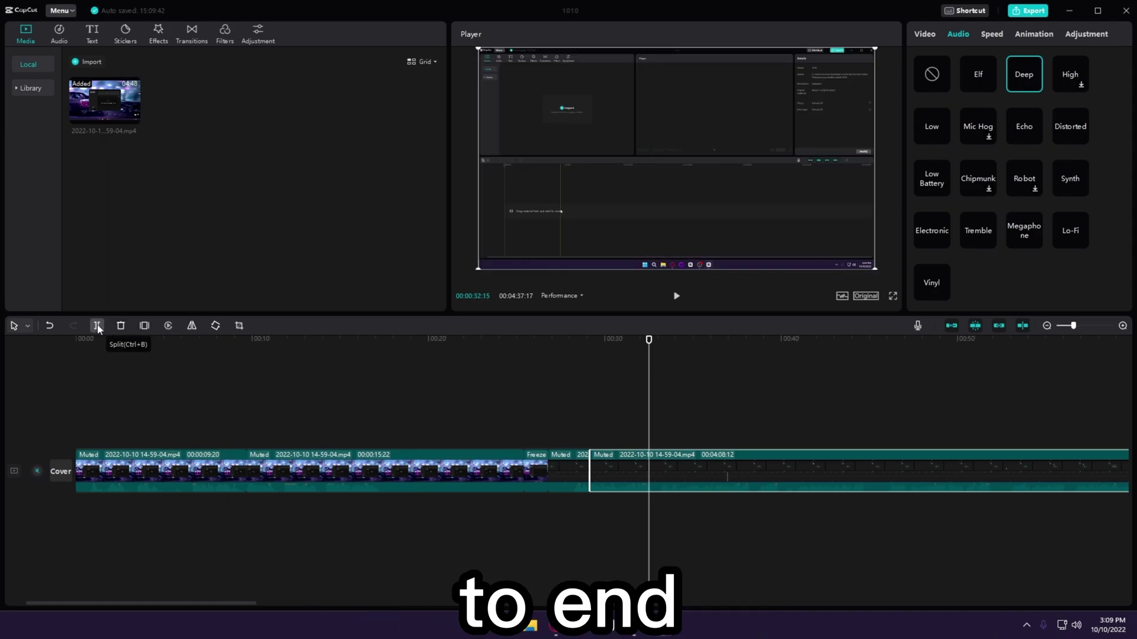
pyautogui.click(580, 472)
pyautogui.click(626, 465)
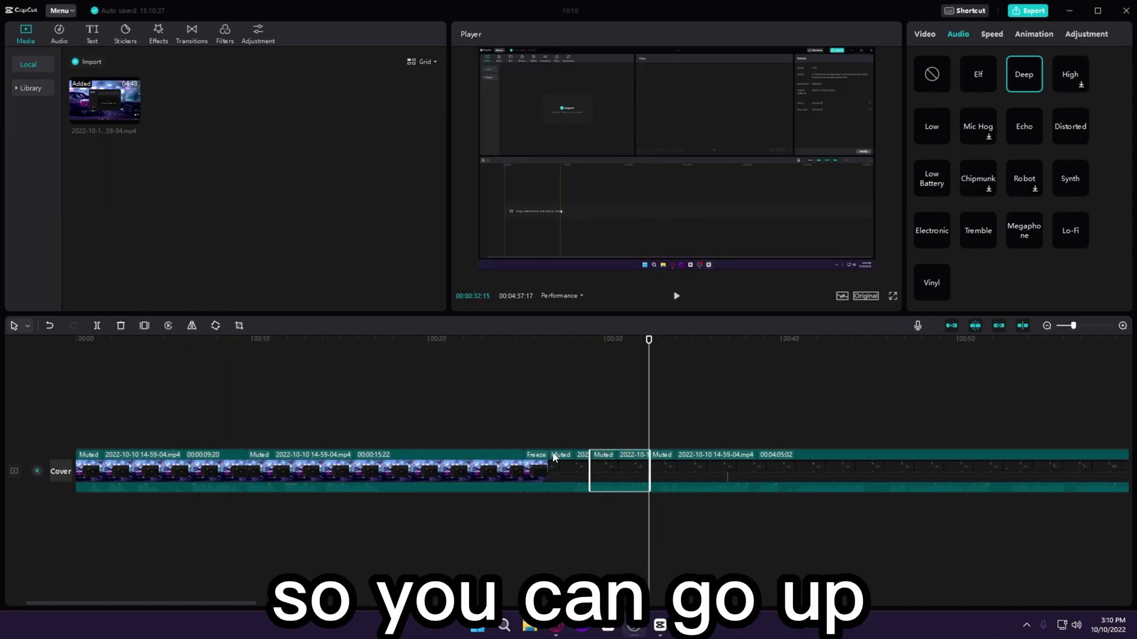
# Slow the short section to 0.4x in Speed, preview it, then raise its speed again
pyautogui.click(992, 33)
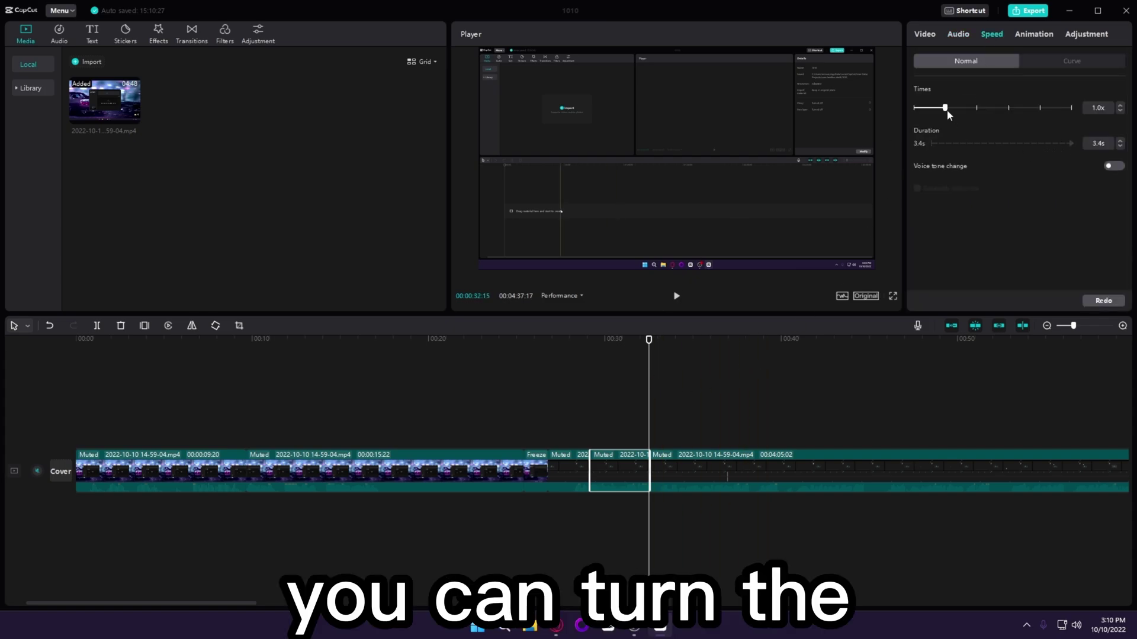
pyautogui.moveTo(937, 110); pyautogui.dragTo(925, 112)
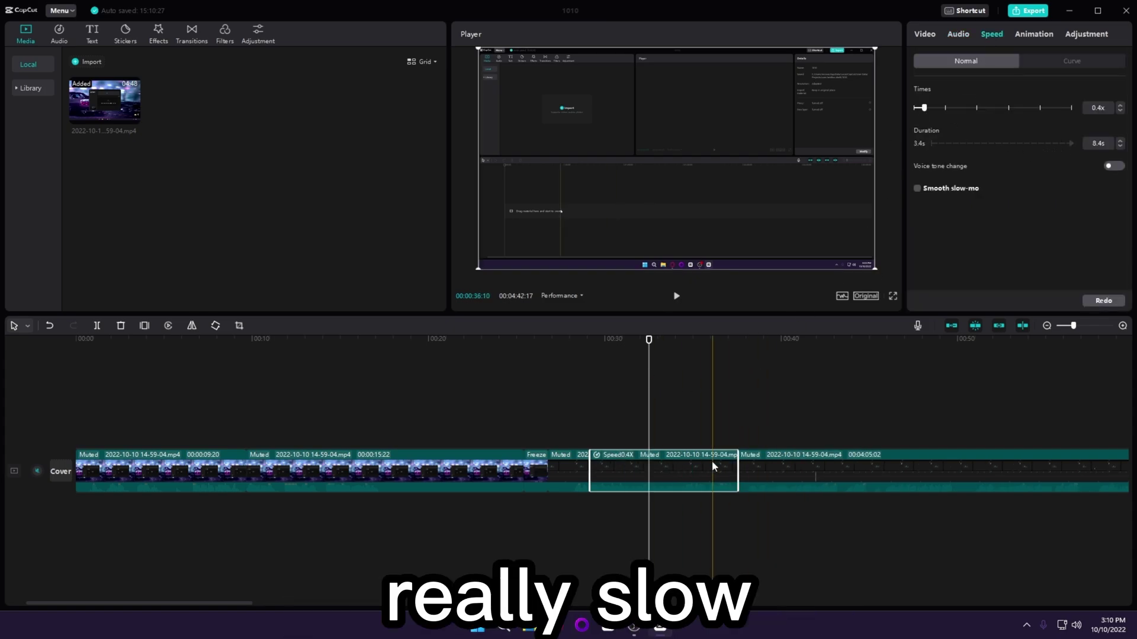
pyautogui.click(592, 422)
pyautogui.press('space')
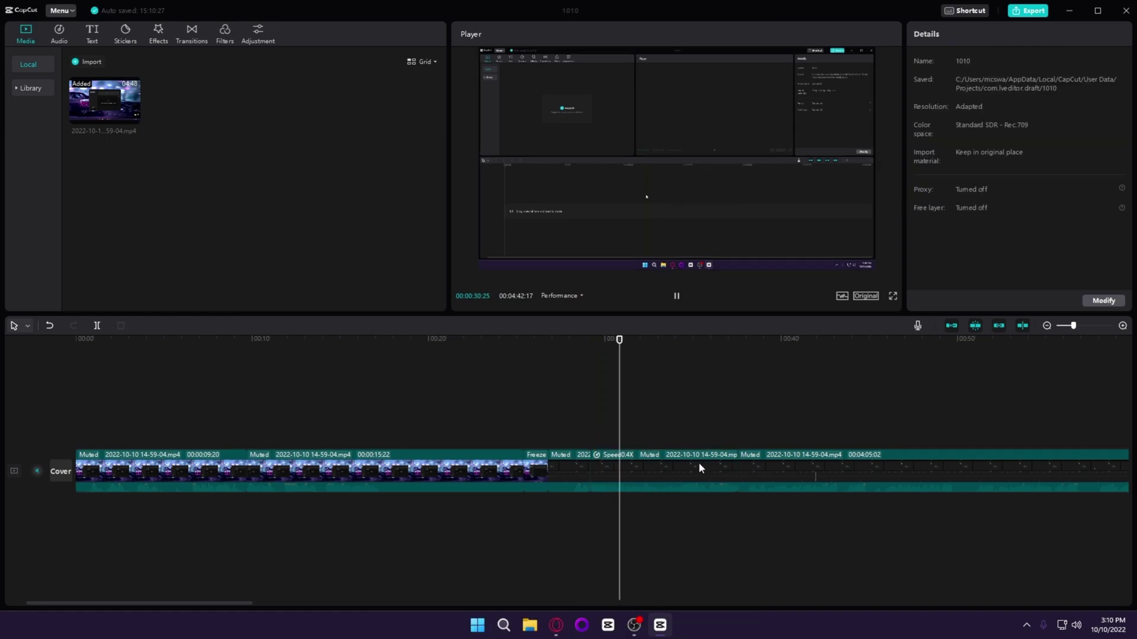
pyautogui.click(698, 463)
pyautogui.moveTo(1023, 108); pyautogui.dragTo(1033, 107)
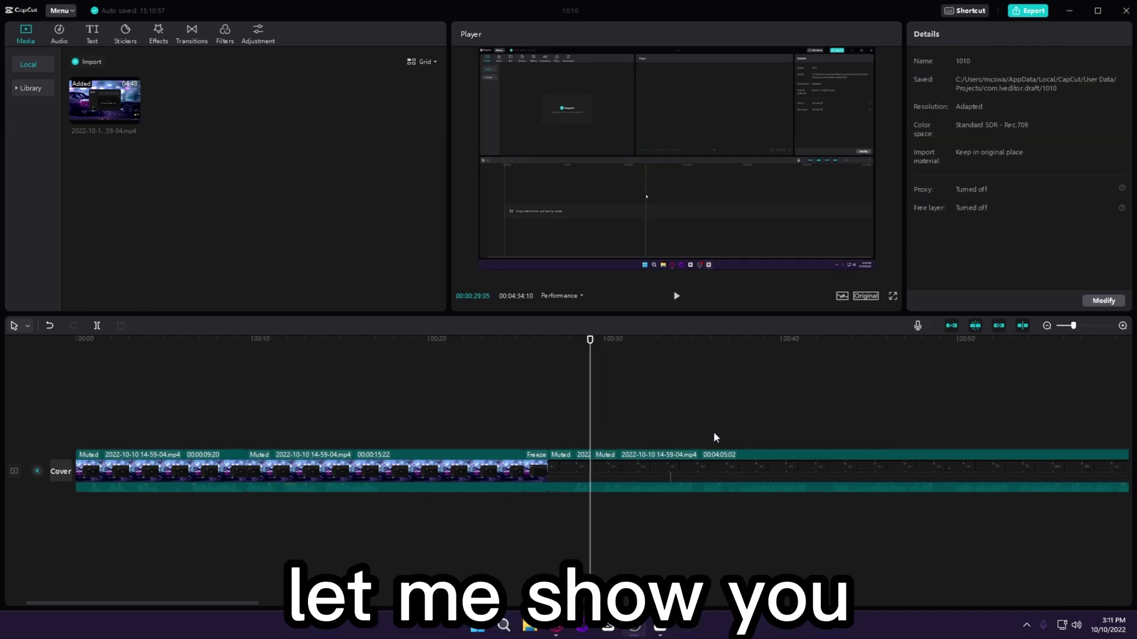
# Zoom the timeline near 00:26 and select the Freeze clip to show its Video > Basic properties
pyautogui.click(662, 436)
pyautogui.click(454, 418)
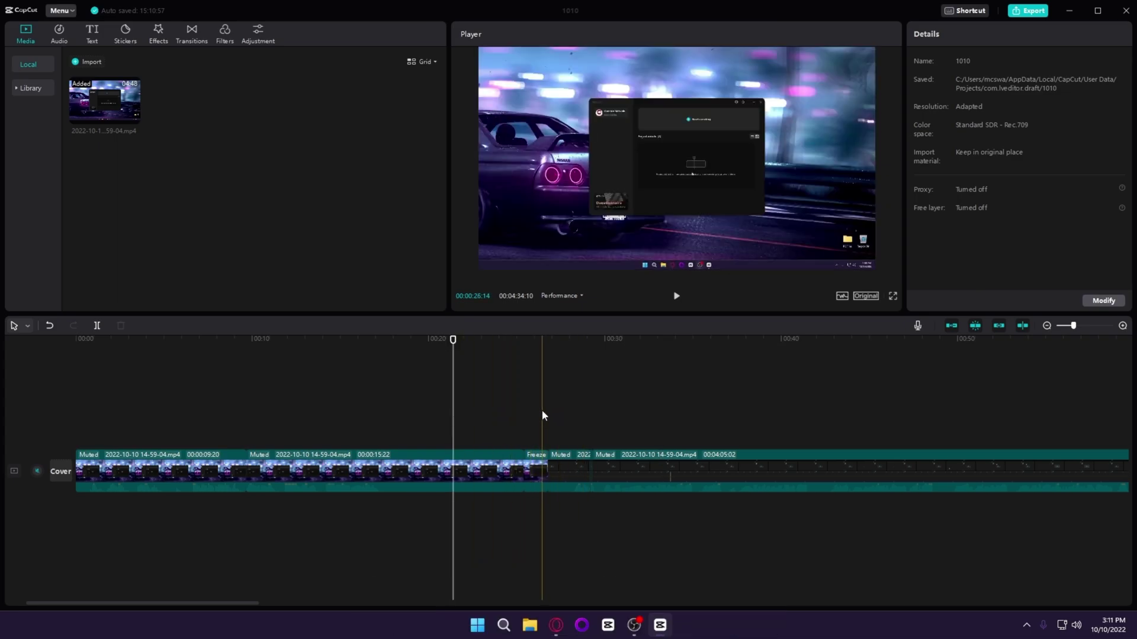
pyautogui.click(542, 421)
pyautogui.scroll(2, 536, 436)
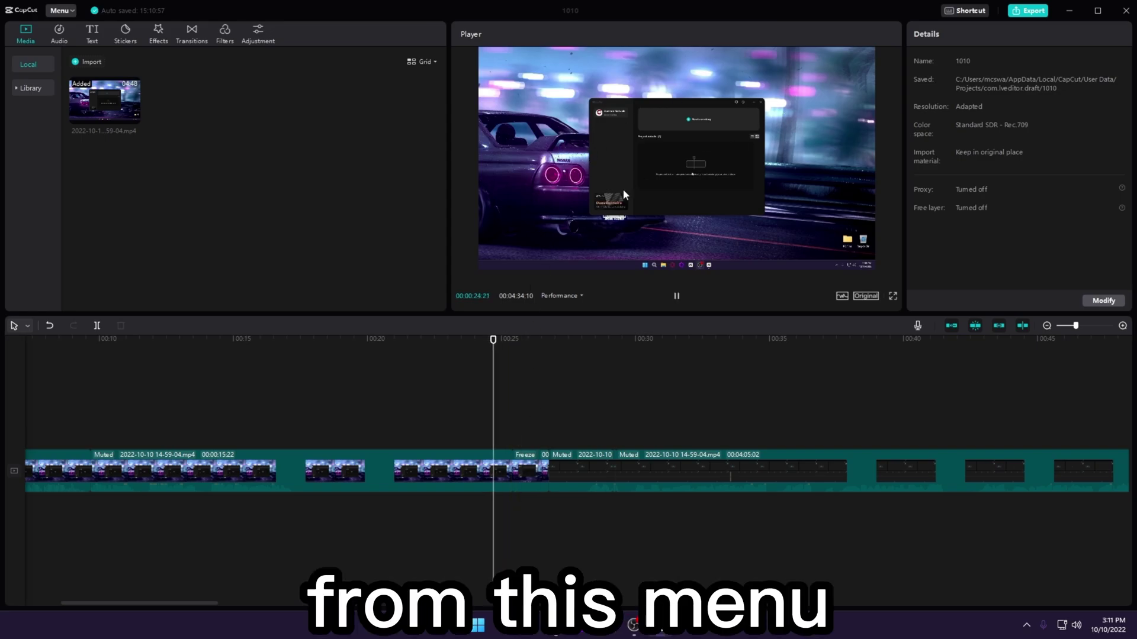
pyautogui.click(540, 470)
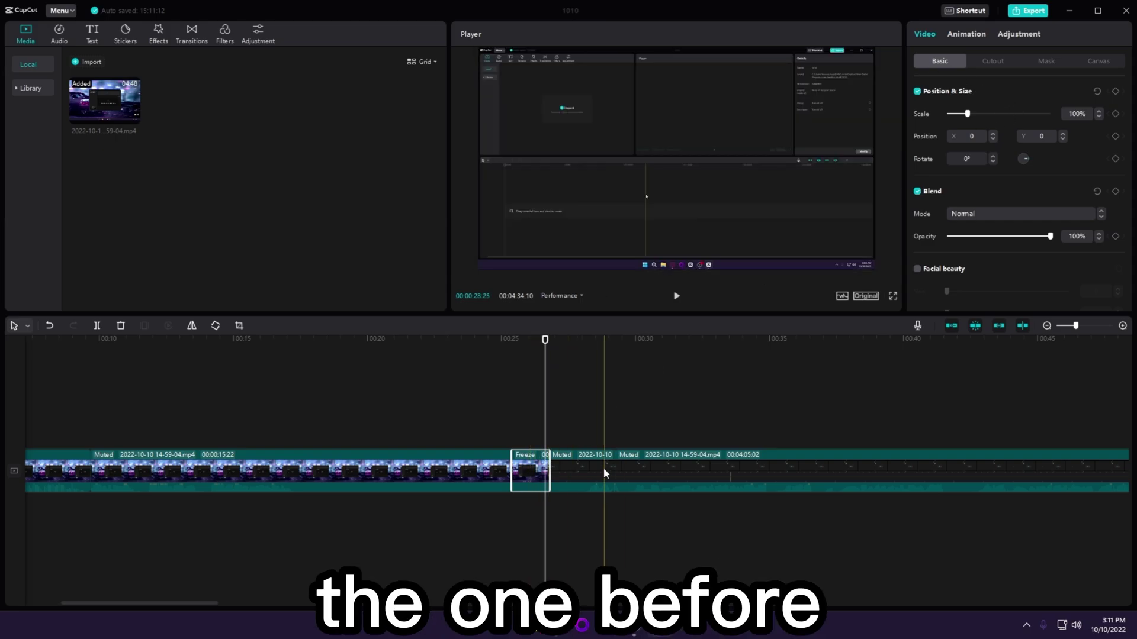
pyautogui.click(583, 464)
pyautogui.click(866, 148)
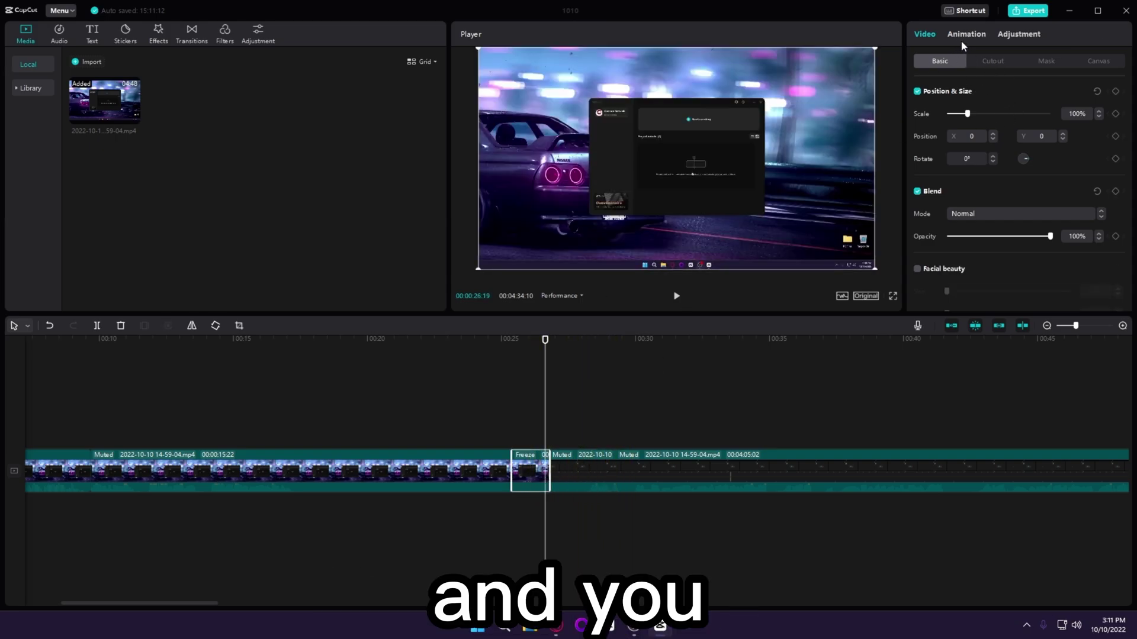
pyautogui.click(513, 426)
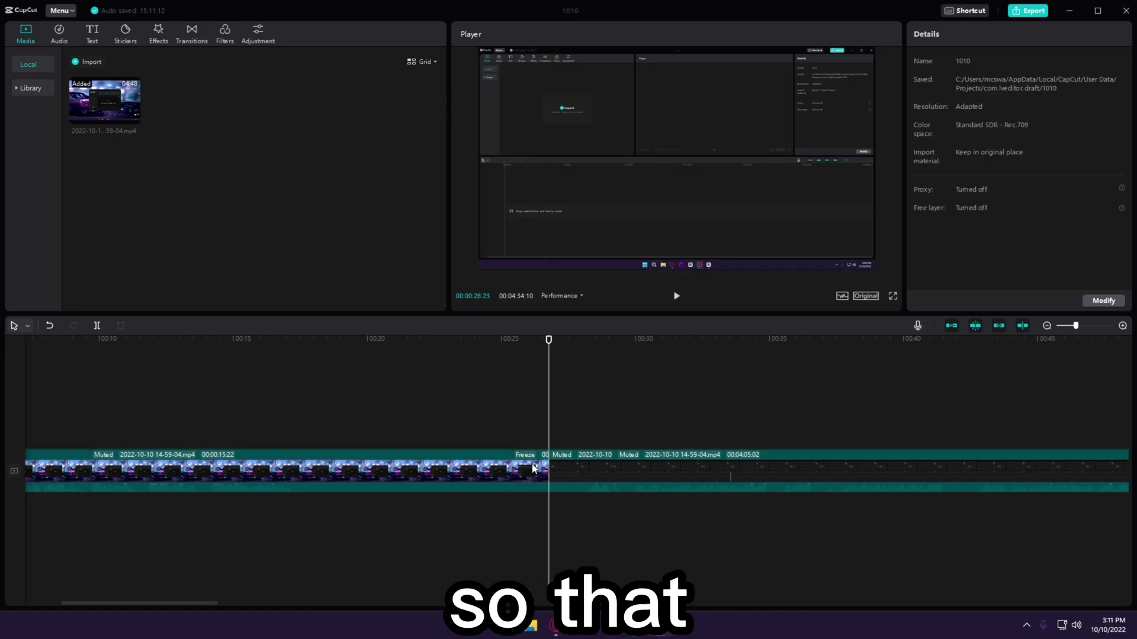
pyautogui.click(532, 469)
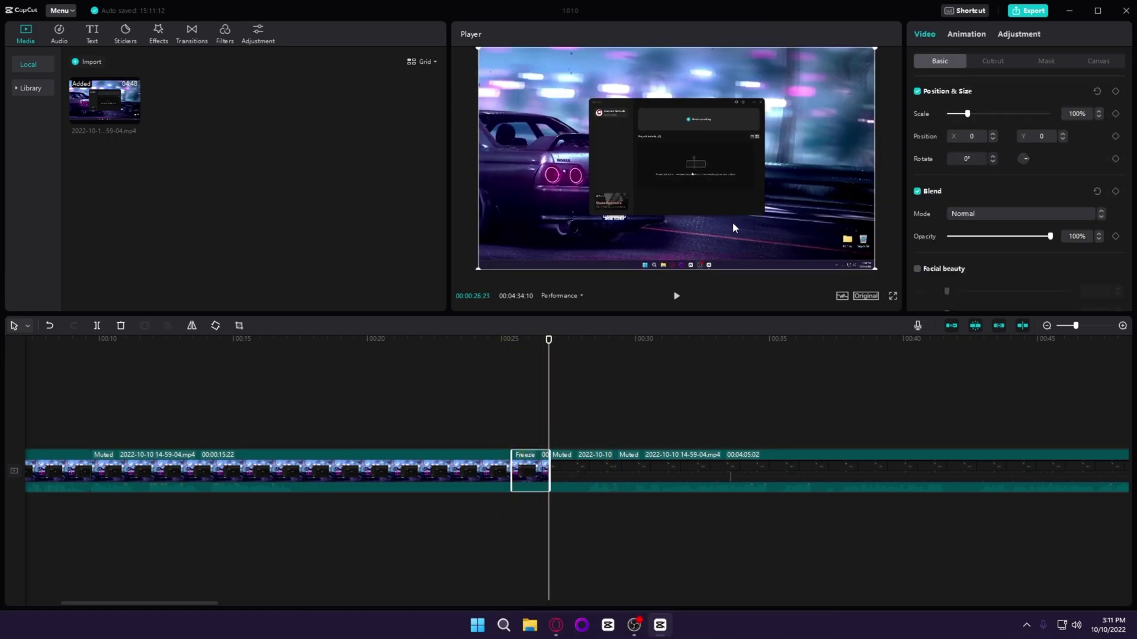
# Preview the Rotate Out 2, Rotate Out 1 and Zoom In out-animations on the Freeze clip
pyautogui.click(977, 35)
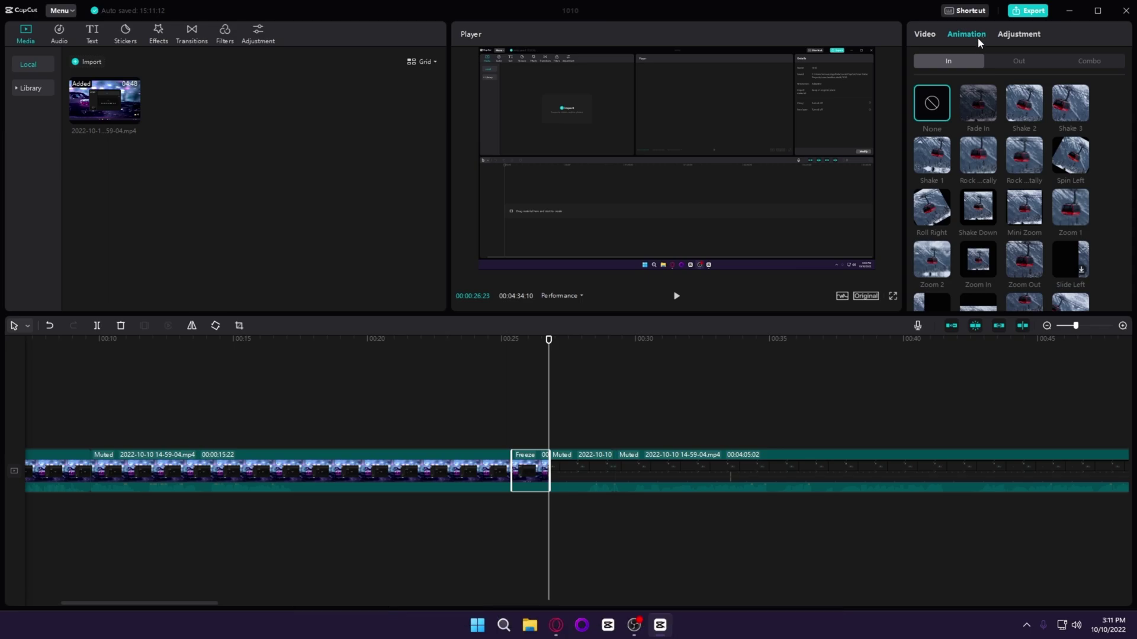
pyautogui.click(1031, 59)
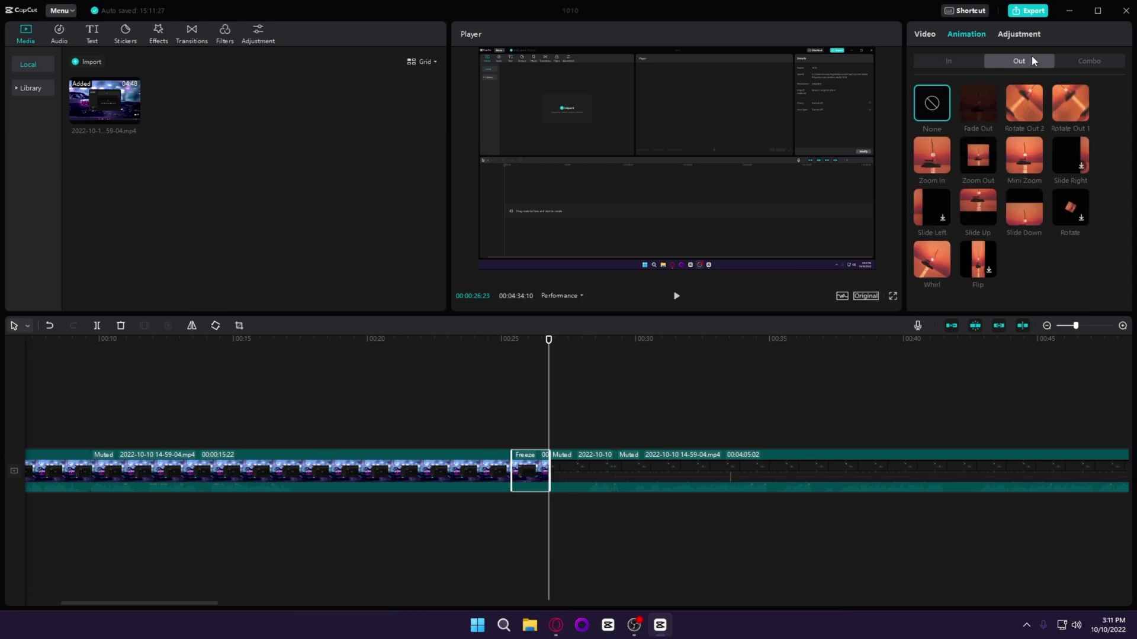
pyautogui.click(1023, 105)
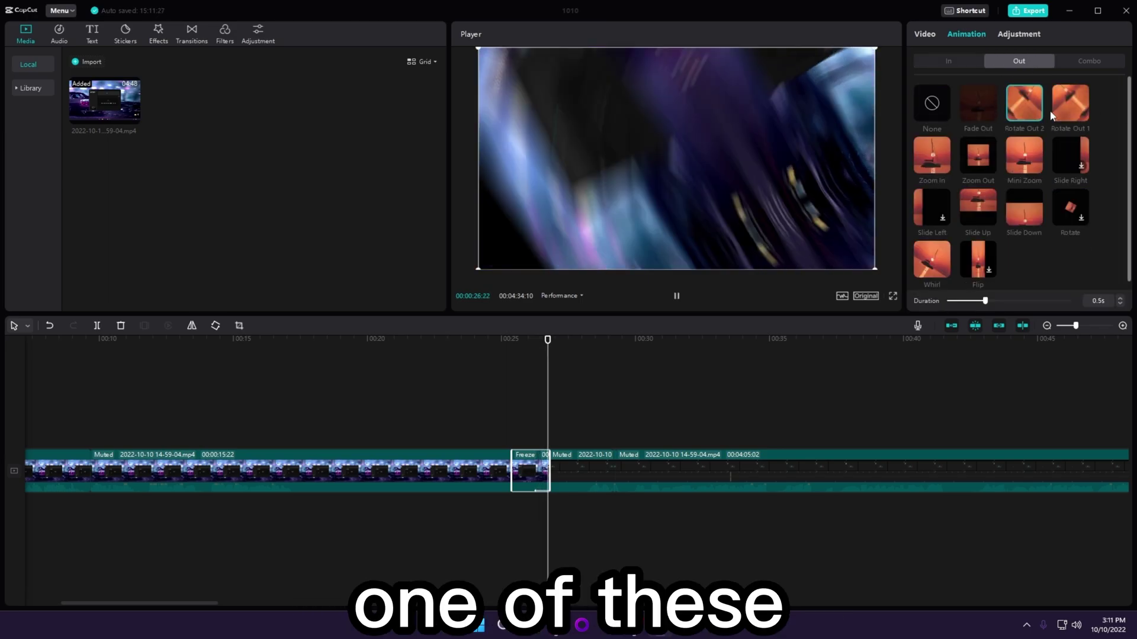
pyautogui.click(1069, 105)
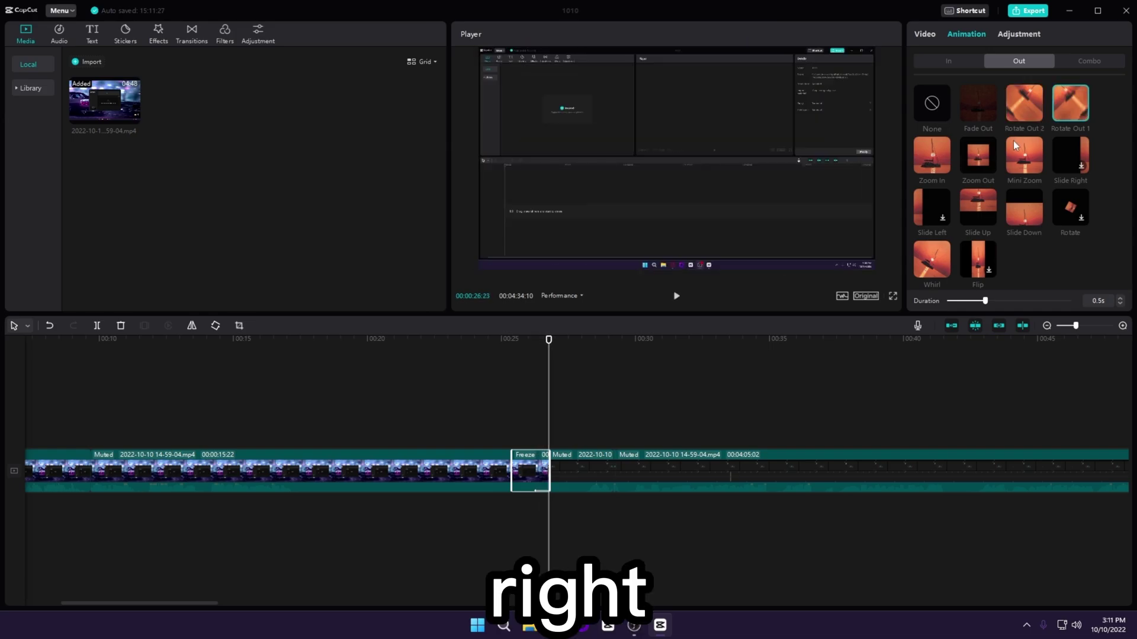
pyautogui.click(931, 155)
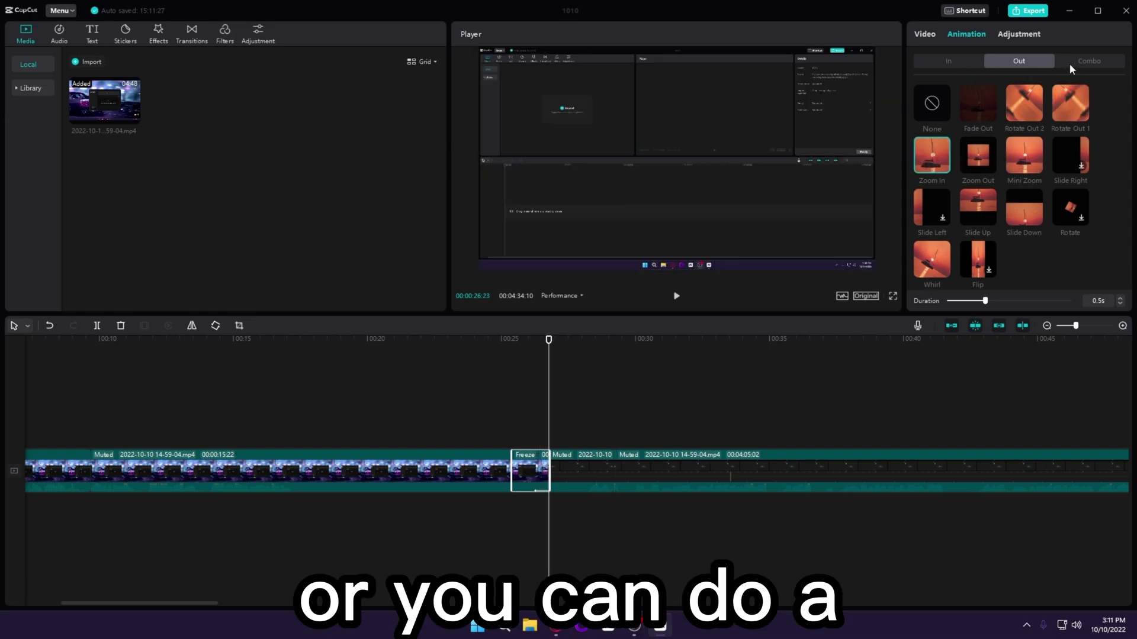
# Try two Combo presets, then the Shake 3 and a rocking In animation
pyautogui.click(1069, 63)
pyautogui.click(983, 110)
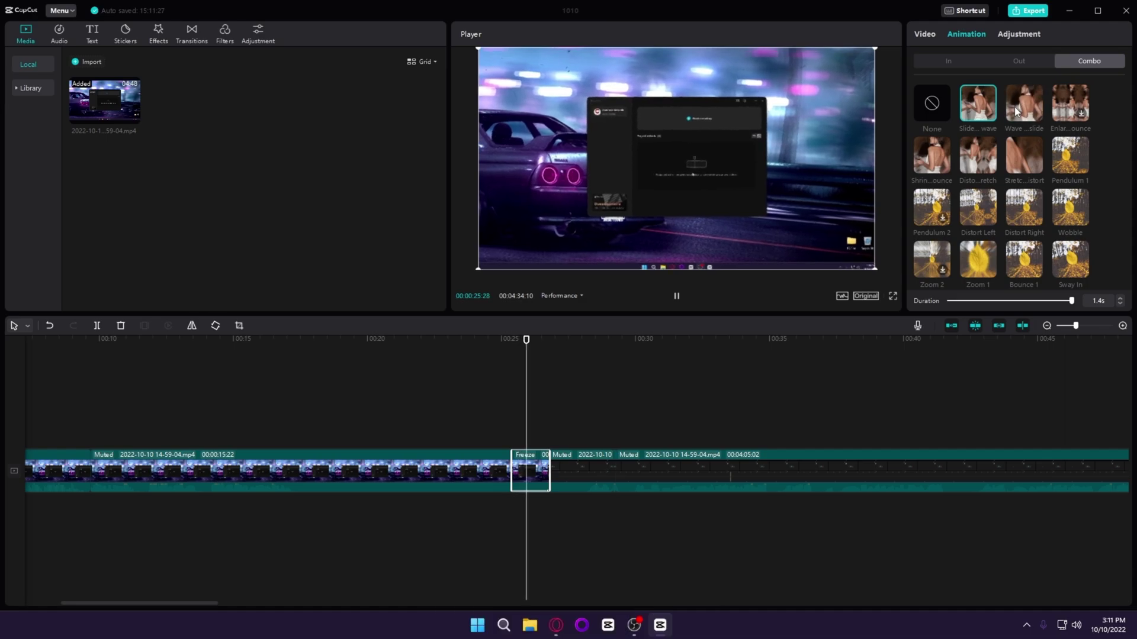
pyautogui.click(1015, 111)
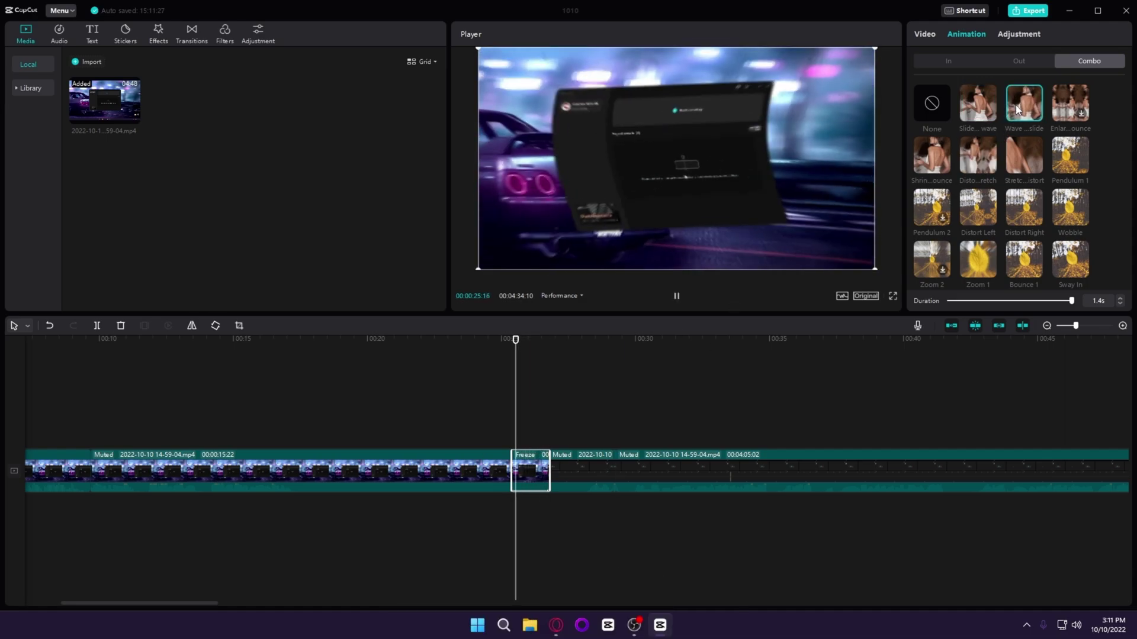
pyautogui.click(948, 62)
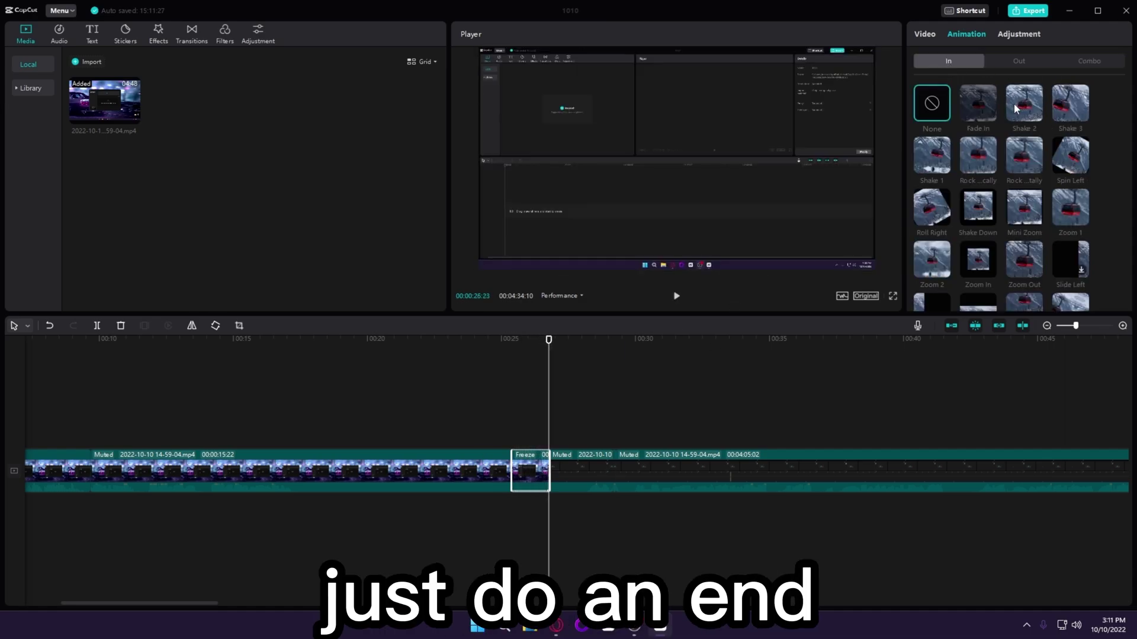
pyautogui.click(1014, 103)
pyautogui.click(1069, 103)
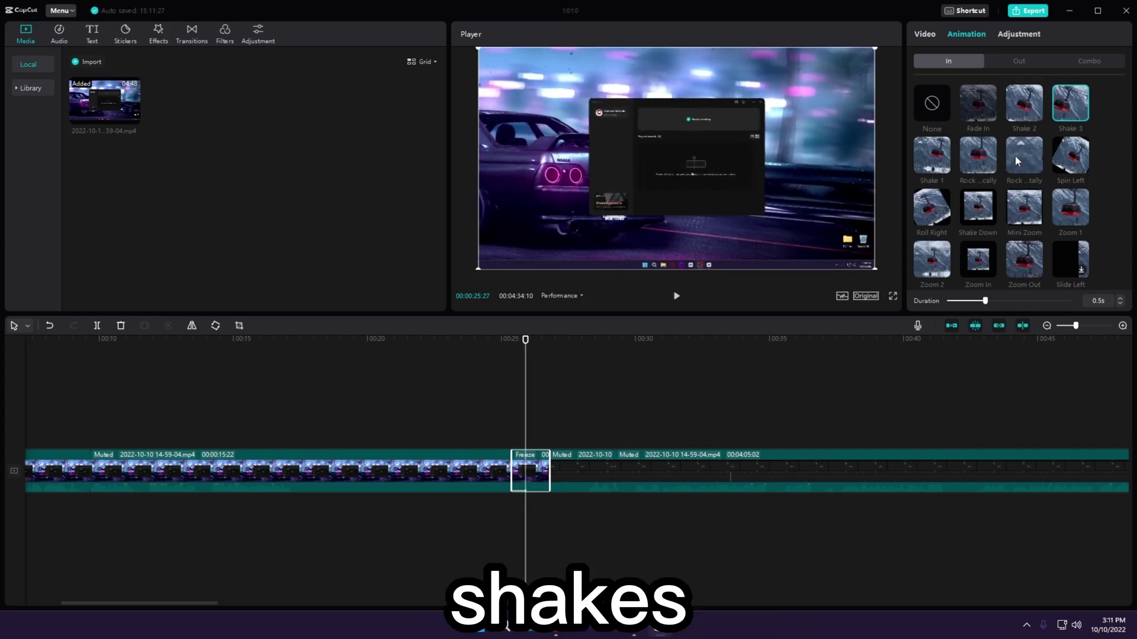
pyautogui.click(979, 157)
# Settle on the Slide…wave combo animation with a 1.4s duration for the Freeze clip
pyautogui.click(1073, 60)
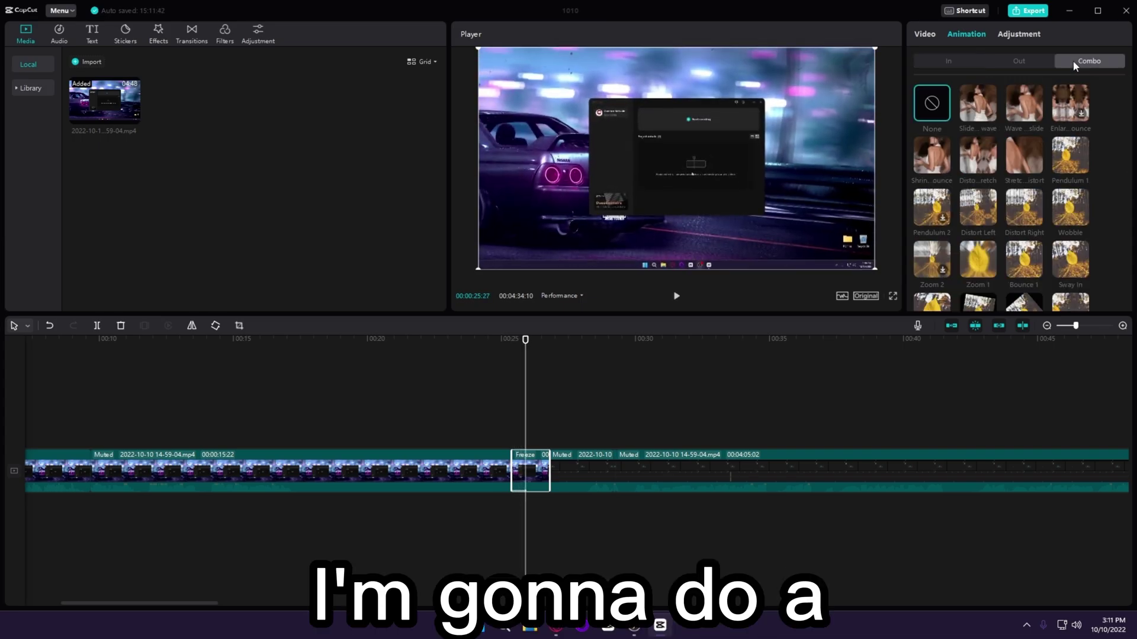
pyautogui.click(974, 112)
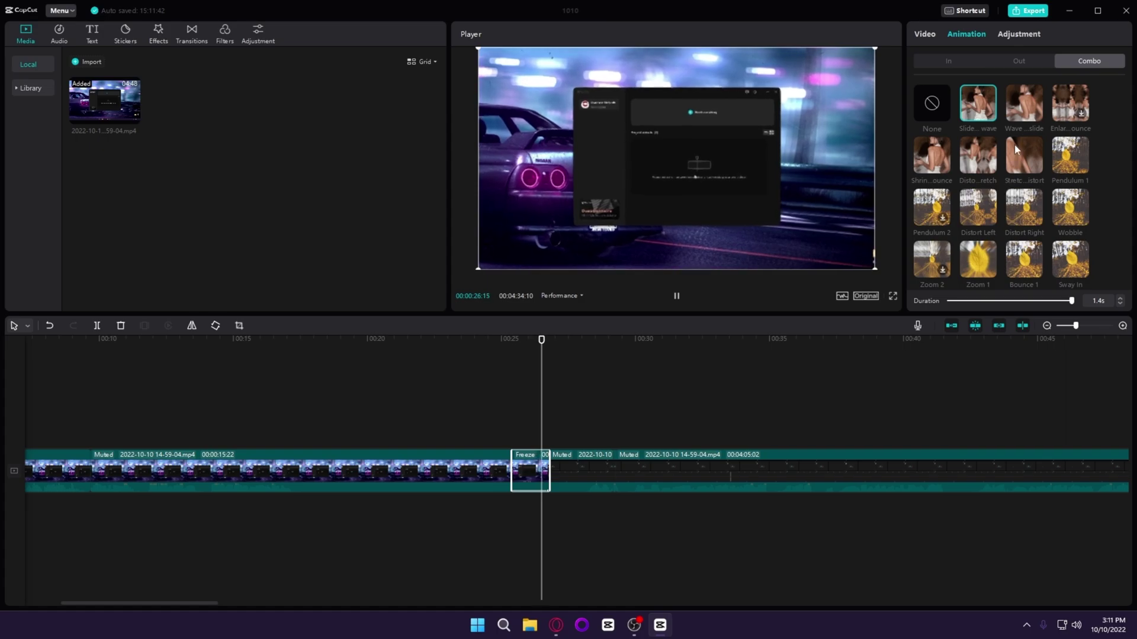
pyautogui.click(1014, 108)
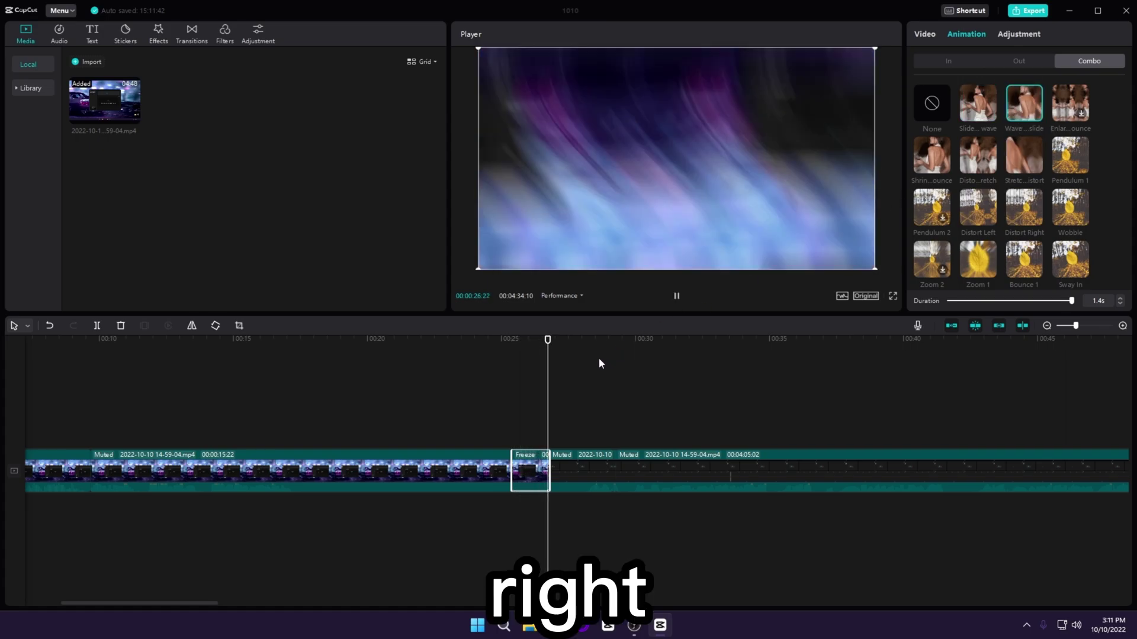
pyautogui.click(980, 118)
pyautogui.click(570, 463)
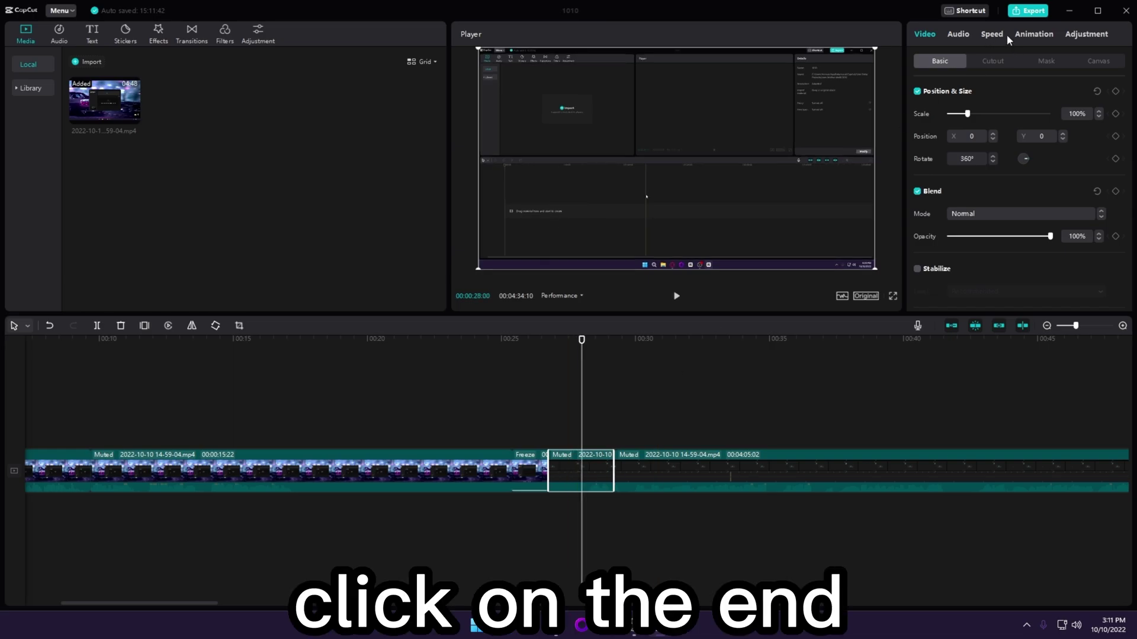
# Give the clip after the Freeze still a 0.5s Shake 3 intro animation
pyautogui.click(1013, 34)
pyautogui.click(953, 63)
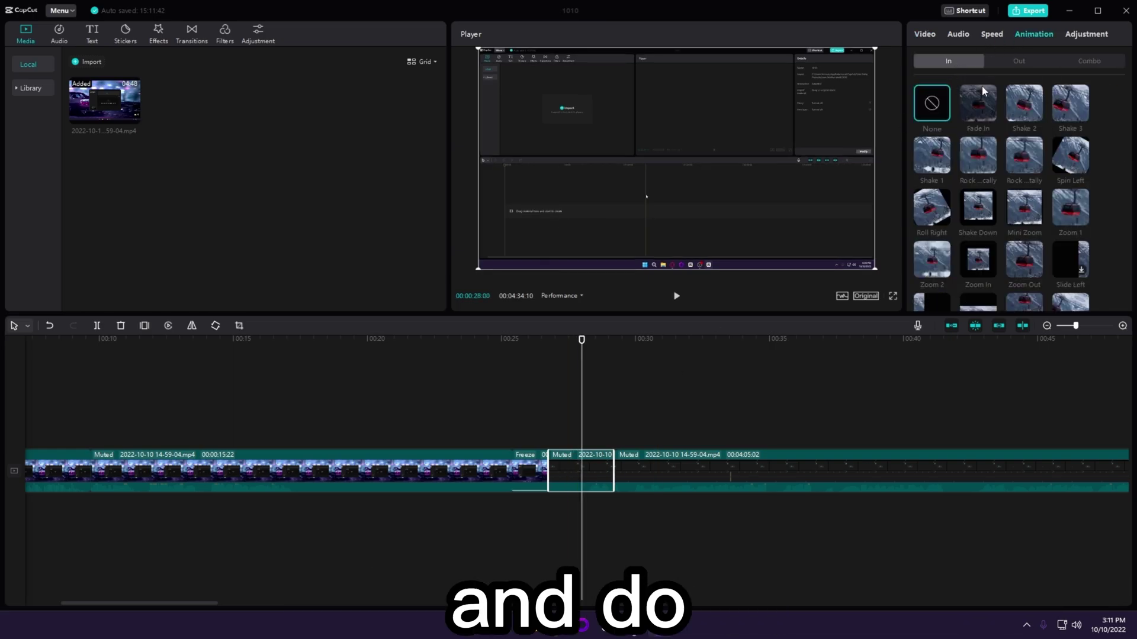
pyautogui.click(1036, 111)
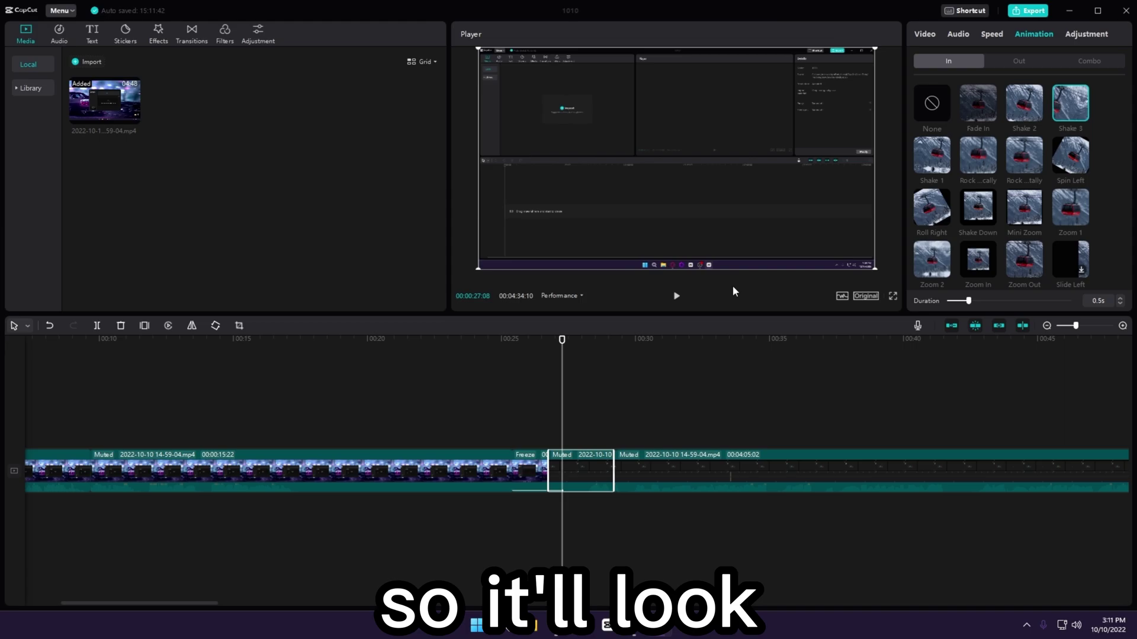
# Play back the Freeze join to preview the Shake 3 intro
pyautogui.click(475, 418)
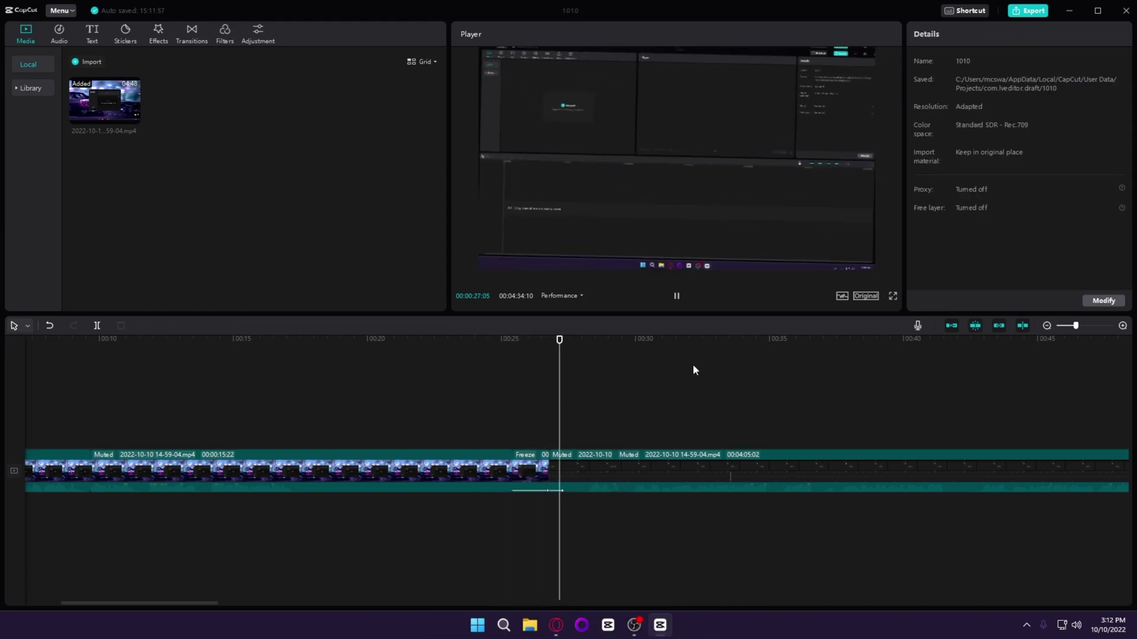
pyautogui.press('space')
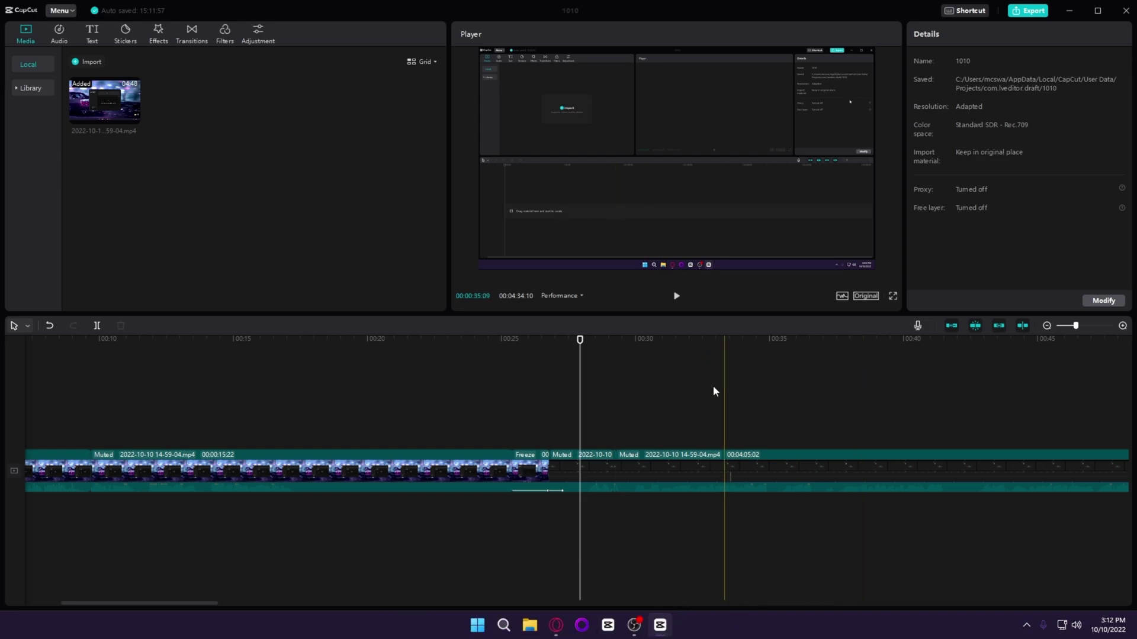
pyautogui.click(514, 432)
pyautogui.press('space')
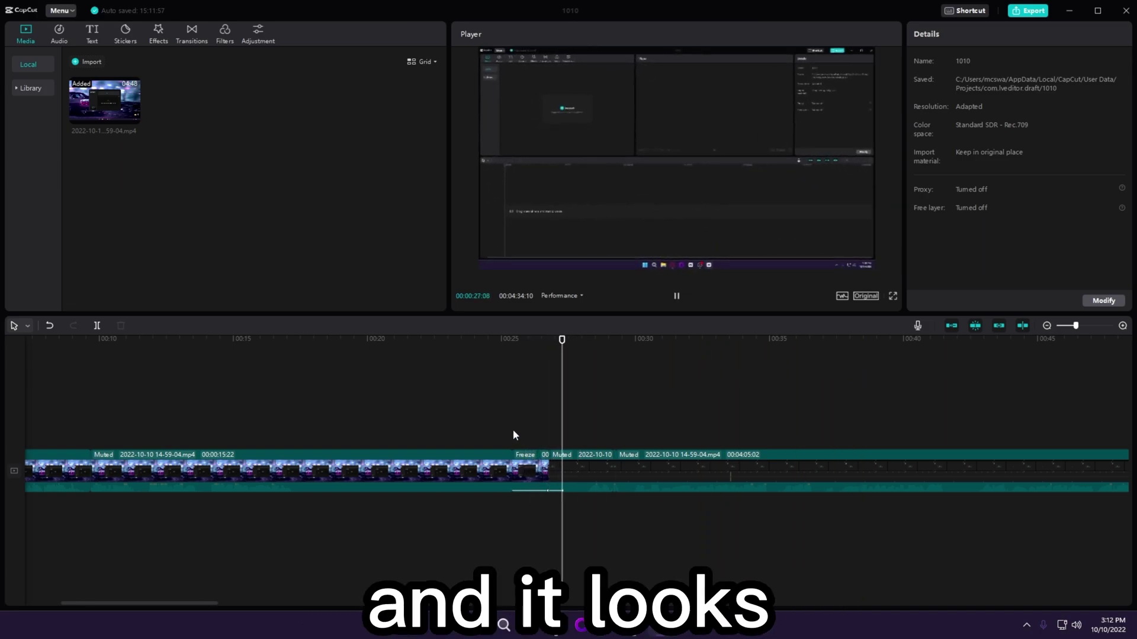
pyautogui.press('space')
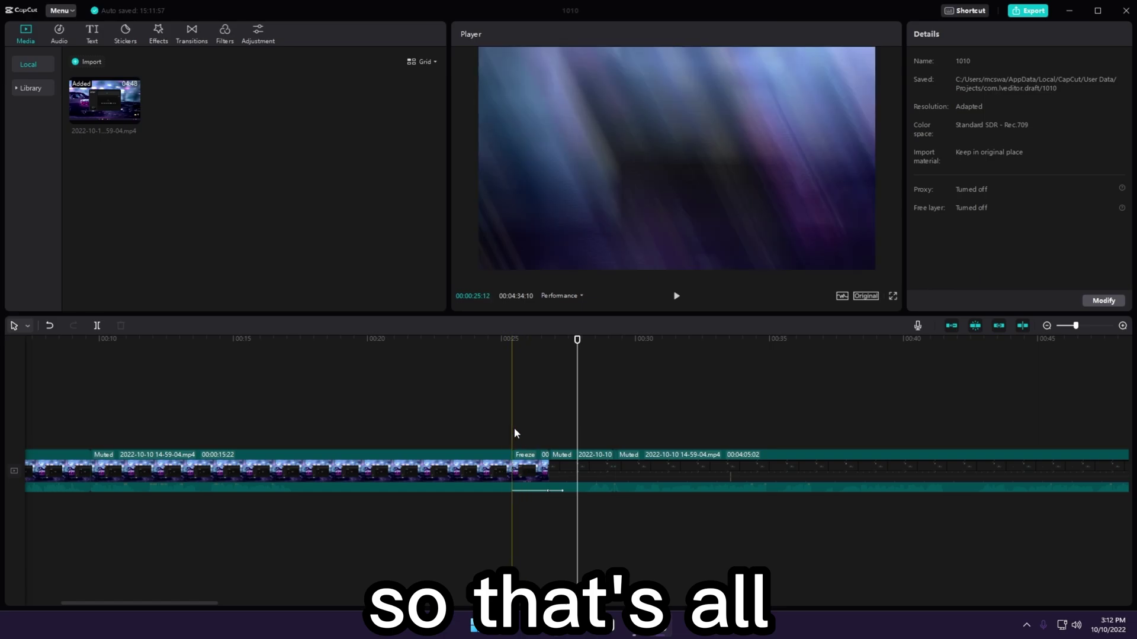
pyautogui.click(584, 460)
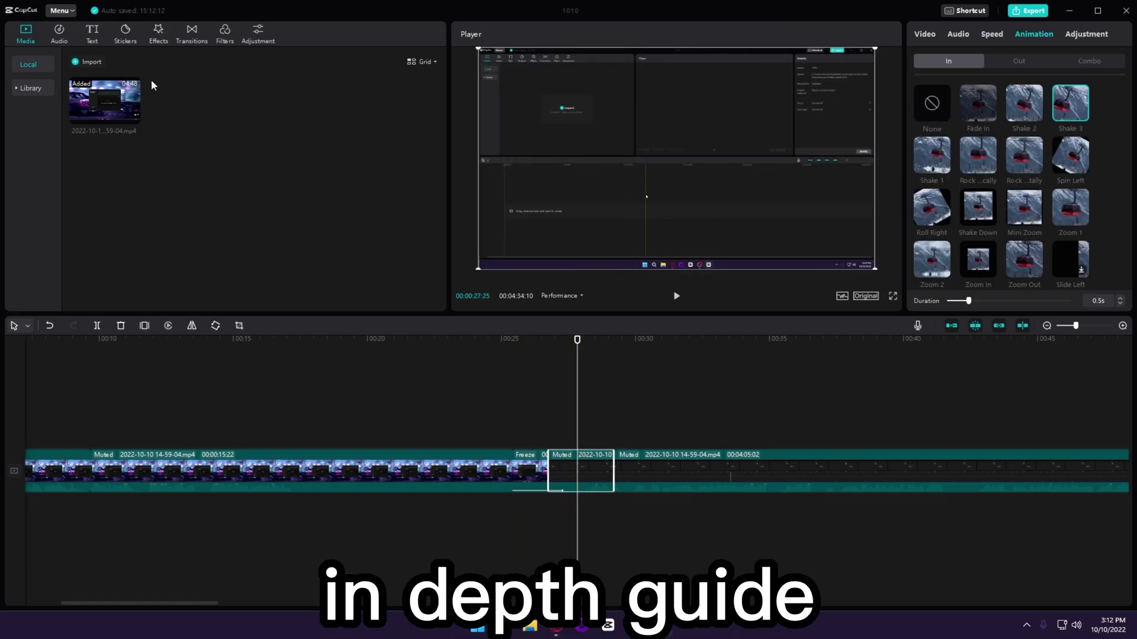
# Add the Then and Now transition at the join after the Freeze clip
pyautogui.click(193, 35)
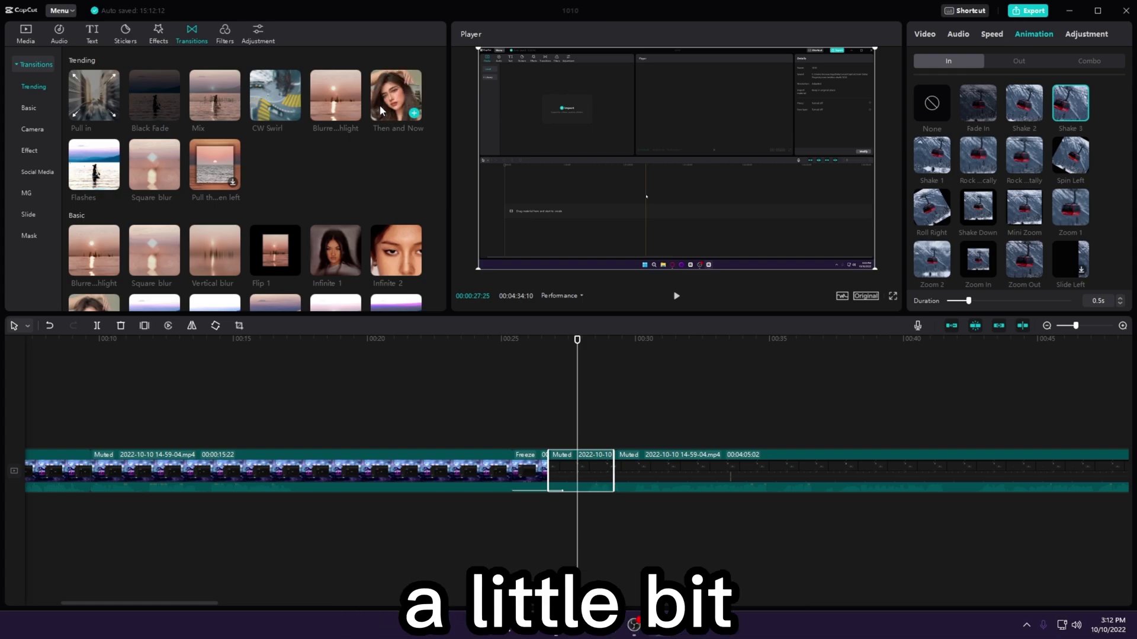
pyautogui.click(537, 402)
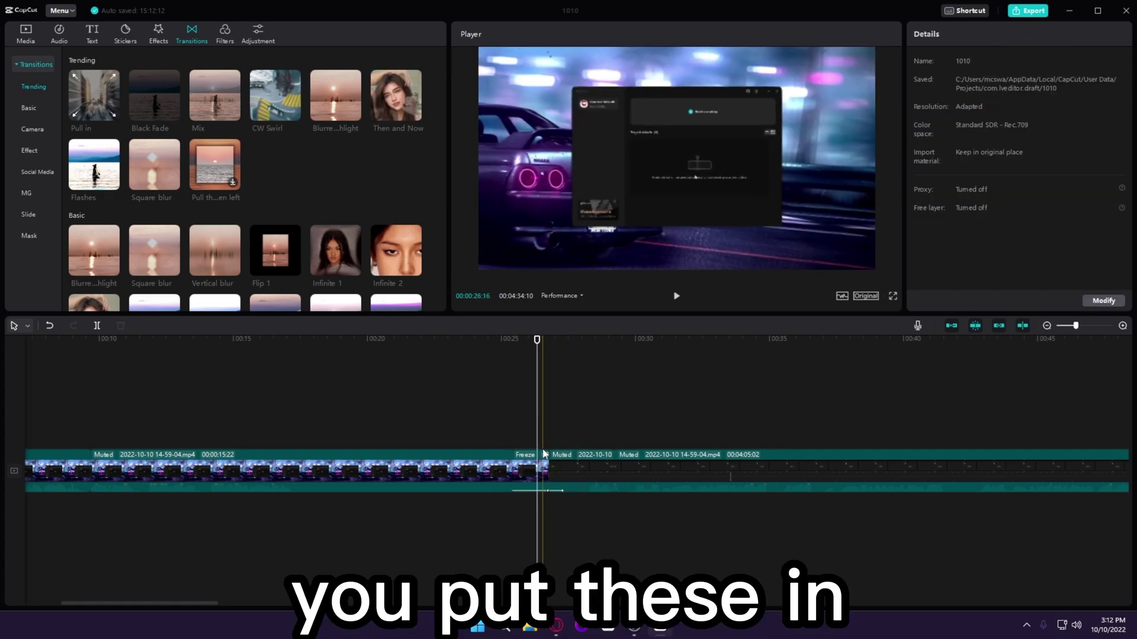
pyautogui.click(524, 468)
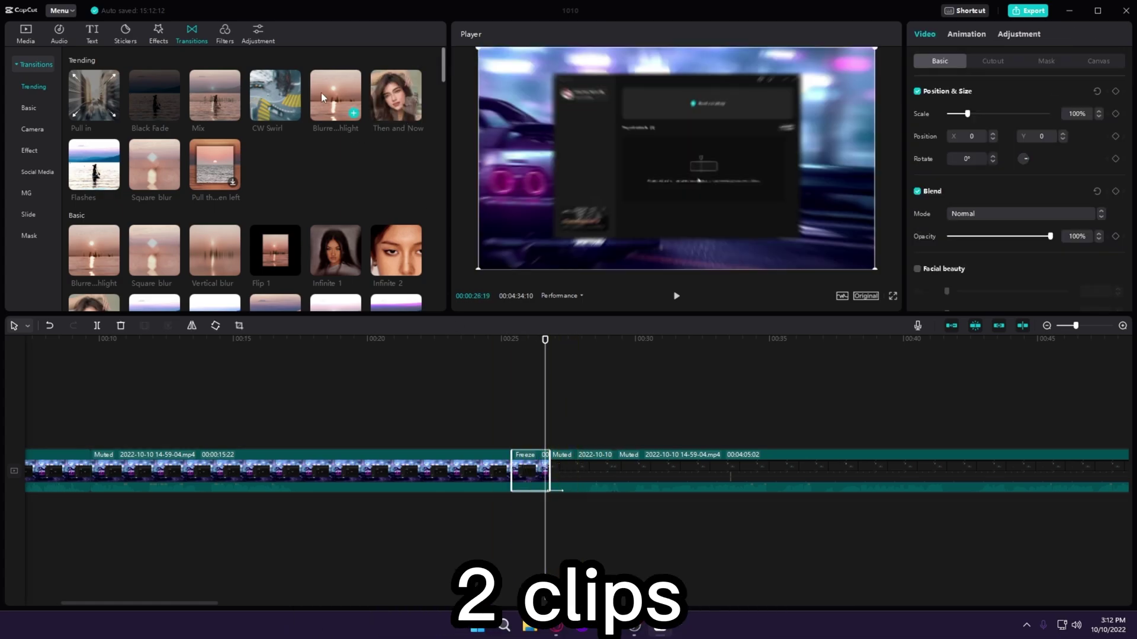
pyautogui.click(413, 113)
pyautogui.click(524, 441)
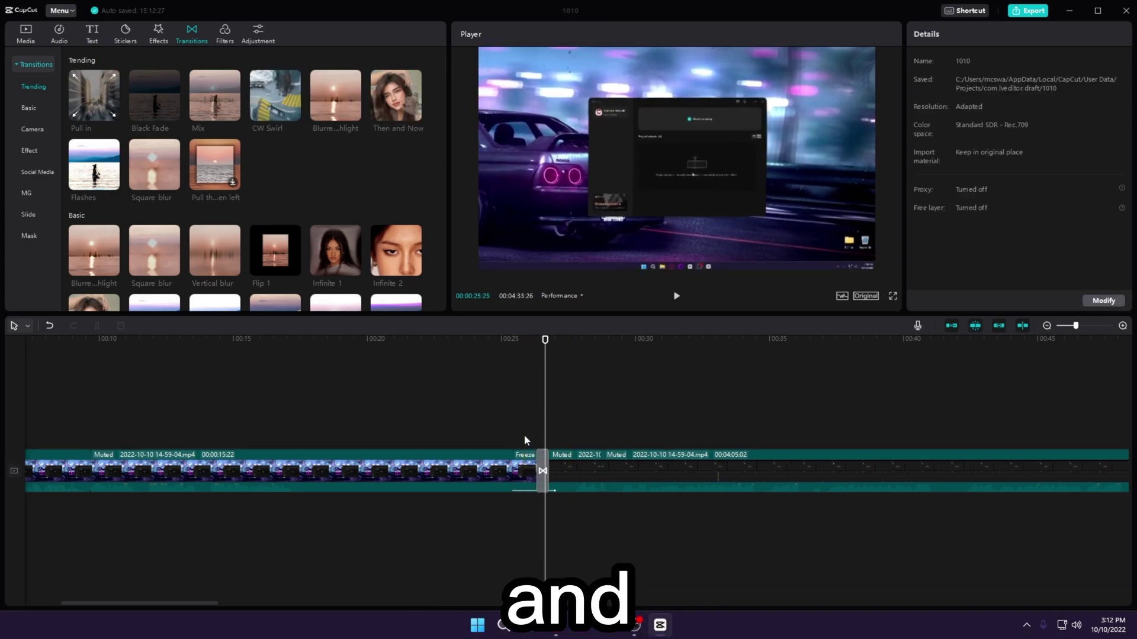
# Play the timeline from just before the join to preview the Then and Now transition
pyautogui.click(530, 469)
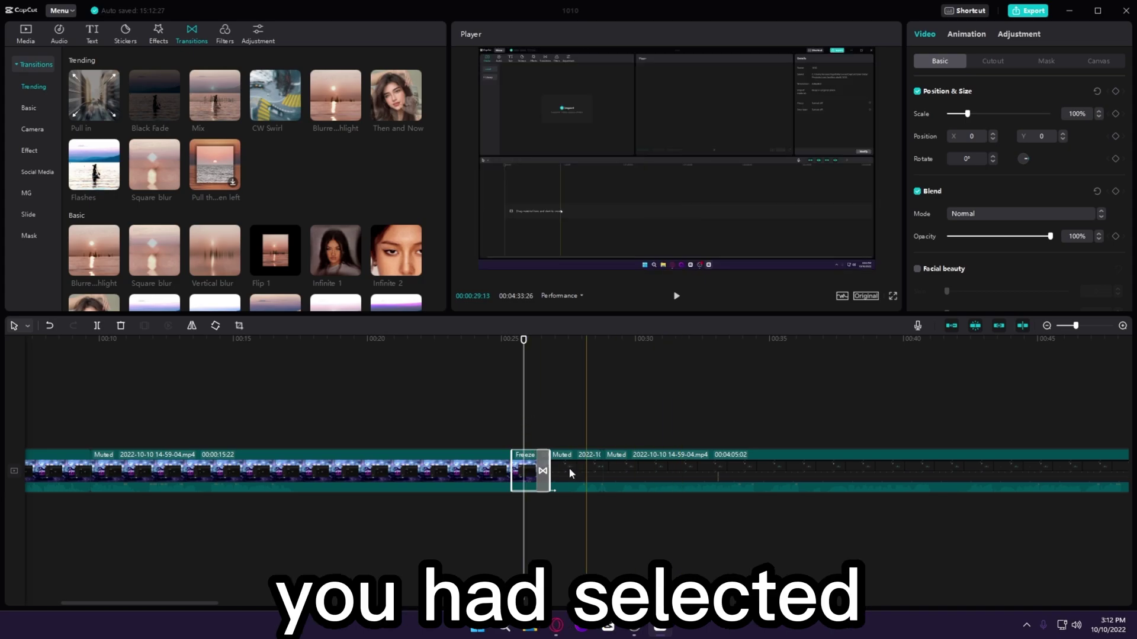
pyautogui.click(516, 418)
pyautogui.click(496, 424)
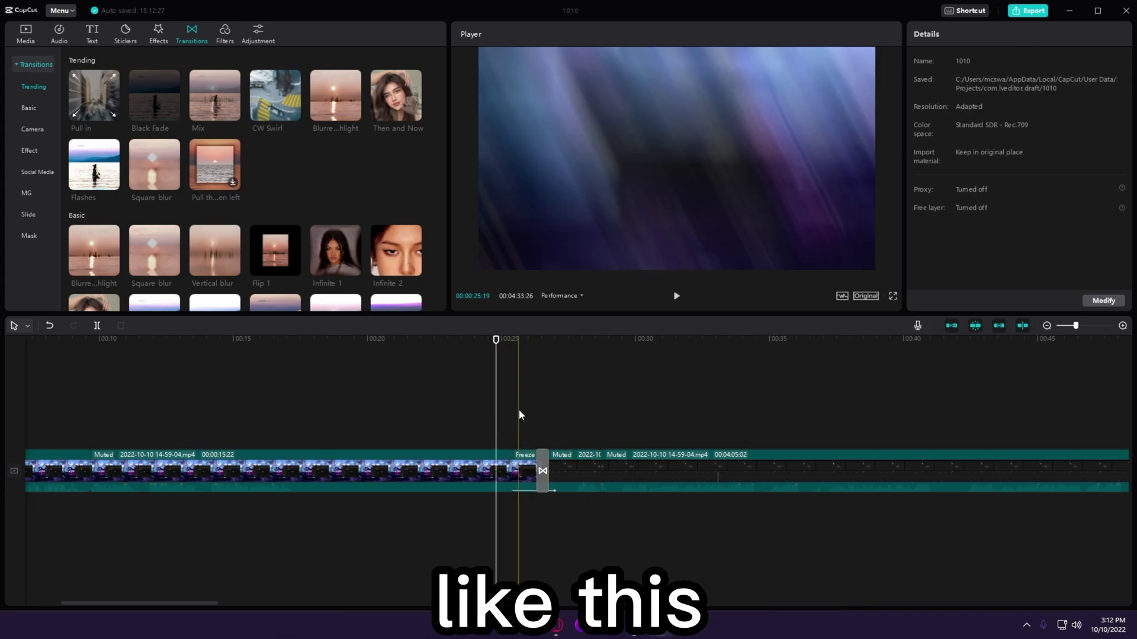
pyautogui.press('space')
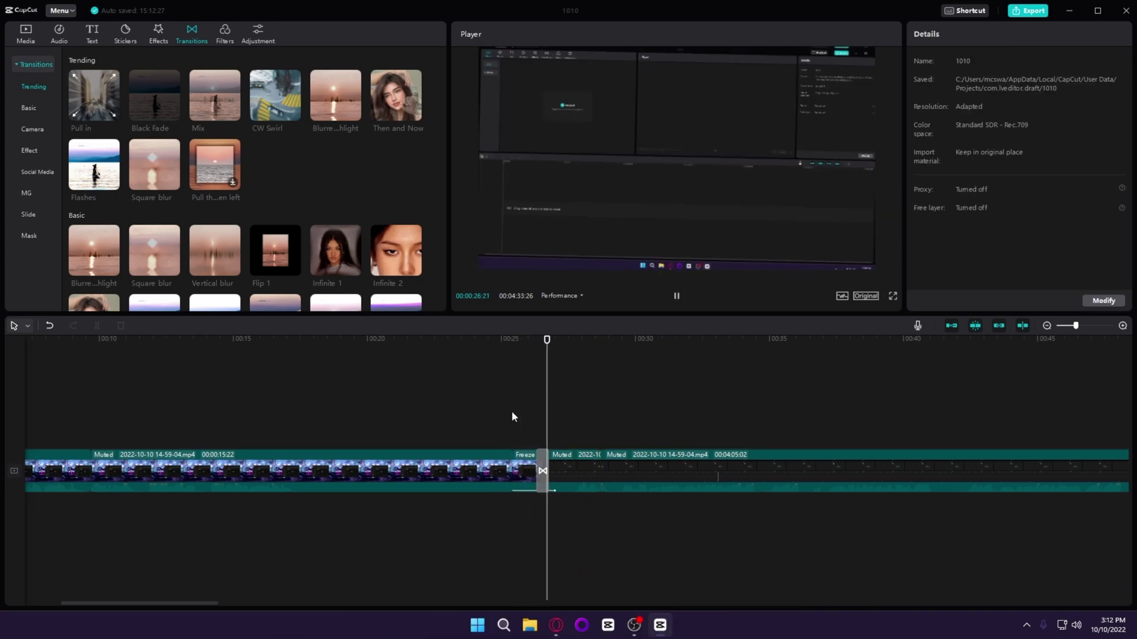
pyautogui.click(535, 416)
pyautogui.press('space')
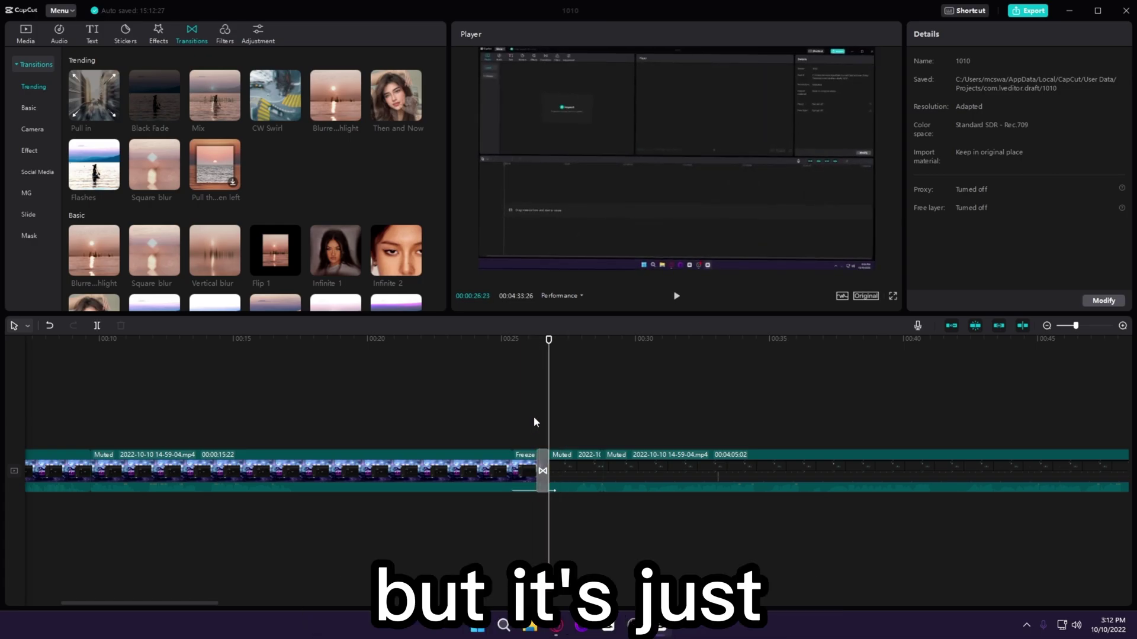
# Set the next clip's In animation to None and replay the join
pyautogui.click(534, 421)
pyautogui.click(543, 471)
pyautogui.click(569, 471)
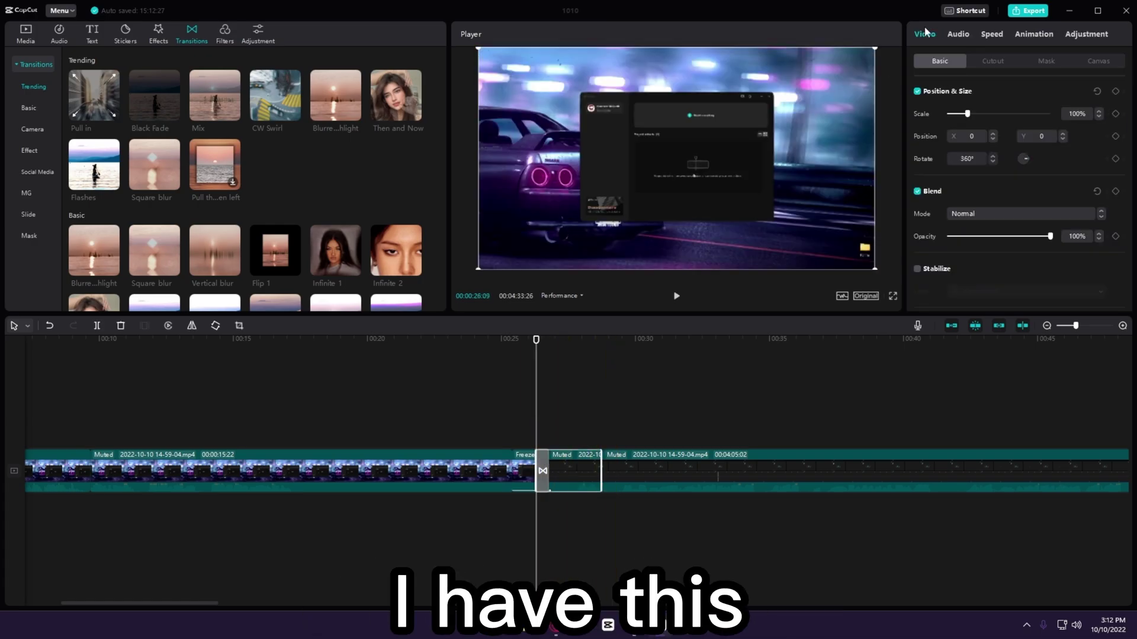
pyautogui.click(1032, 34)
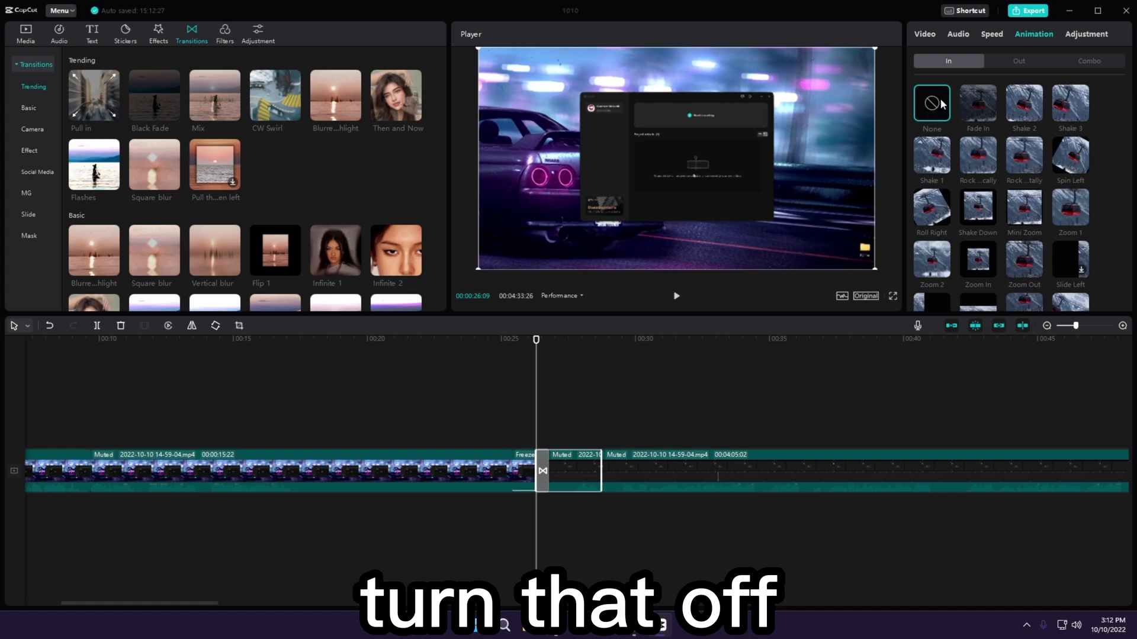
pyautogui.click(520, 414)
pyautogui.press('space')
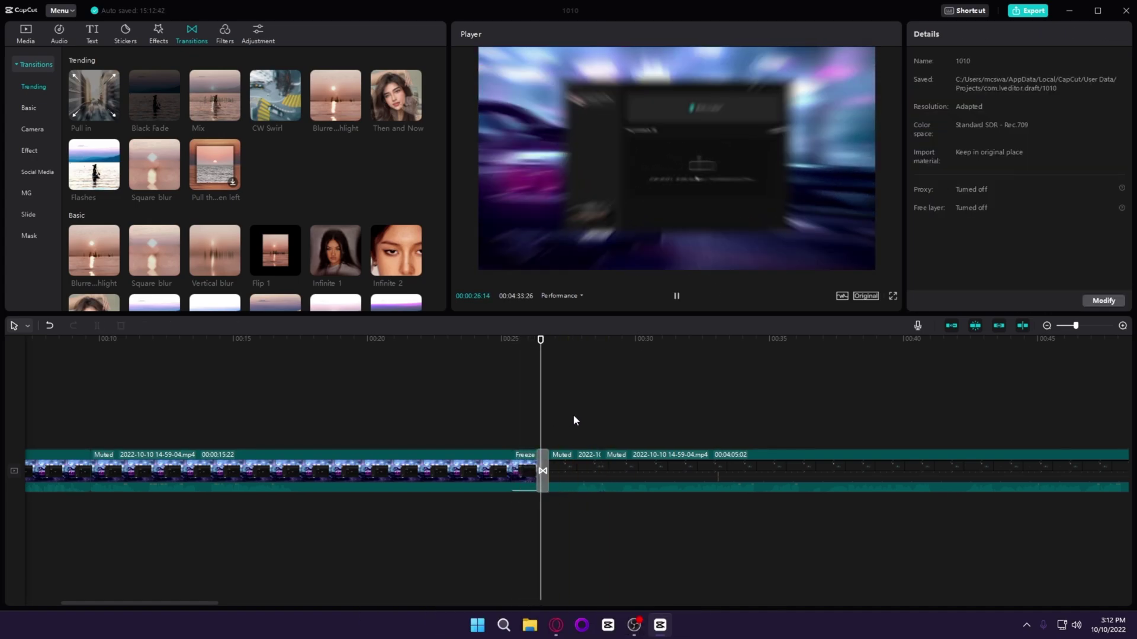
pyautogui.press('space')
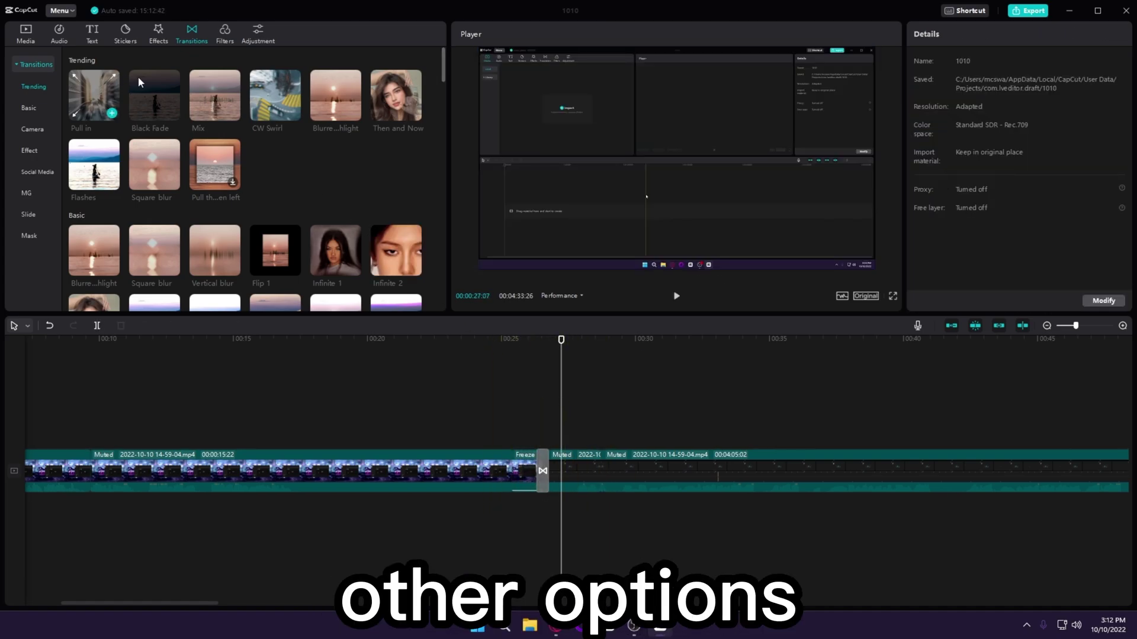
# Browse the Basic, Camera and other transition categories
pyautogui.click(32, 108)
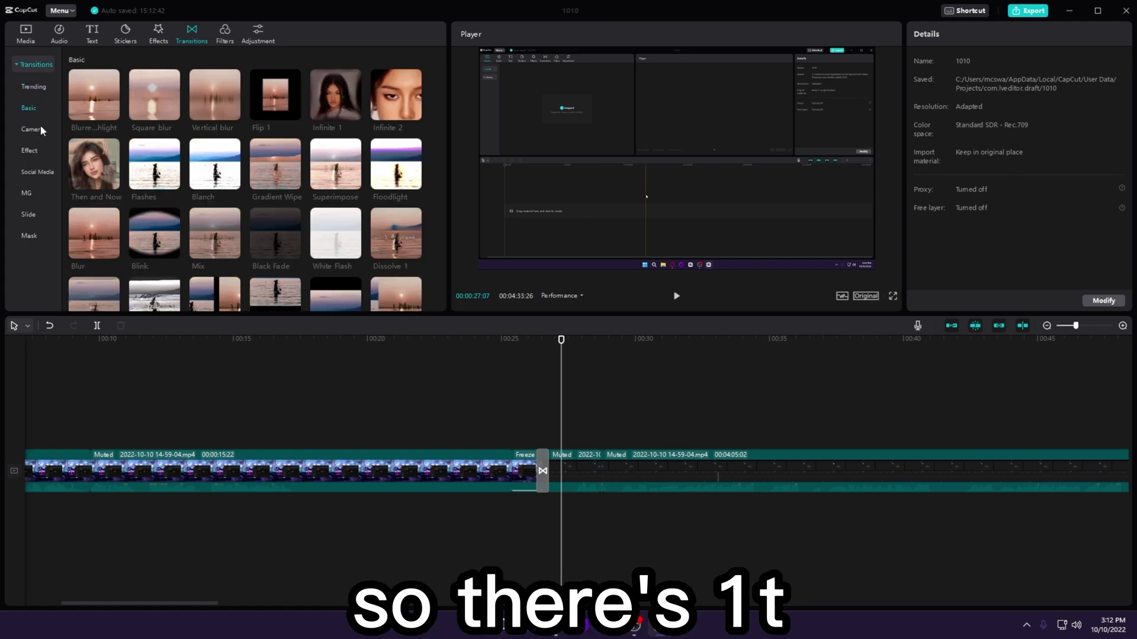
pyautogui.click(34, 129)
pyautogui.click(36, 195)
# Preview the Tan and VHS I filters on the first long clip
pyautogui.click(29, 215)
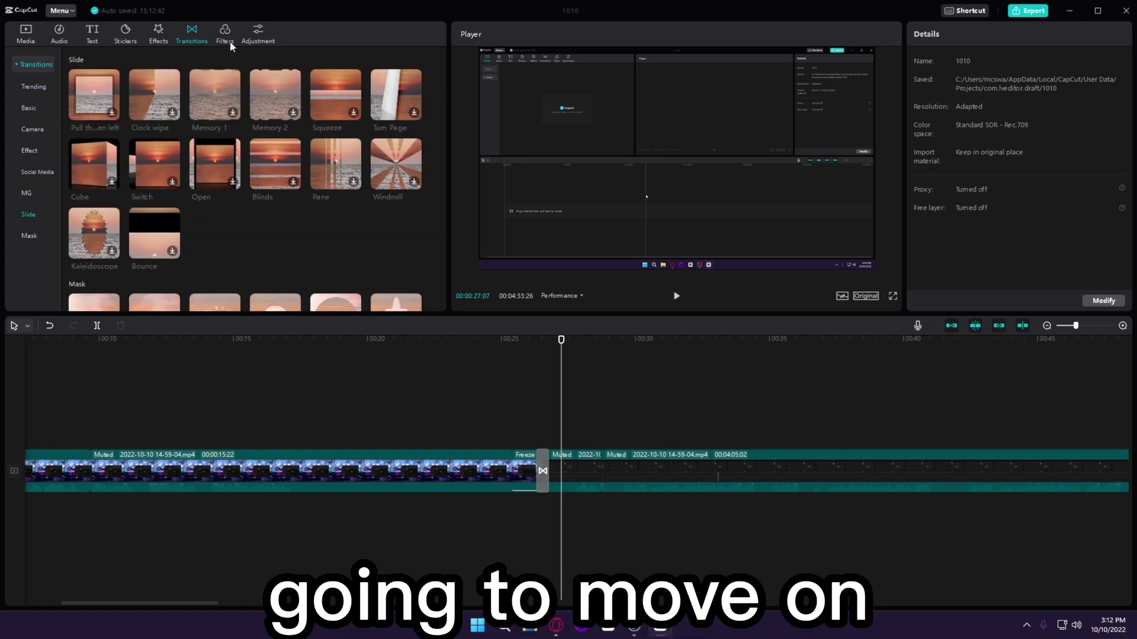
pyautogui.click(230, 43)
pyautogui.click(428, 463)
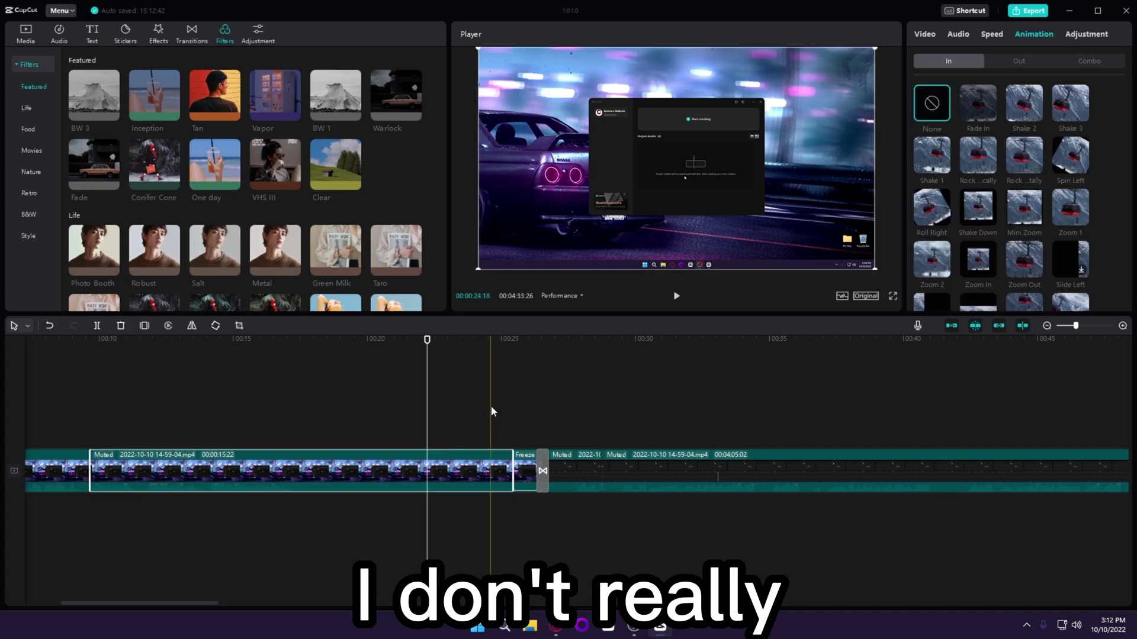
pyautogui.click(212, 95)
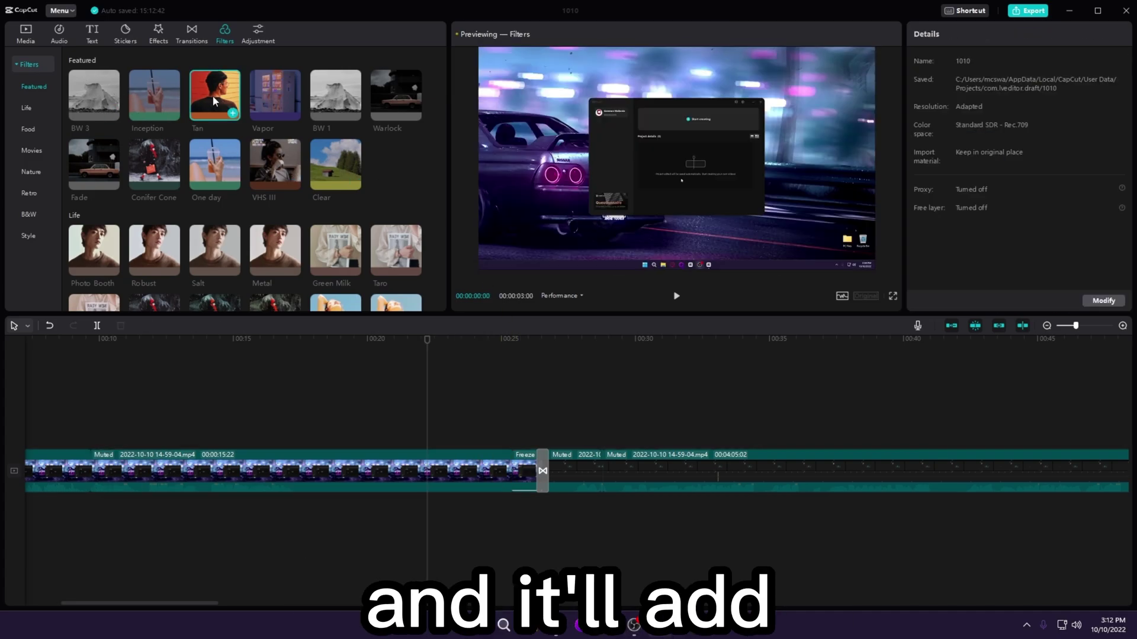
pyautogui.scroll(-15, 299, 191)
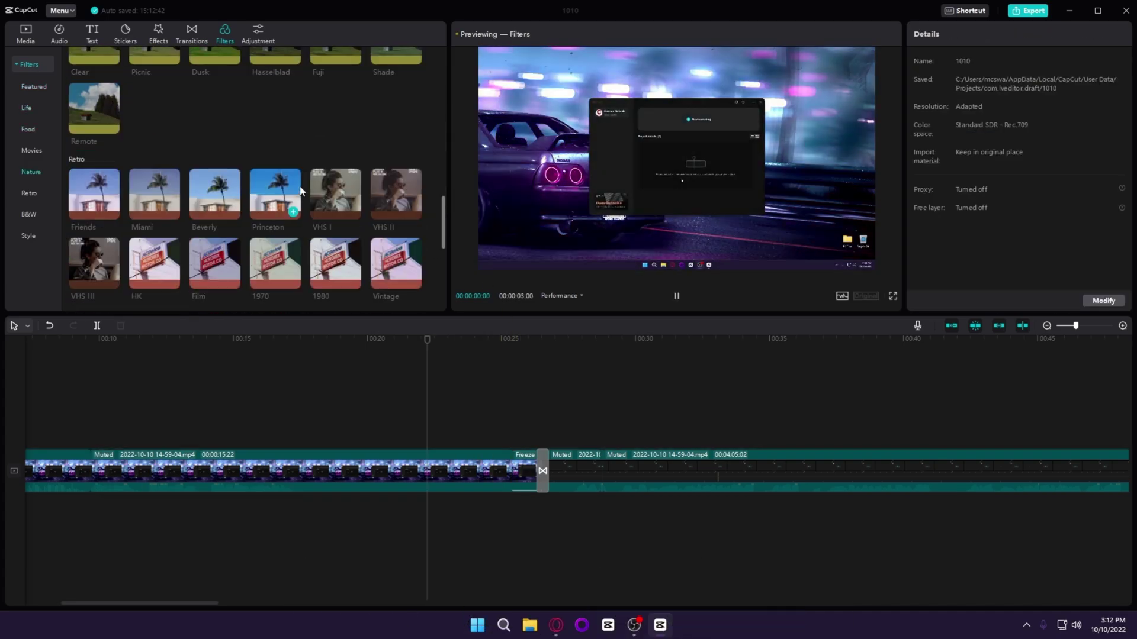
pyautogui.click(340, 184)
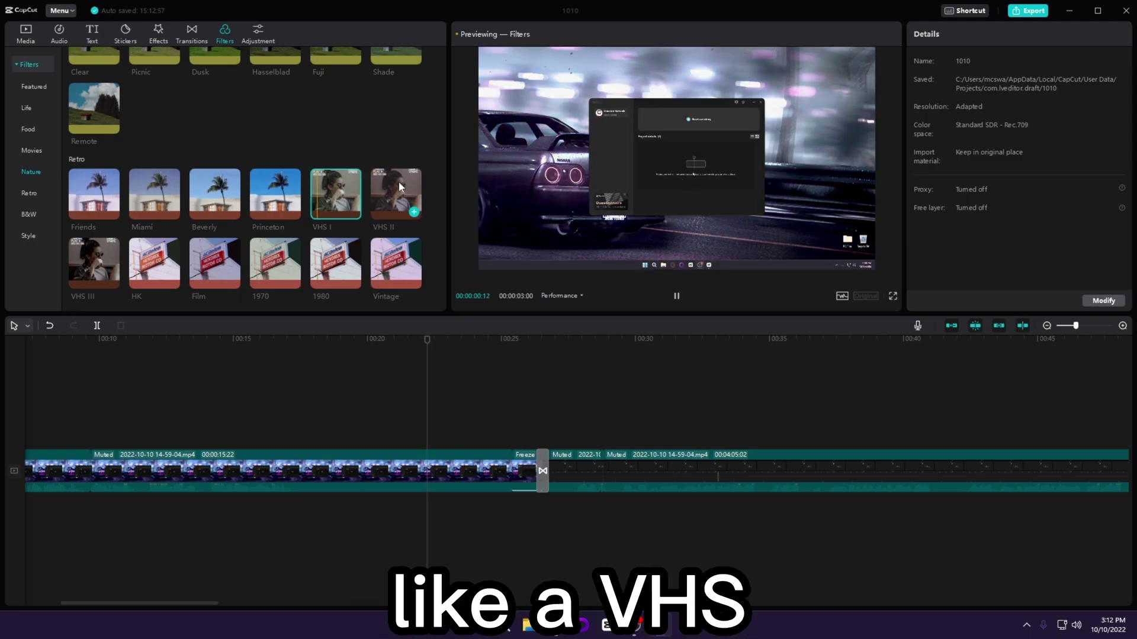
pyautogui.scroll(-5, 400, 188)
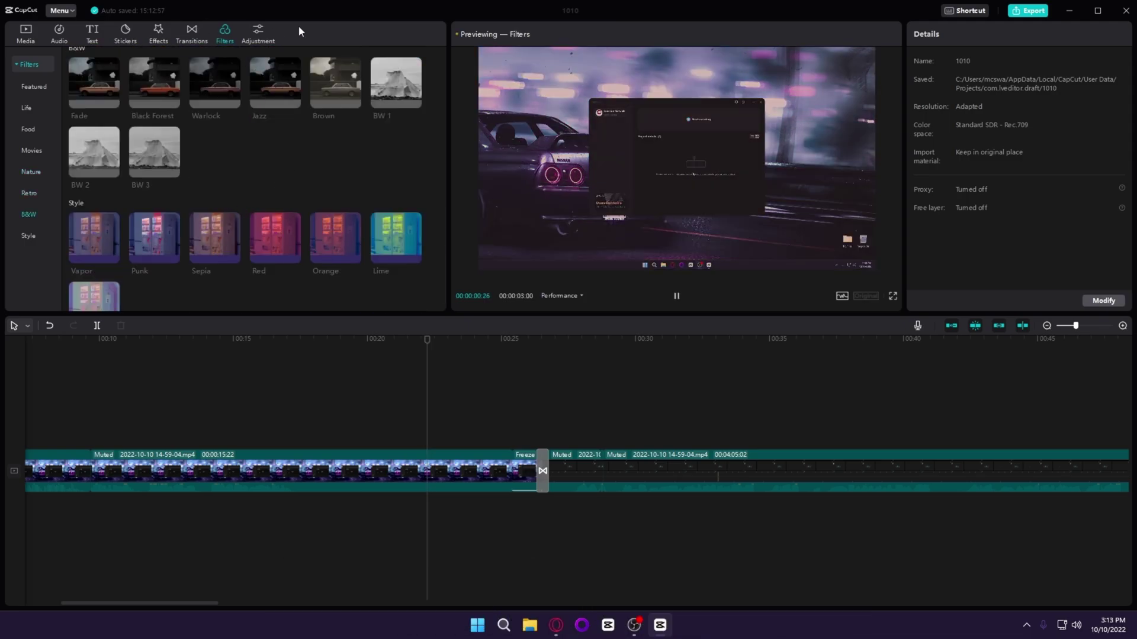
# Check the Adjustment tab's LUT and custom presets, then open the Effects library
pyautogui.click(260, 31)
pyautogui.click(34, 110)
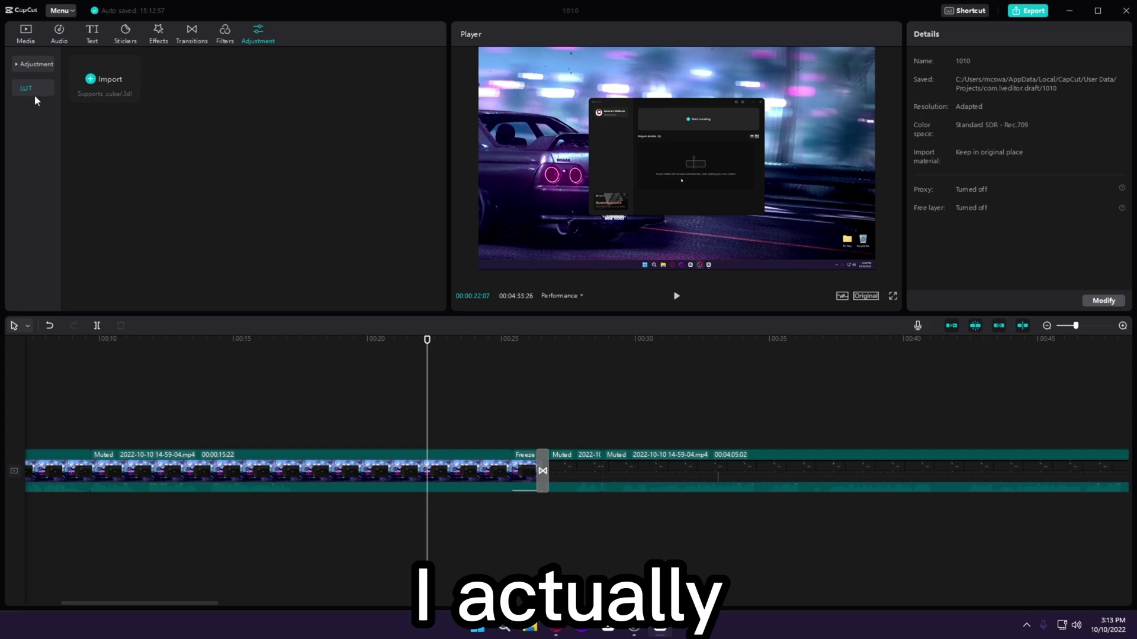
pyautogui.click(31, 86)
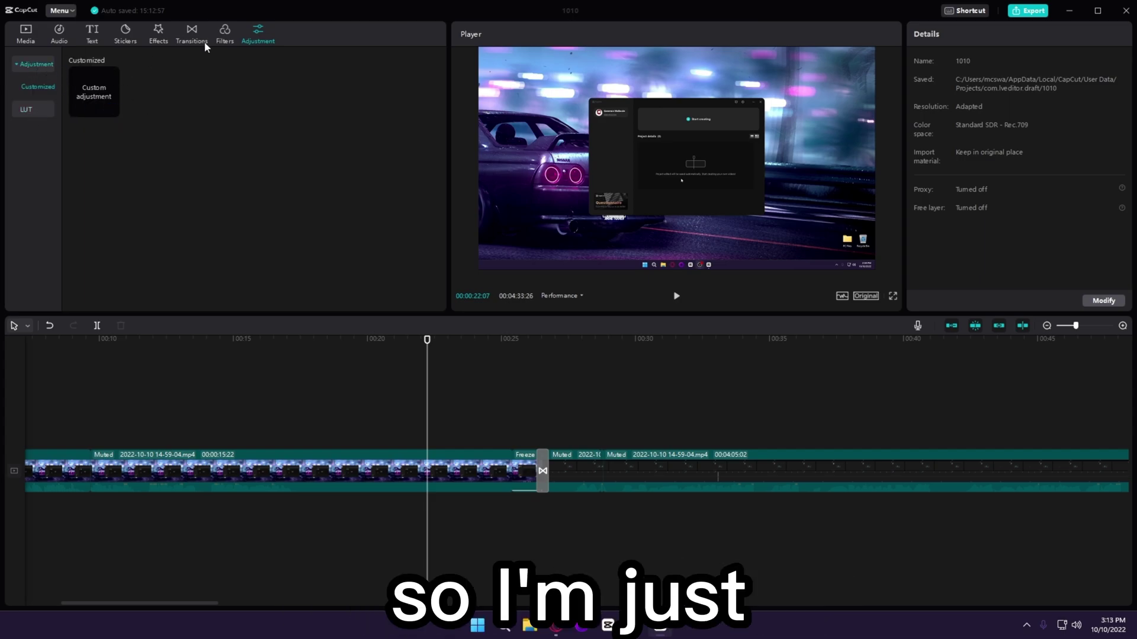
pyautogui.click(158, 39)
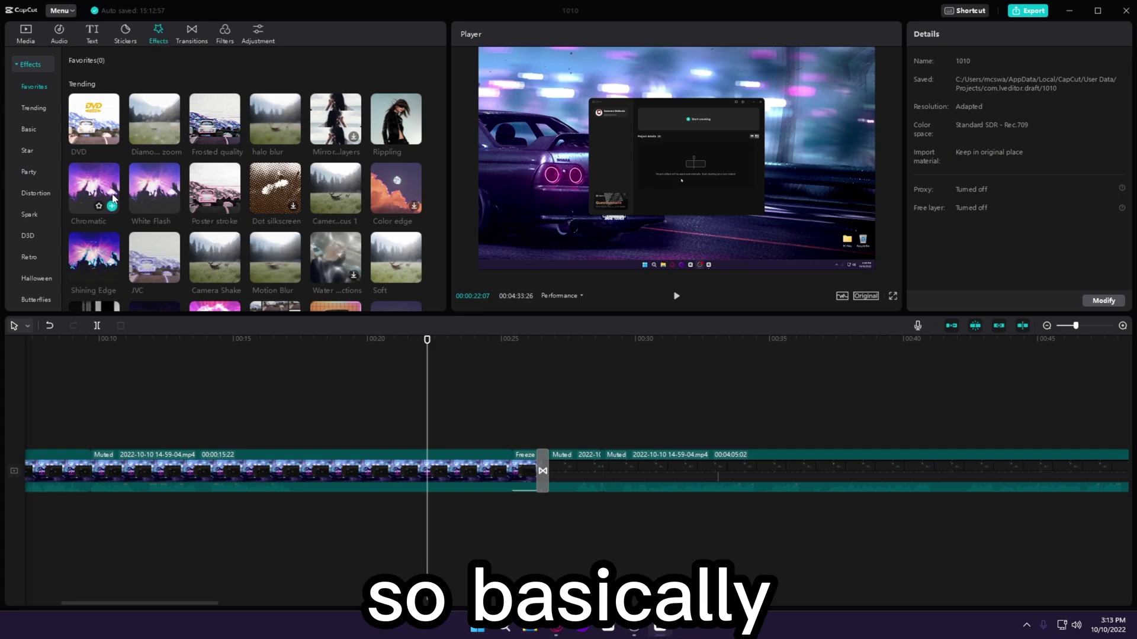
pyautogui.scroll(-5, 236, 178)
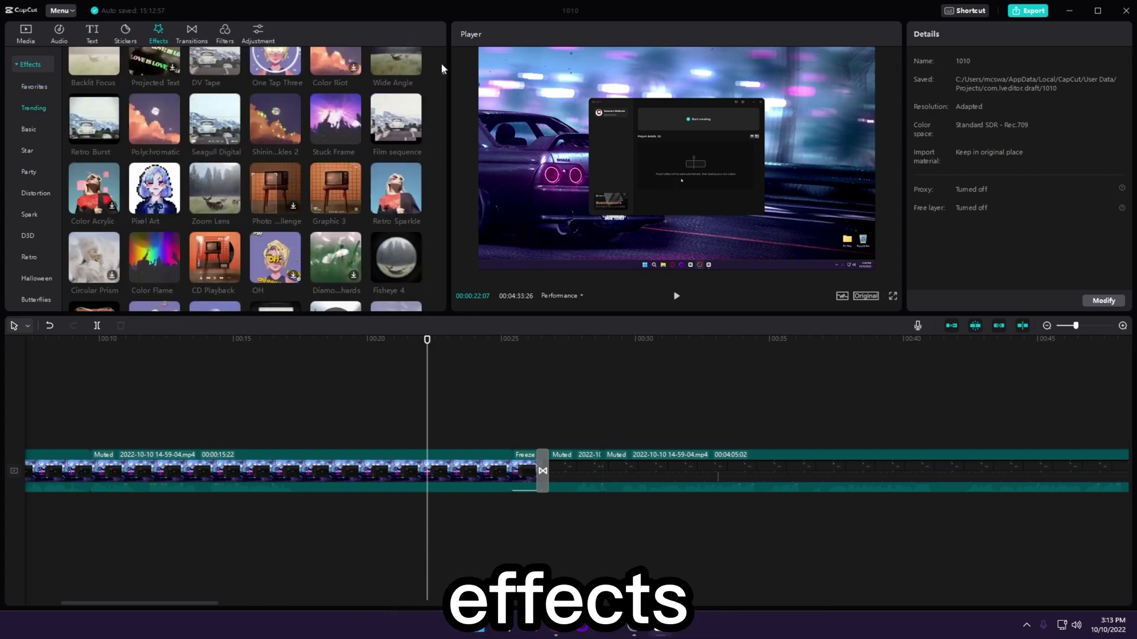
pyautogui.moveTo(443, 72); pyautogui.dragTo(439, 38)
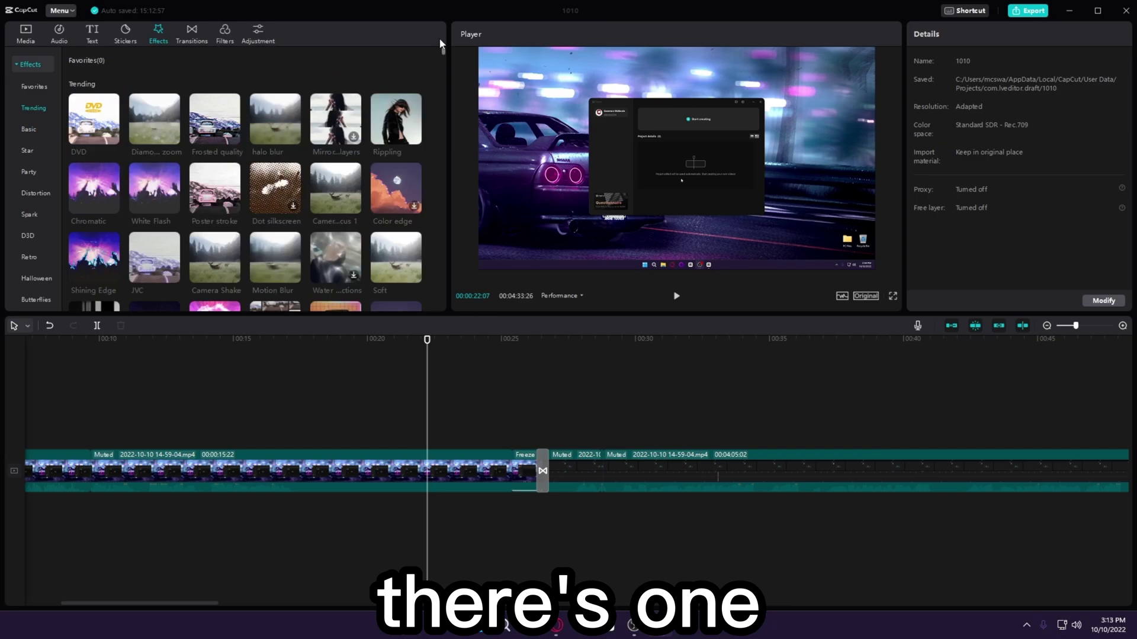
pyautogui.click(112, 137)
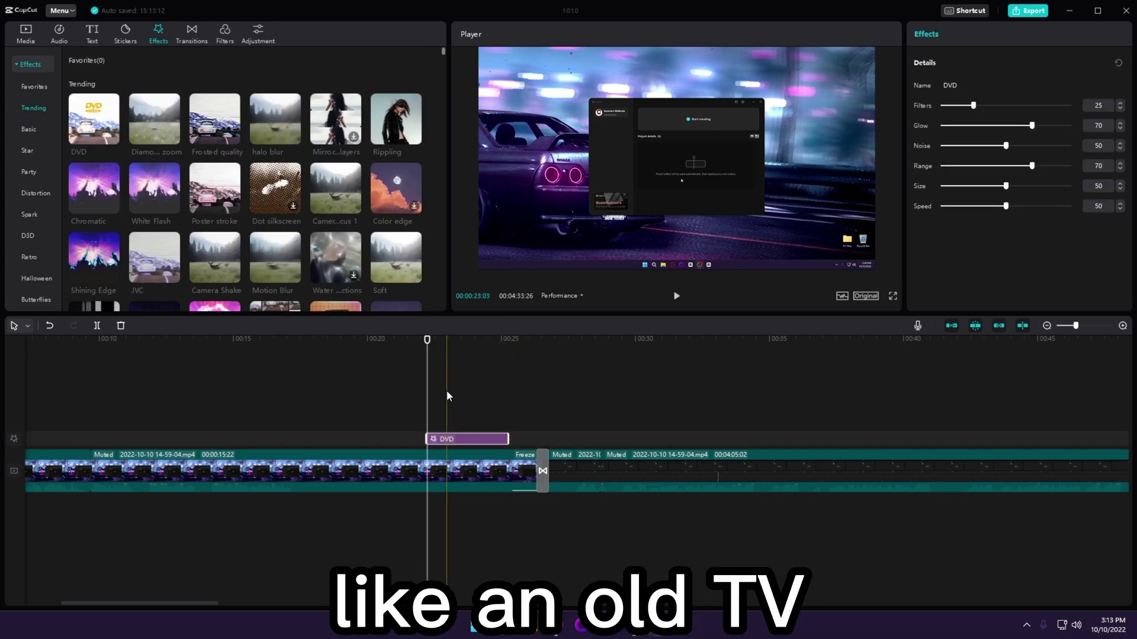
pyautogui.click(449, 422)
pyautogui.press('space')
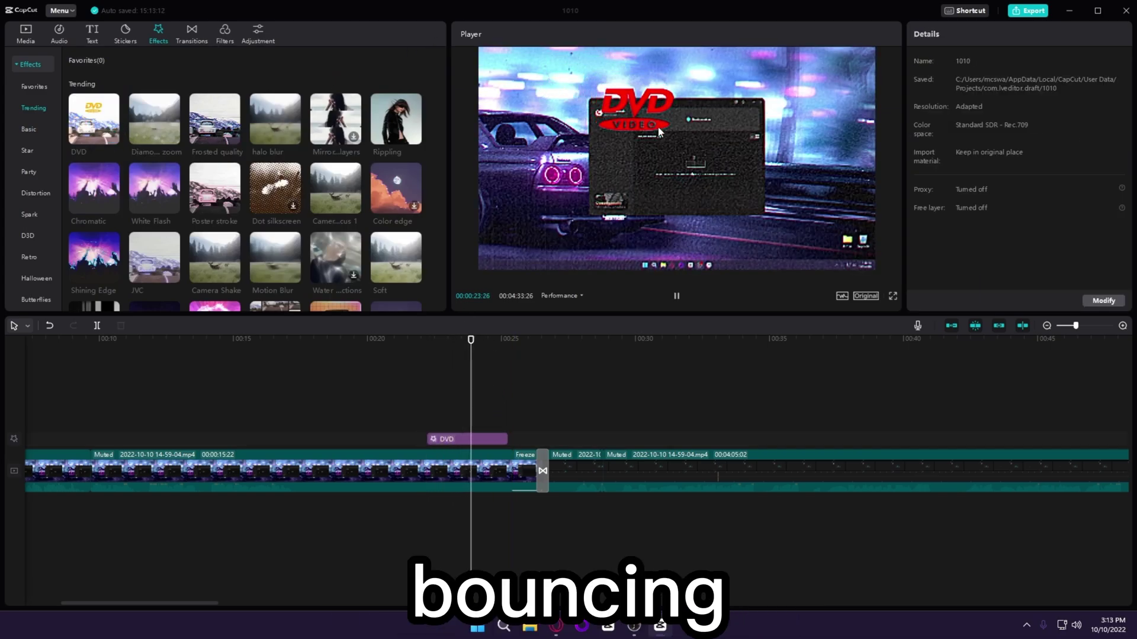
pyautogui.hotkey('ctrl', 'z')
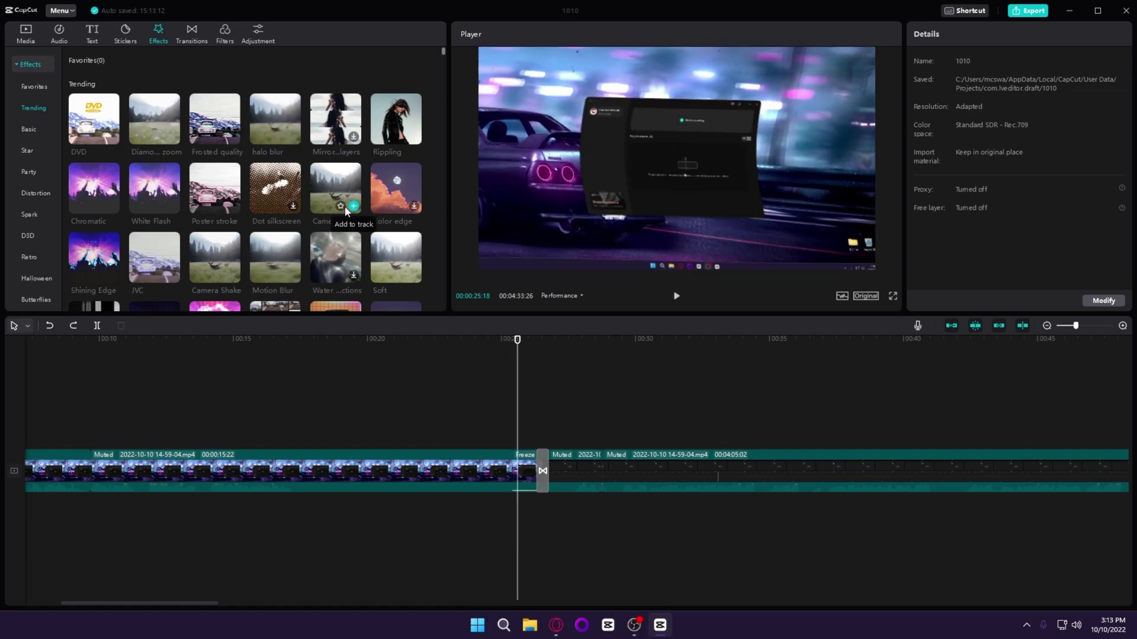
pyautogui.click(111, 138)
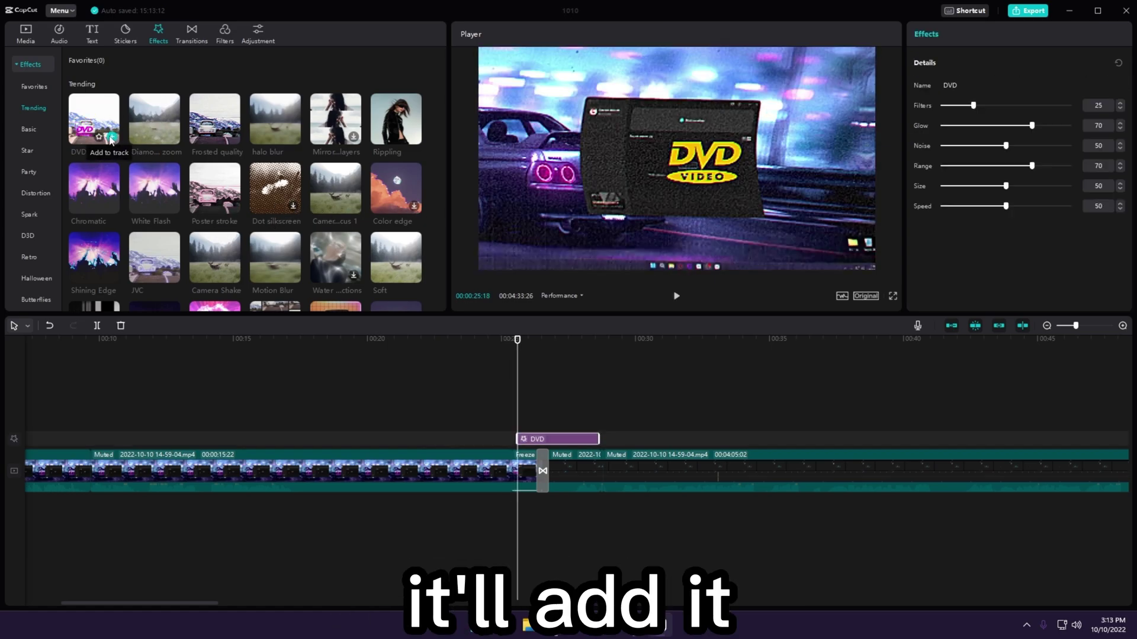
pyautogui.hotkey('ctrl', 'z')
pyautogui.click(93, 118)
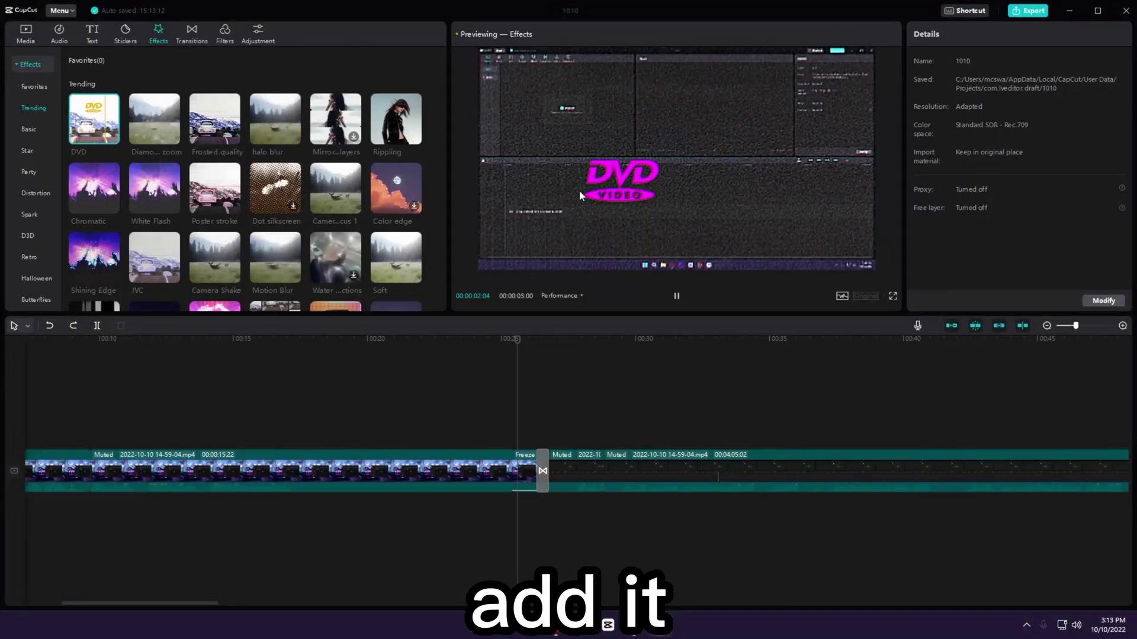
pyautogui.click(112, 138)
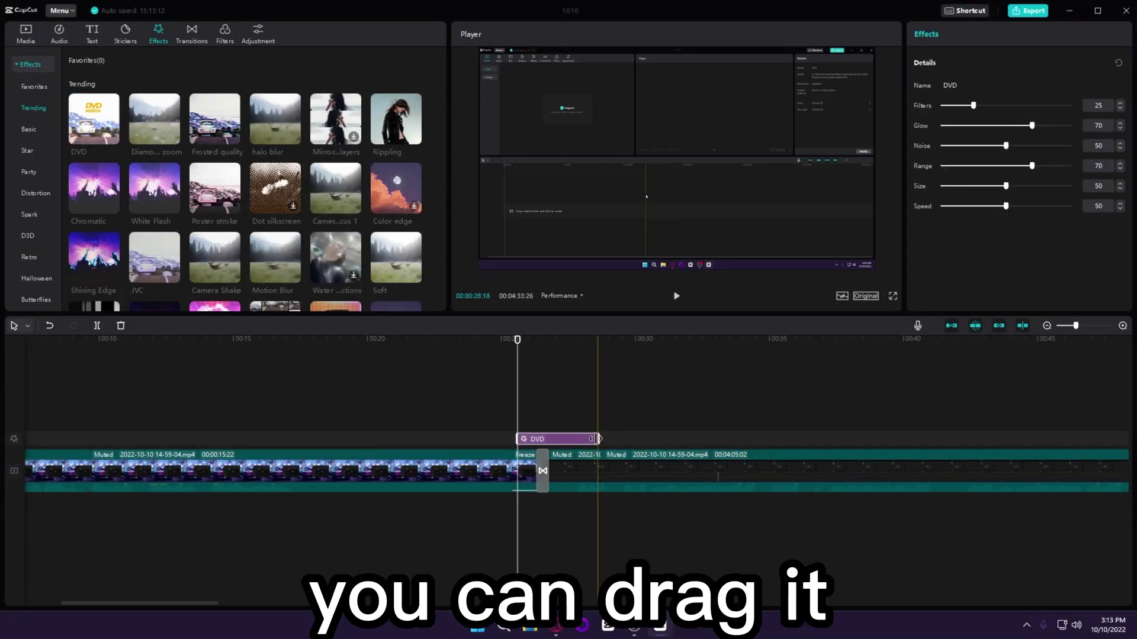
pyautogui.moveTo(599, 439); pyautogui.dragTo(981, 425)
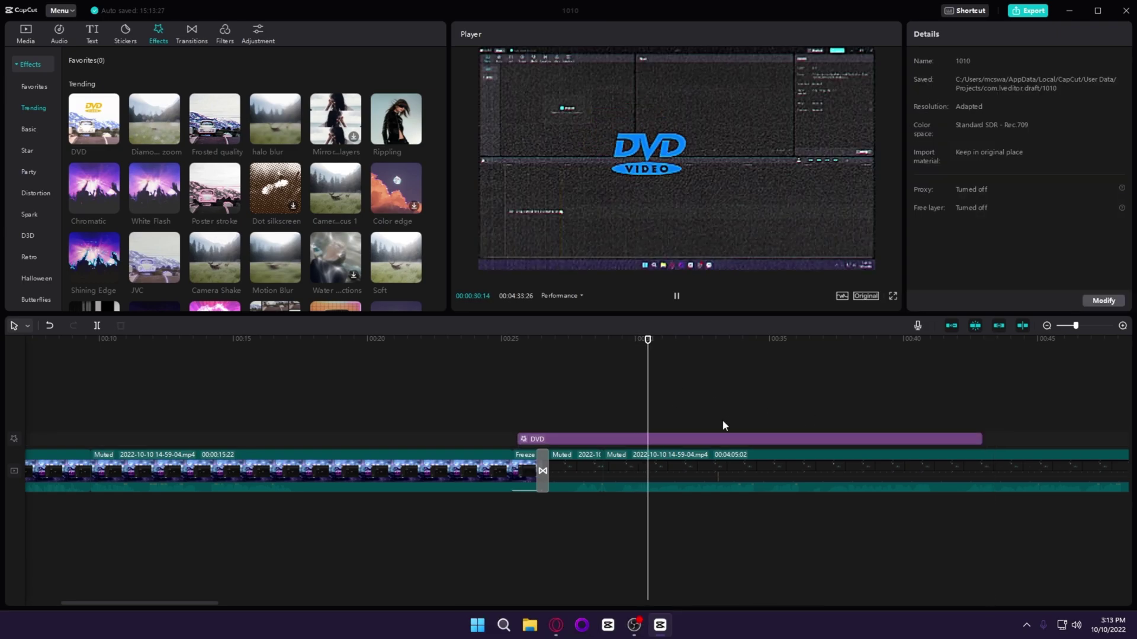
pyautogui.hotkey('ctrl', 'z')
pyautogui.press('Delete')
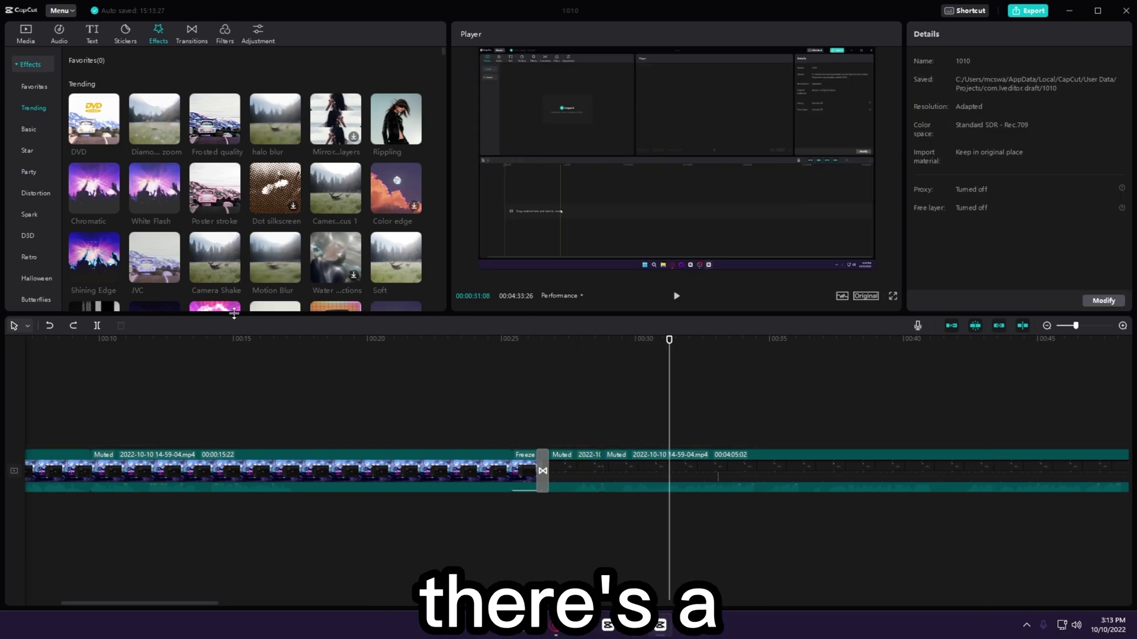
pyautogui.scroll(-8, 300, 237)
pyautogui.click(350, 340)
pyautogui.scroll(-5, 203, 182)
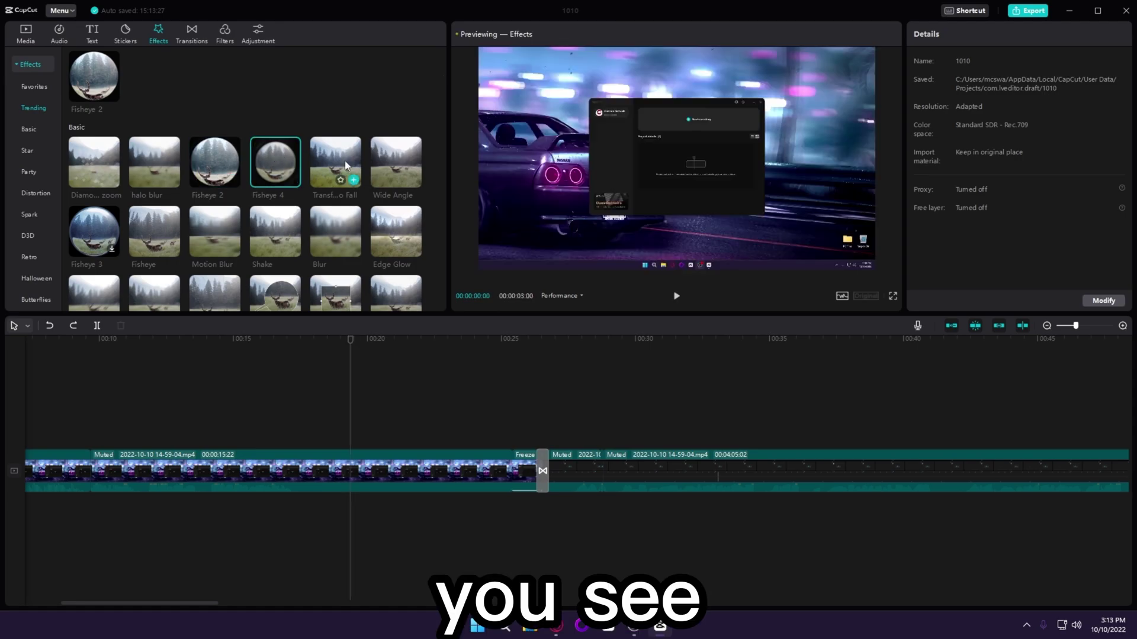
pyautogui.scroll(-5, 287, 196)
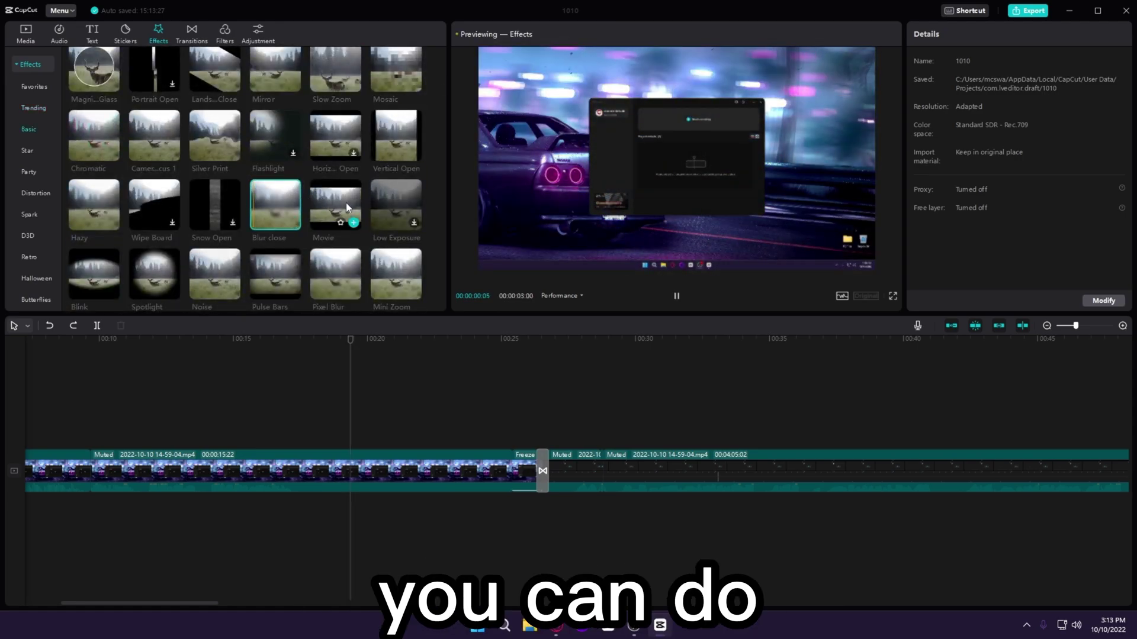
pyautogui.scroll(-2, 333, 172)
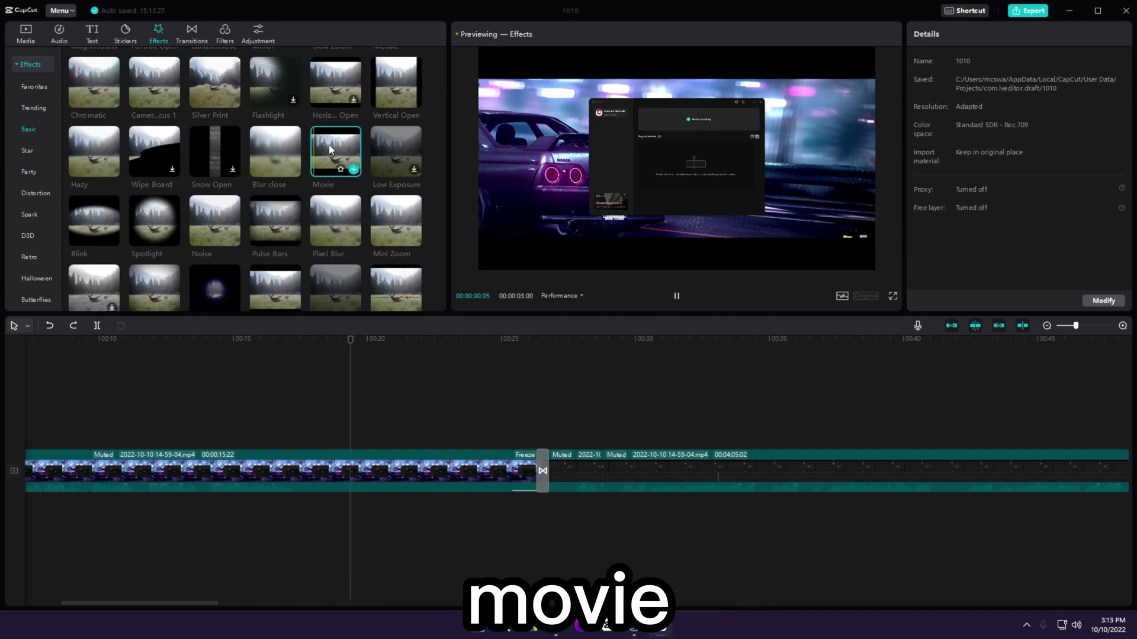
pyautogui.scroll(-5, 331, 172)
pyautogui.scroll(-3, 326, 174)
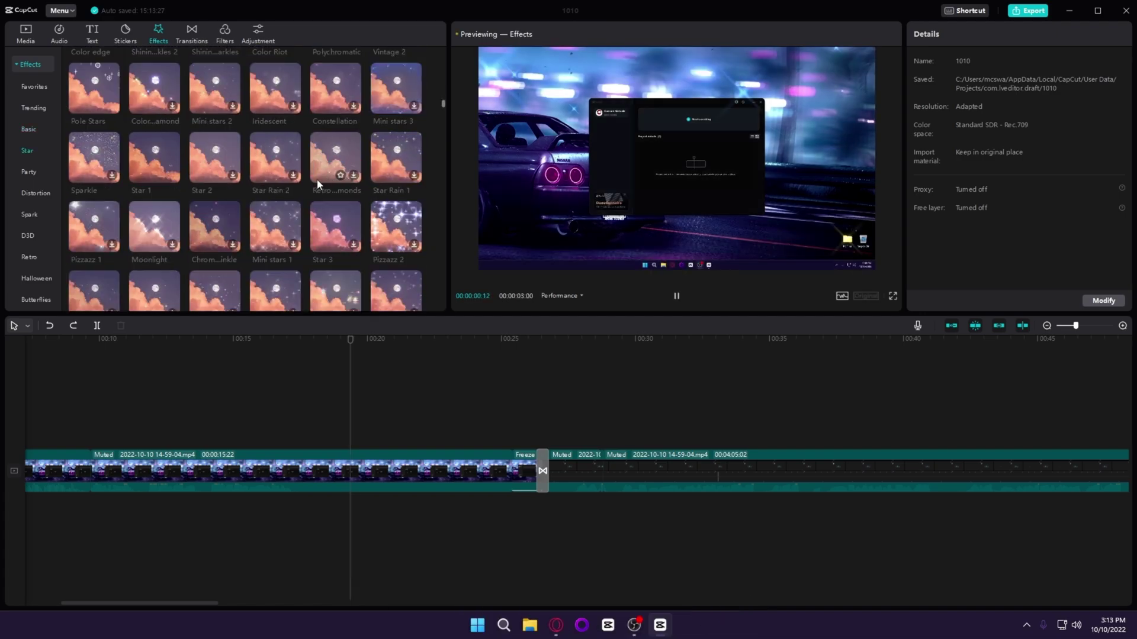
# Browse the Mood sticker category, previewing the FOLLOW, NO and OK stickers
pyautogui.click(126, 34)
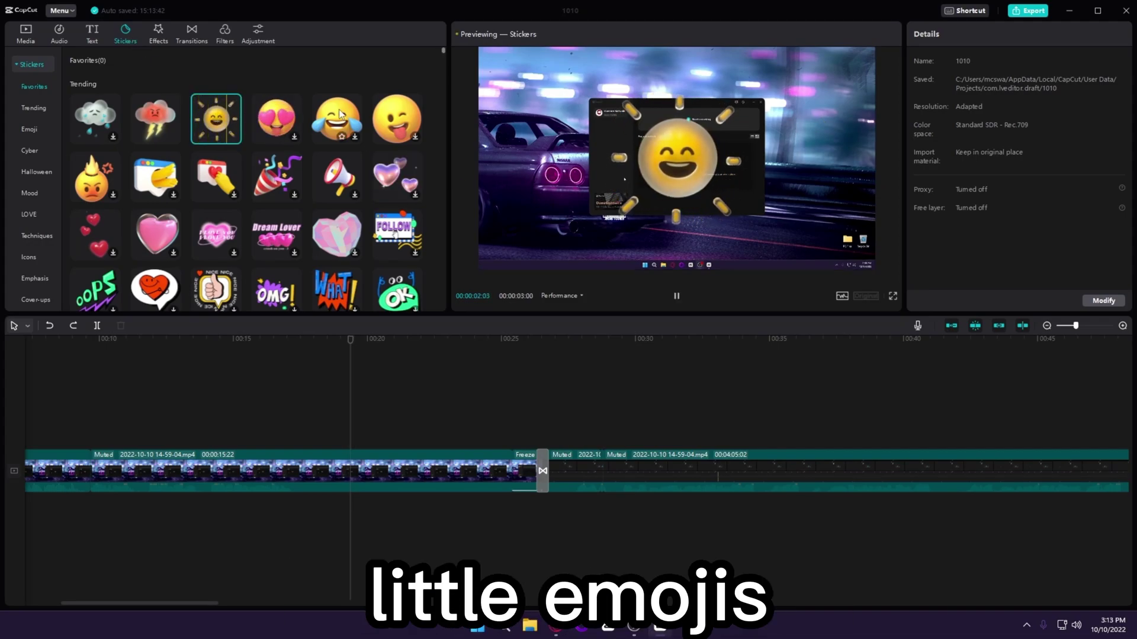
pyautogui.click(24, 195)
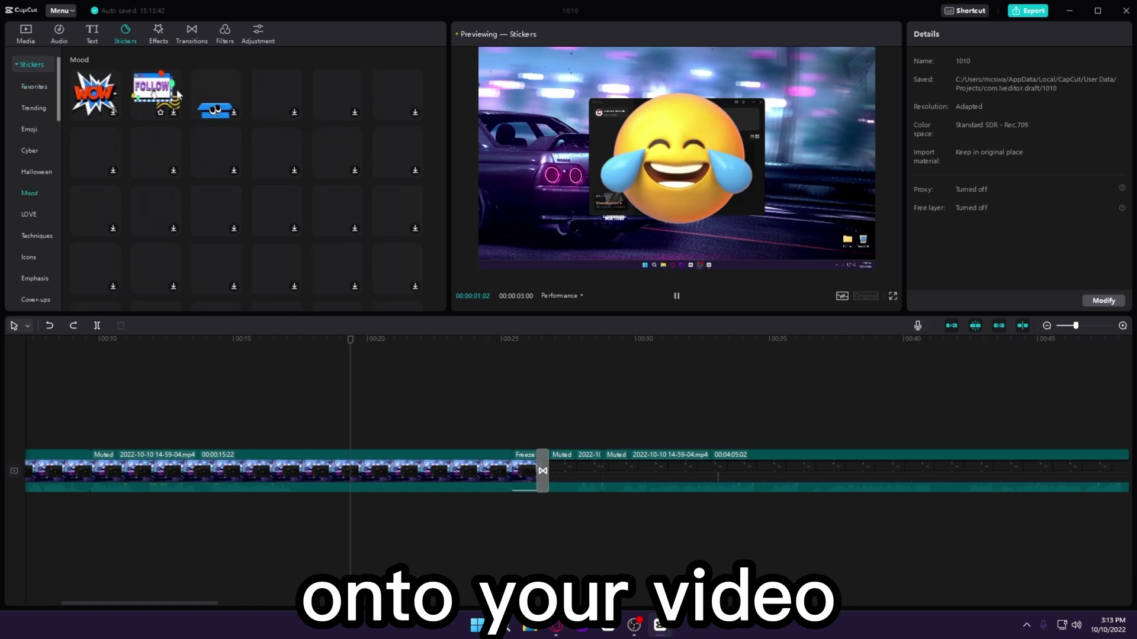
pyautogui.click(168, 93)
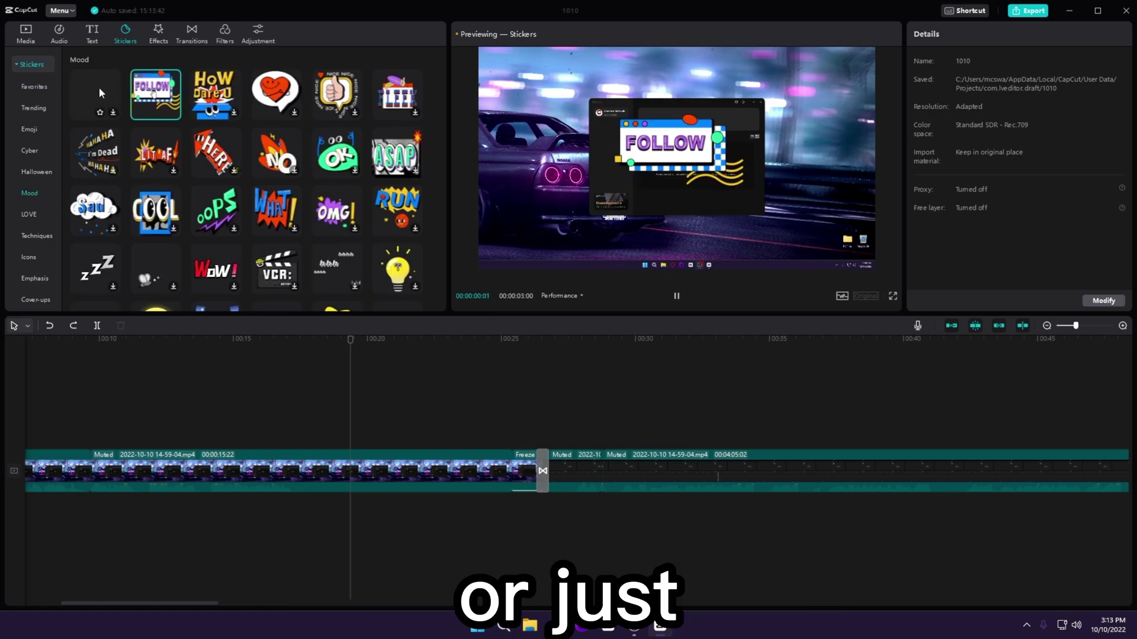
pyautogui.click(275, 149)
pyautogui.click(345, 144)
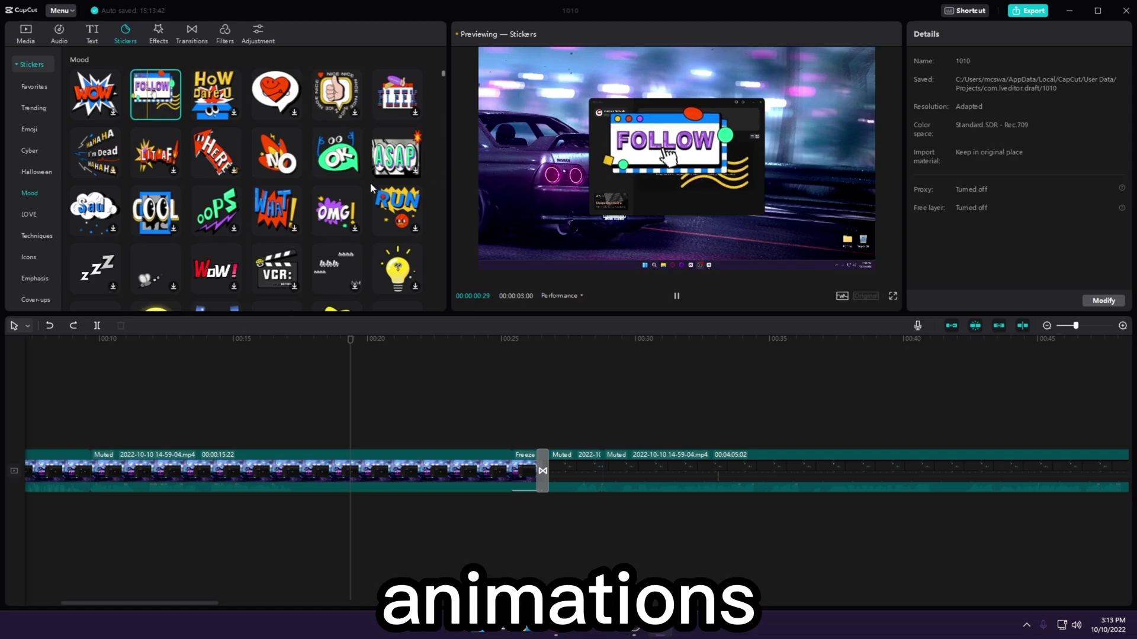
pyautogui.scroll(-15, 237, 201)
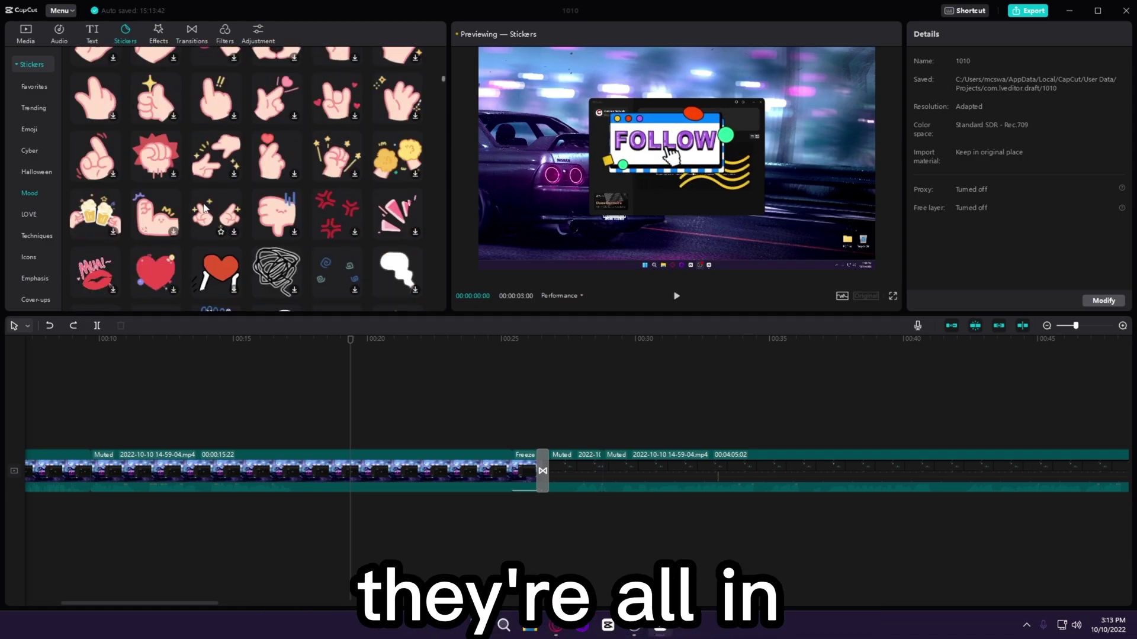
pyautogui.scroll(-15, 204, 207)
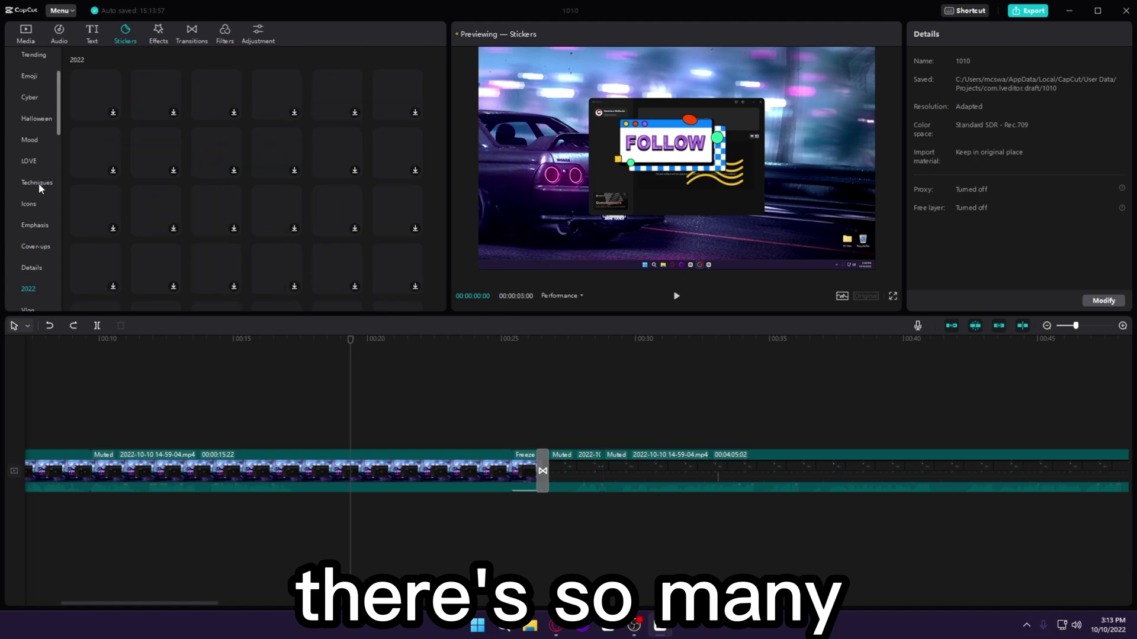
pyautogui.click(125, 33)
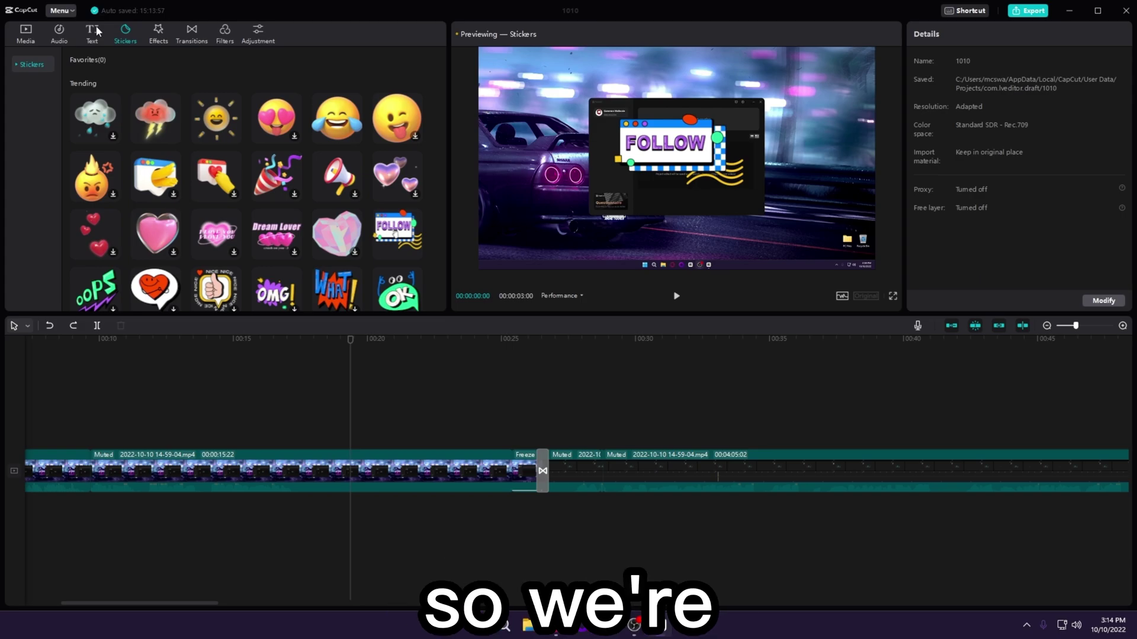
# Add a Default text clip and change its wording to CAMBITy
pyautogui.click(96, 32)
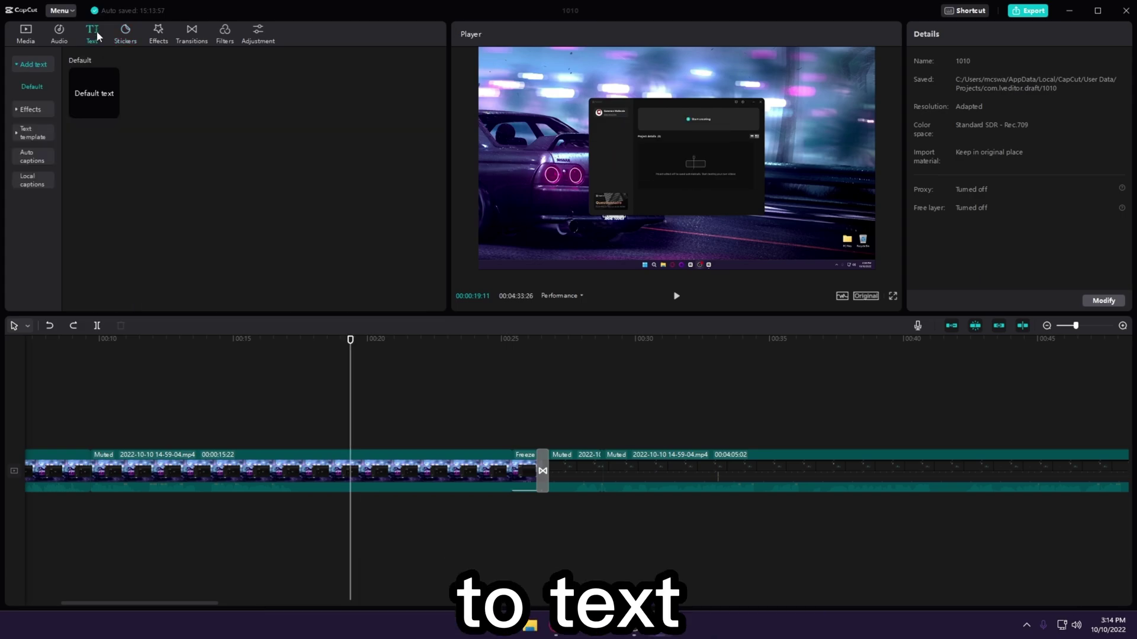
pyautogui.click(112, 111)
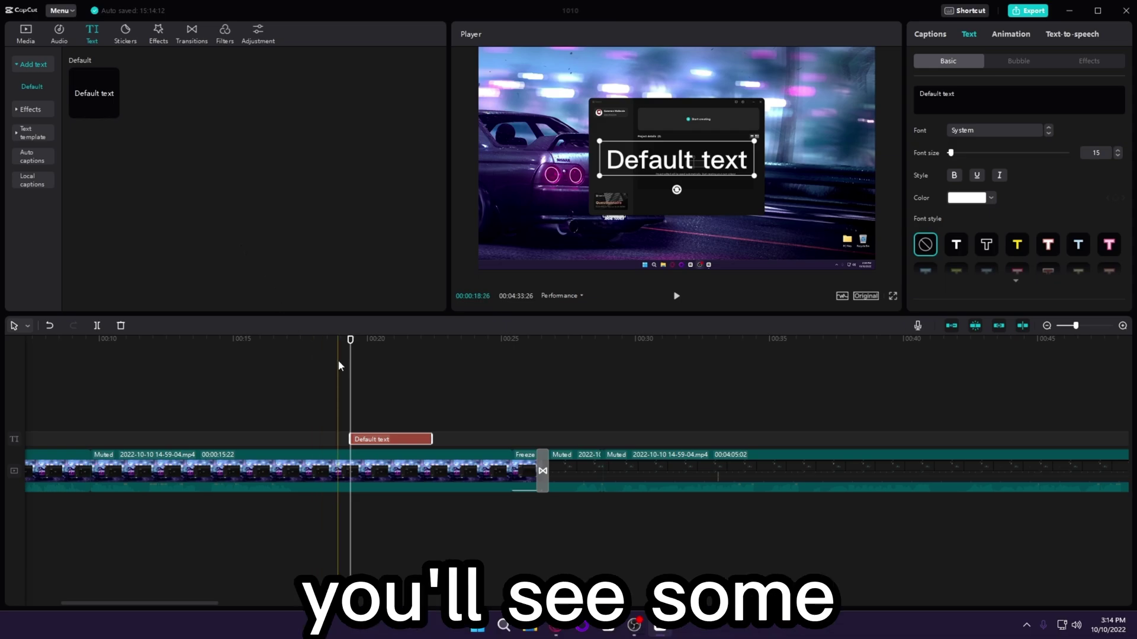
pyautogui.click(379, 383)
pyautogui.click(377, 441)
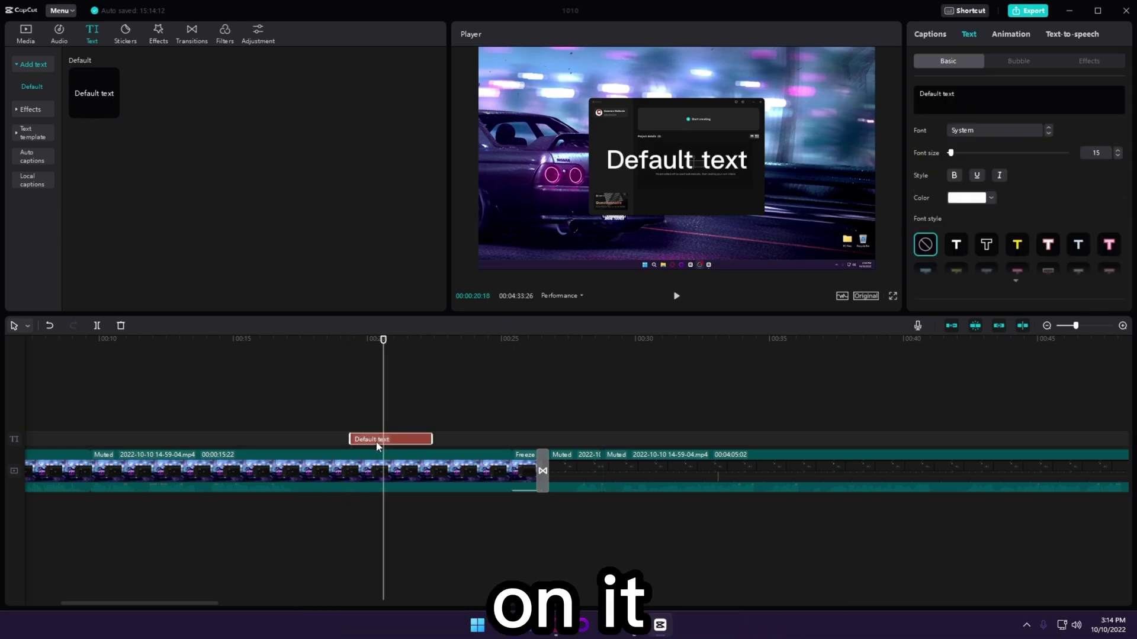
pyautogui.click(954, 94)
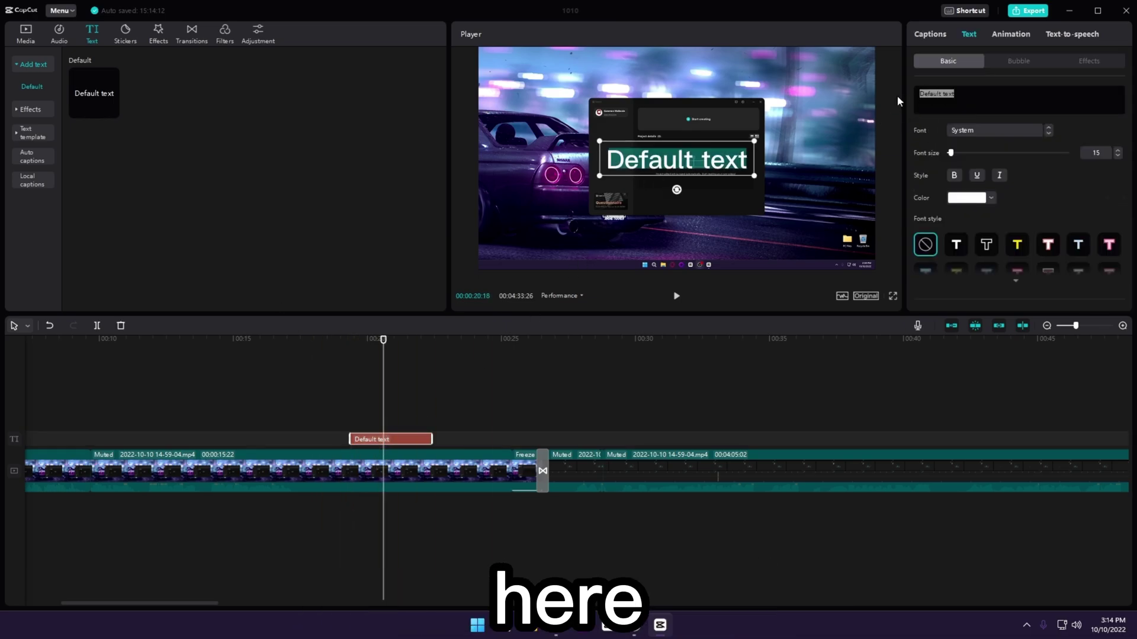
pyautogui.write('CAMBIT')
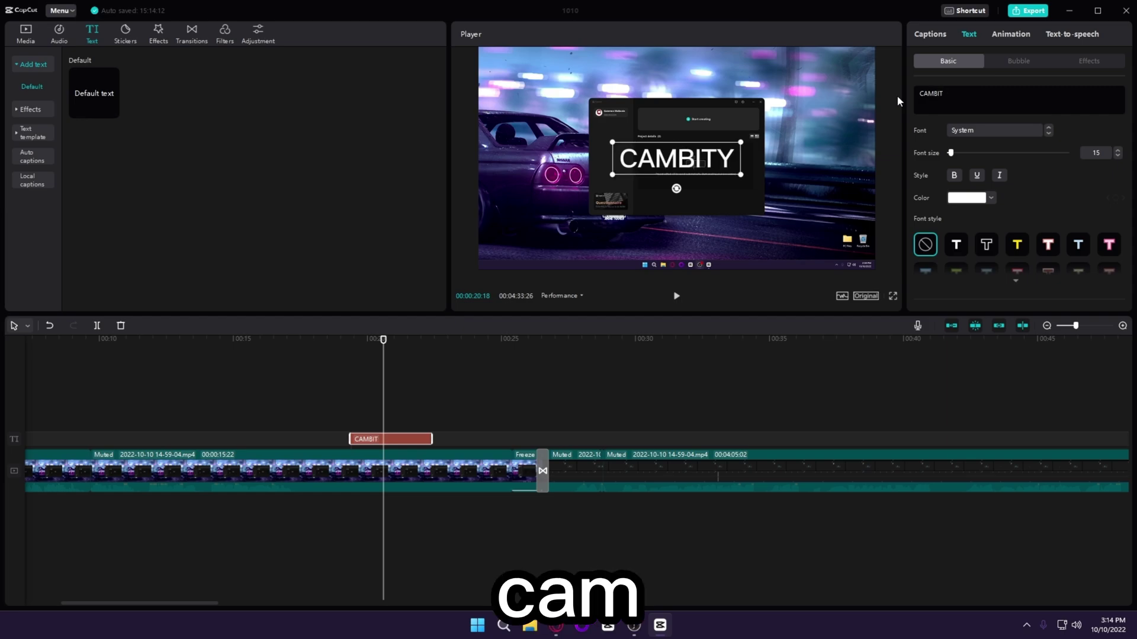
pyautogui.write('y')
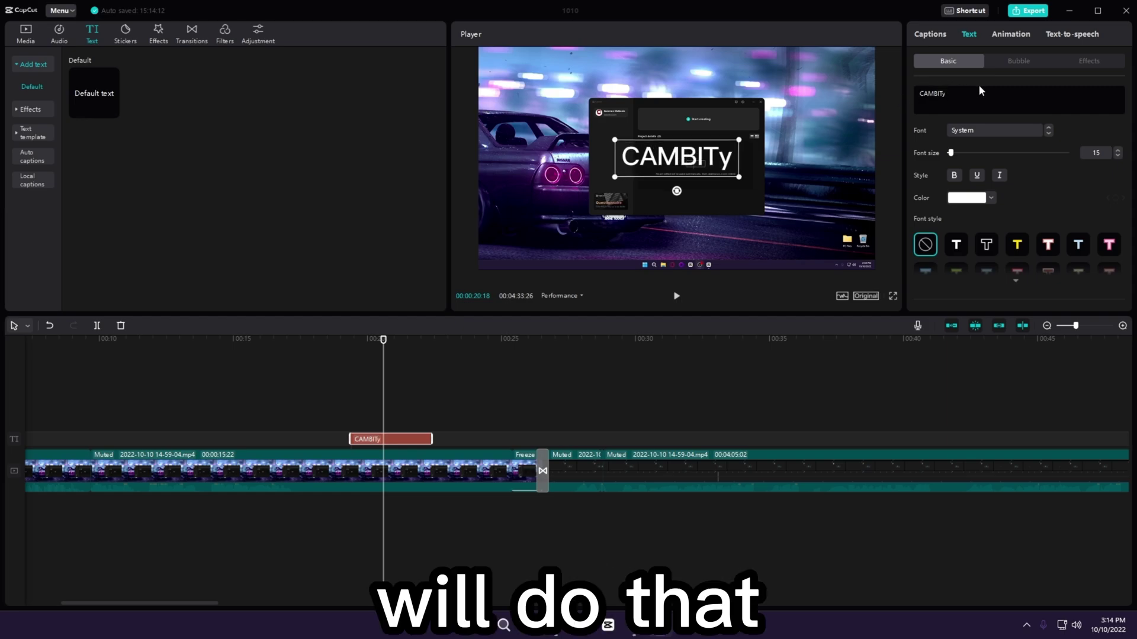
# Style the CAMBITy text with the white, black-outlined preset after trying orange and plain white
pyautogui.scroll(-2, 995, 237)
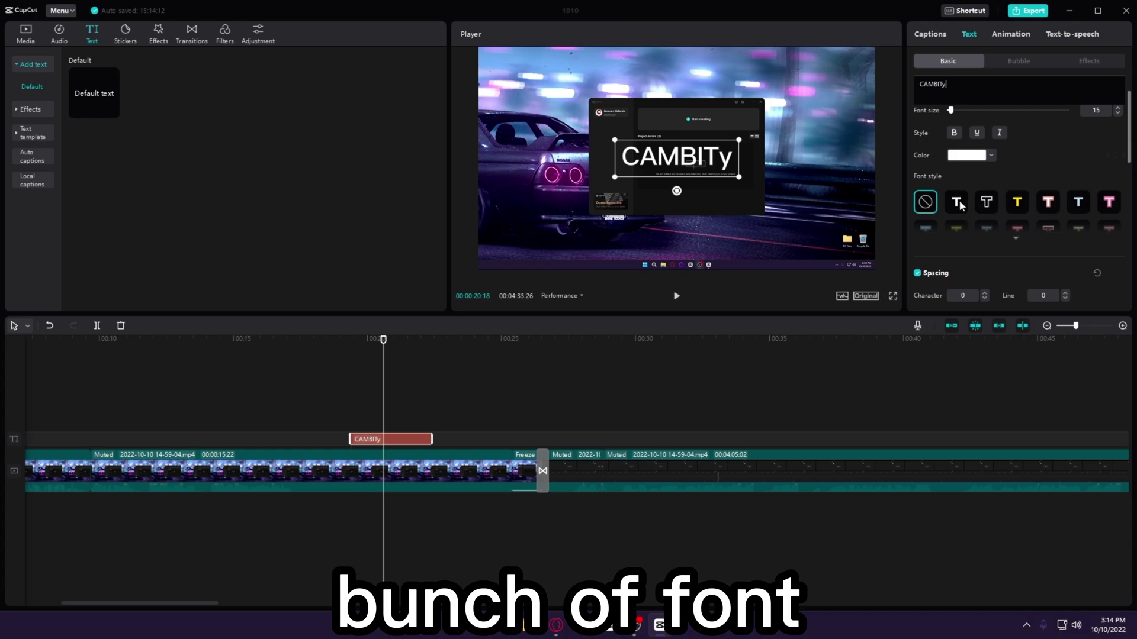
pyautogui.click(1008, 235)
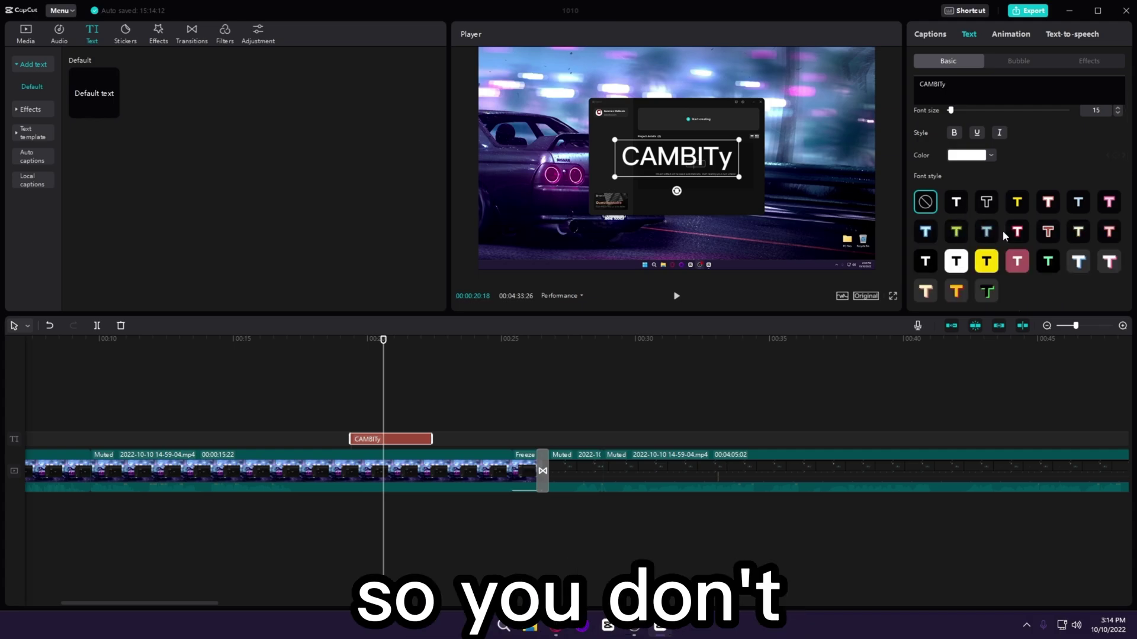
pyautogui.click(958, 293)
pyautogui.click(956, 202)
pyautogui.click(985, 202)
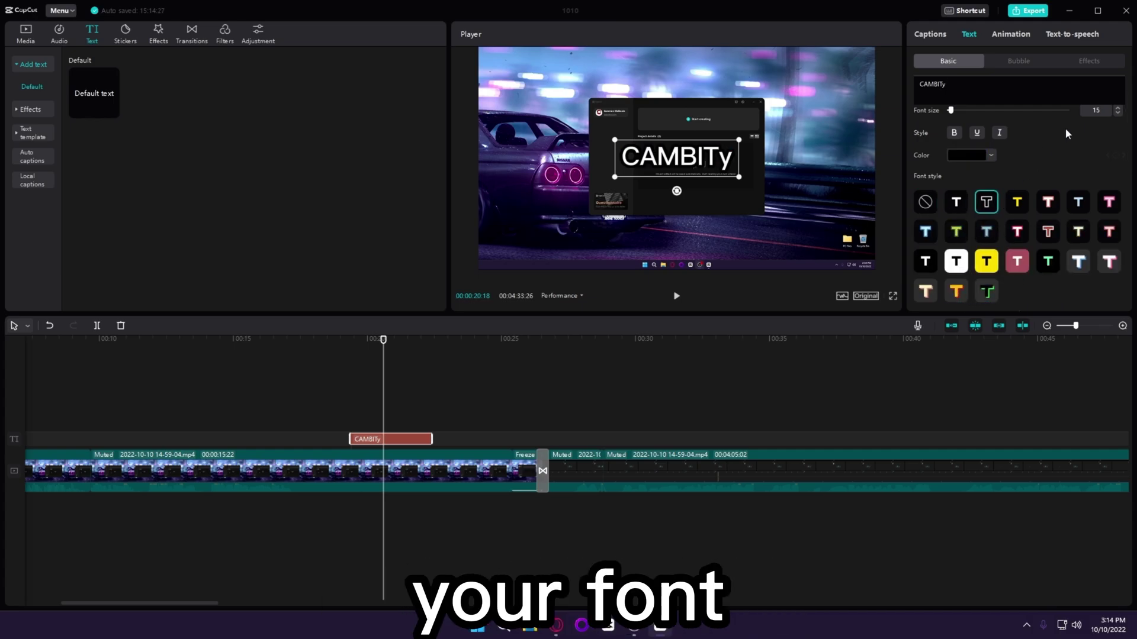
pyautogui.scroll(-3, 1037, 154)
pyautogui.scroll(-3, 1020, 168)
pyautogui.scroll(8, 1020, 168)
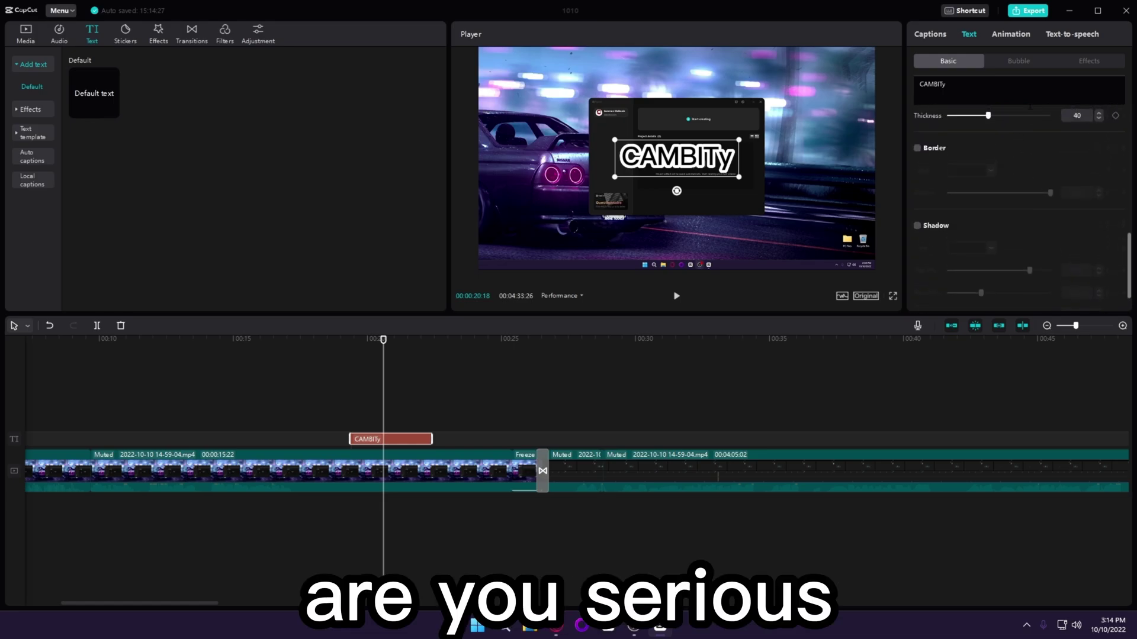
# Try the Fade In, Random letters and Flicker In animations on the CAMBITy text
pyautogui.click(1020, 38)
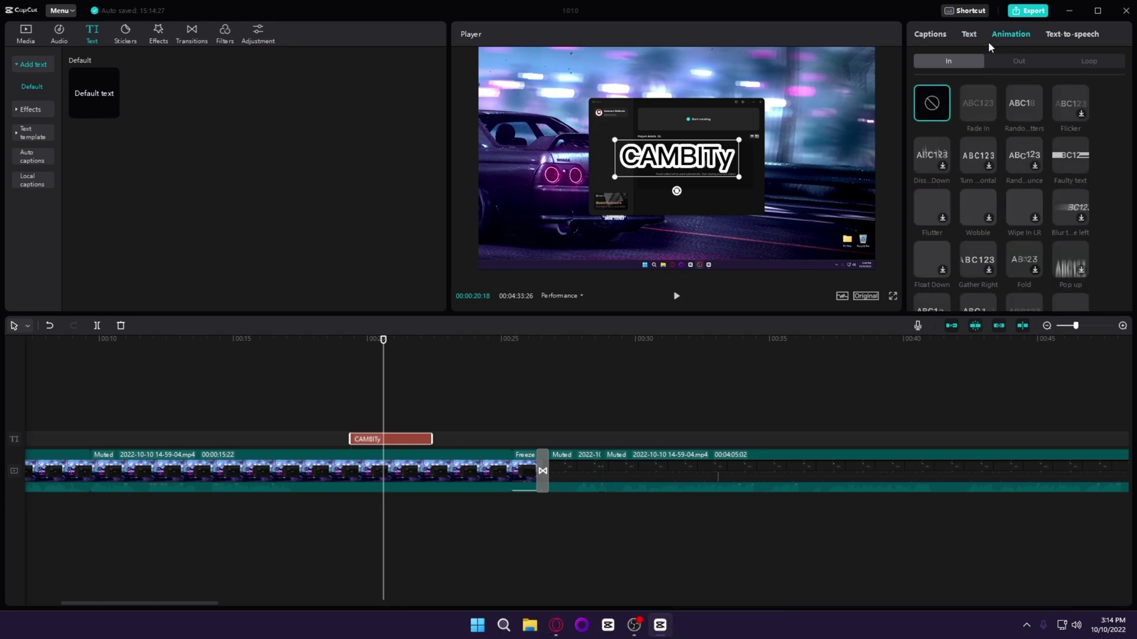
pyautogui.click(978, 94)
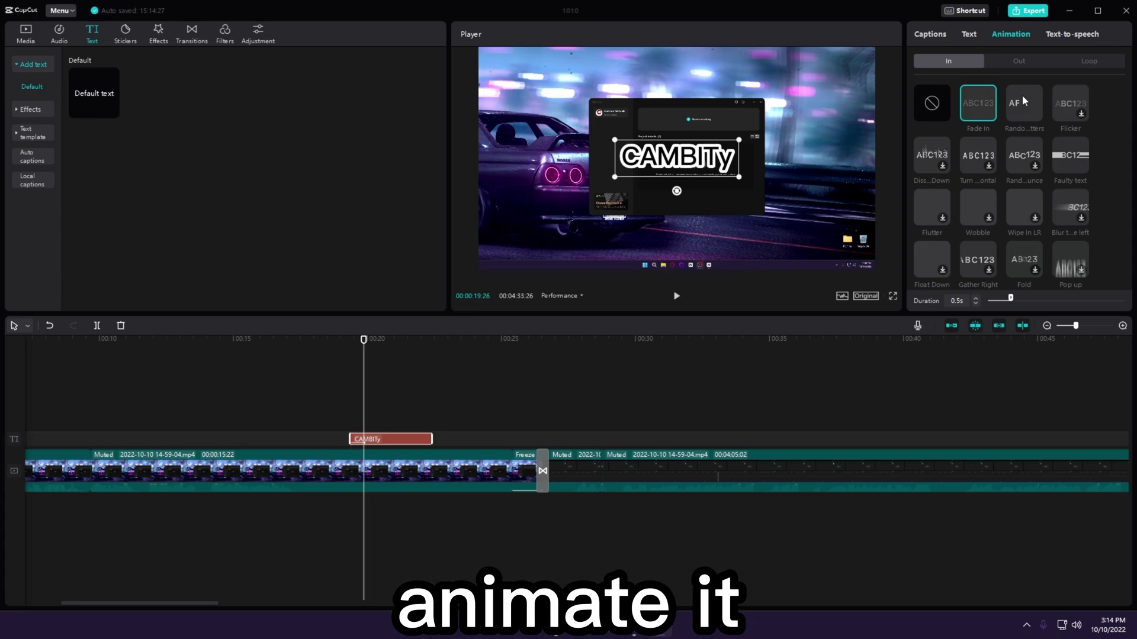
pyautogui.click(1022, 95)
pyautogui.click(1082, 91)
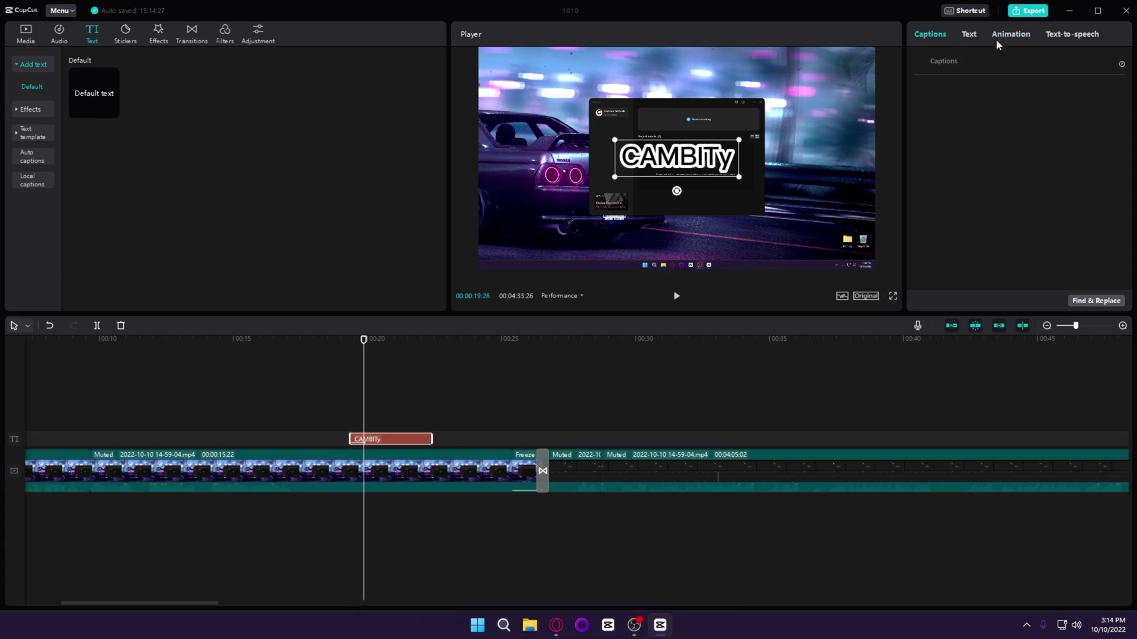
# Sample the Joey, Male Storyteller and Alex text-to-speech voices, then reselect the text clip
pyautogui.click(1052, 37)
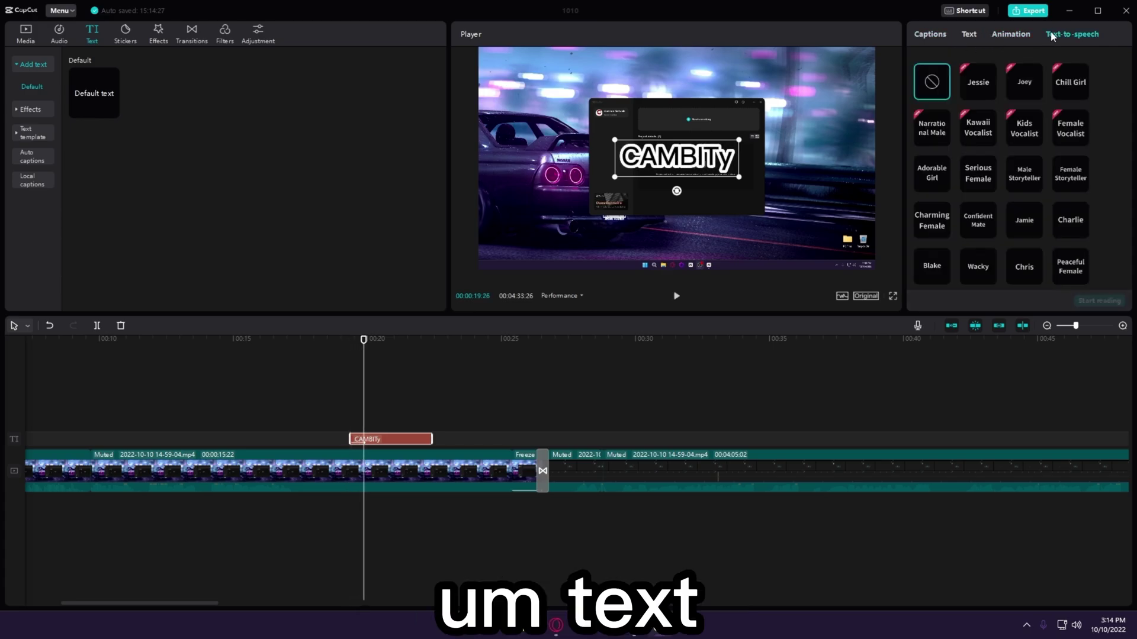
pyautogui.click(1026, 84)
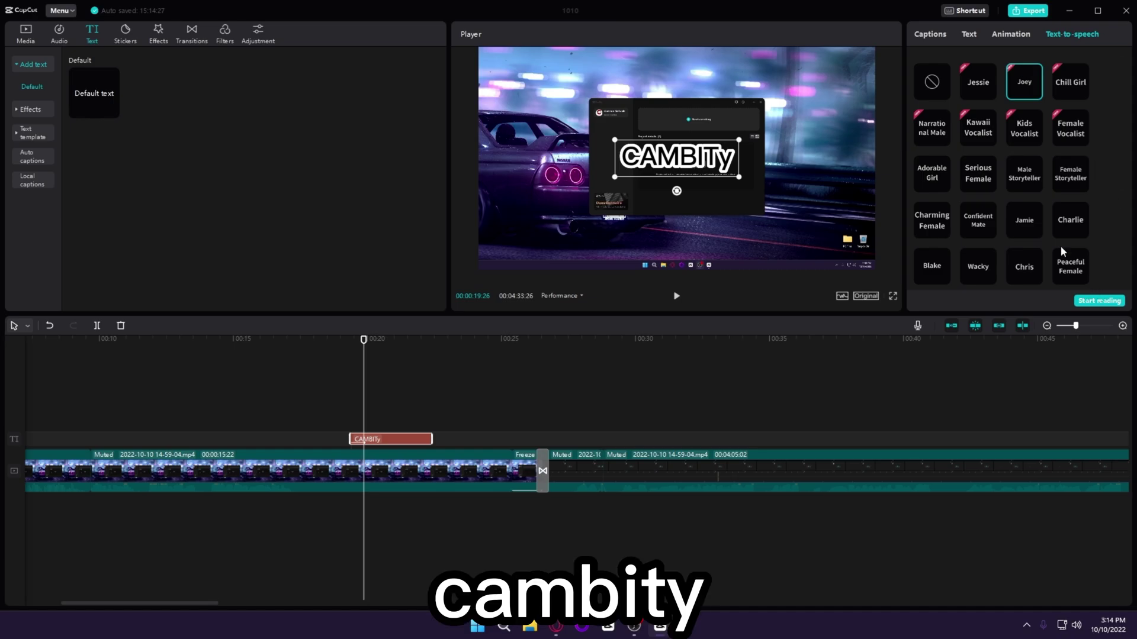
pyautogui.click(1031, 178)
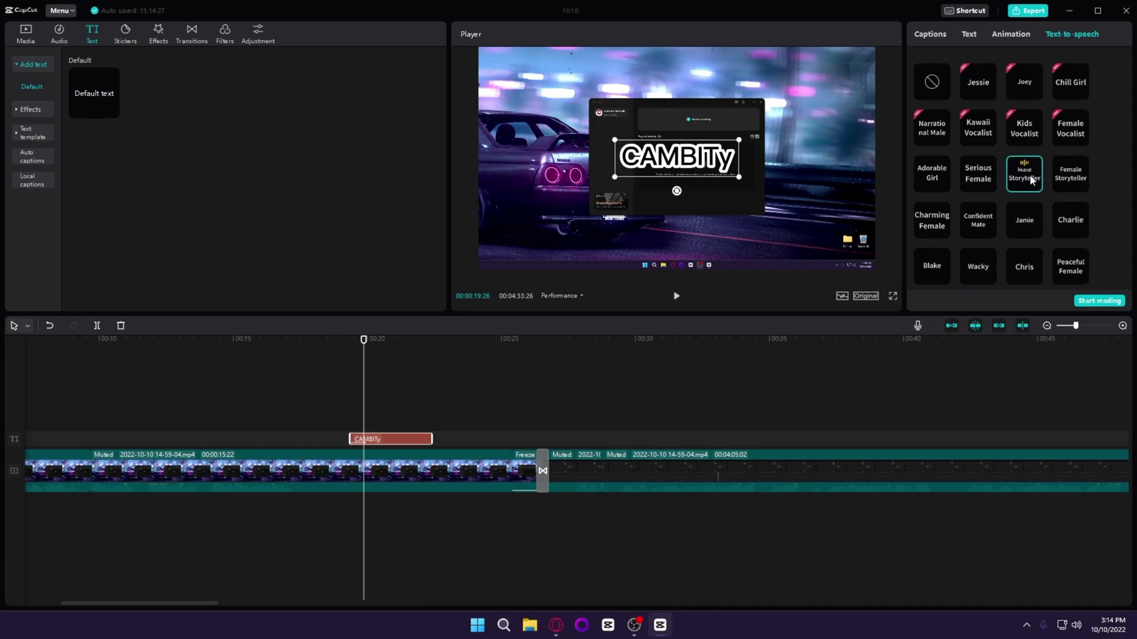
pyautogui.click(946, 79)
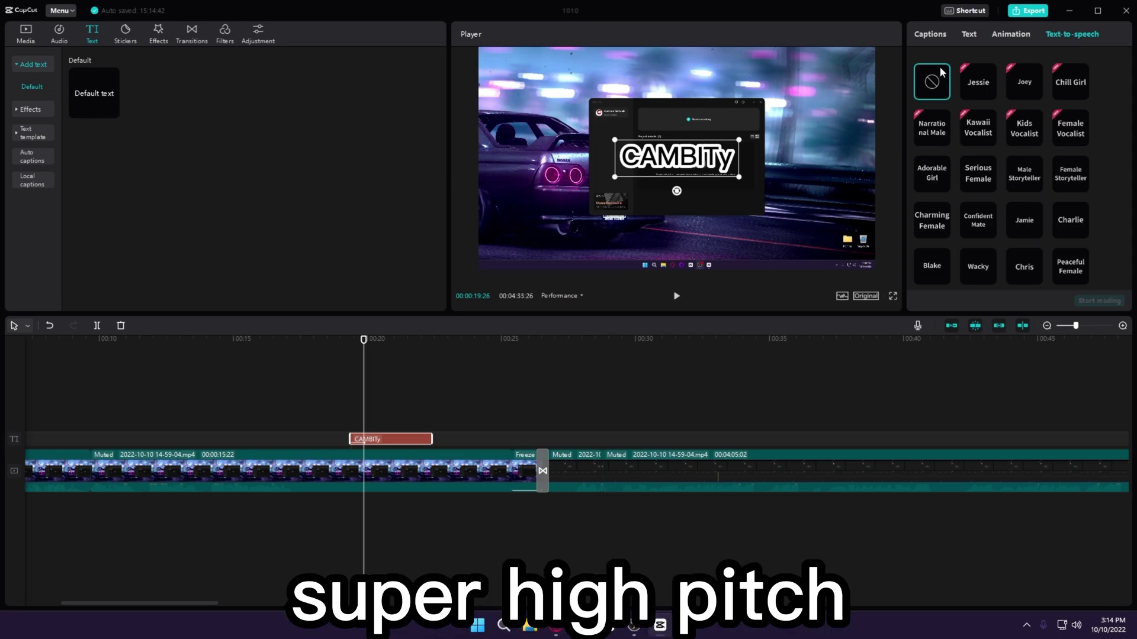
pyautogui.scroll(-3, 997, 169)
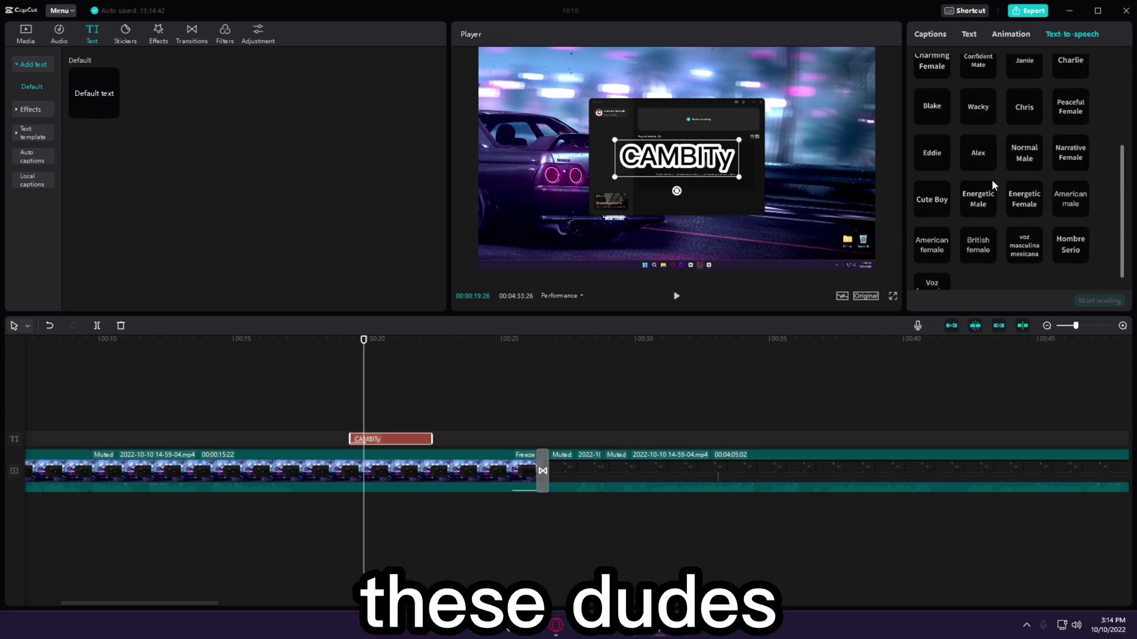
pyautogui.click(985, 152)
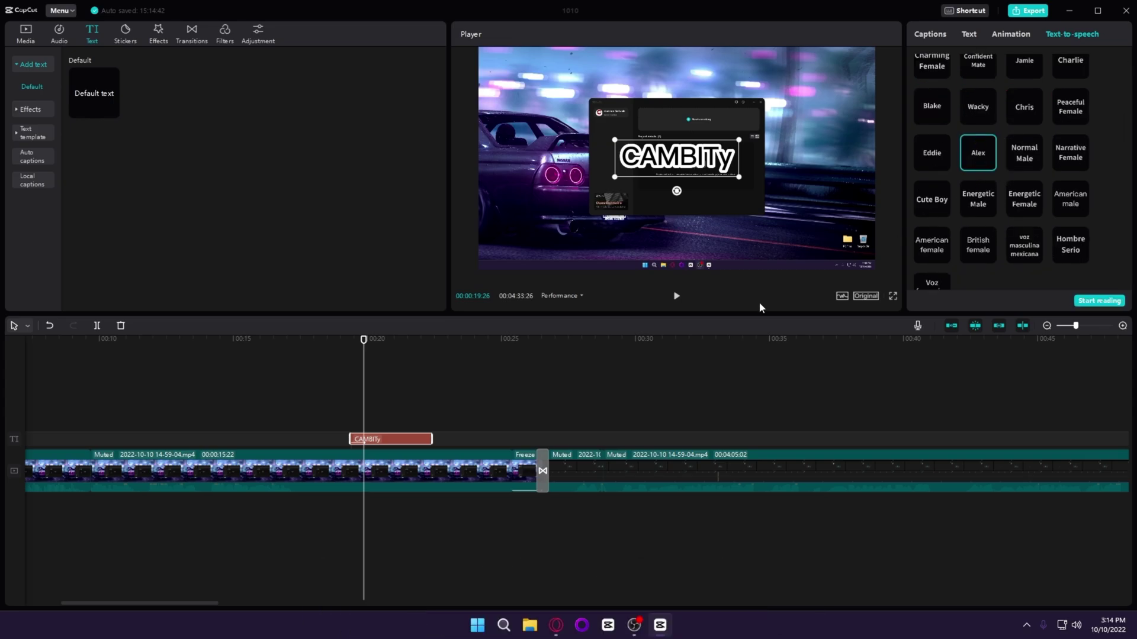
pyautogui.click(351, 415)
pyautogui.click(403, 440)
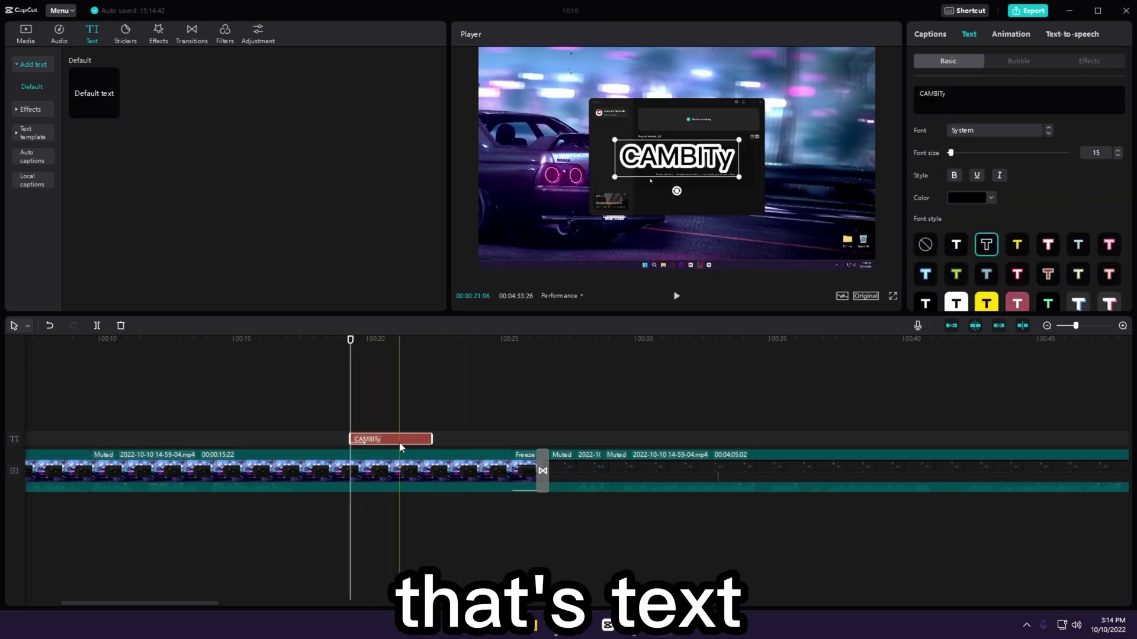
# Add the Peace song to the timeline and play the project to hear it
pyautogui.click(59, 35)
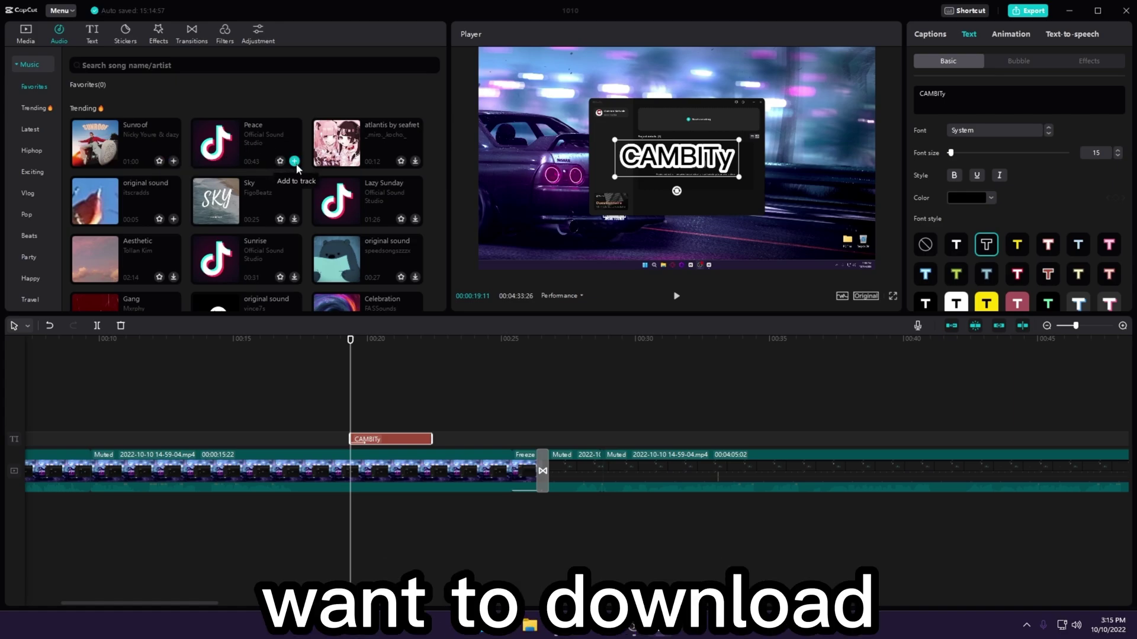
pyautogui.click(295, 161)
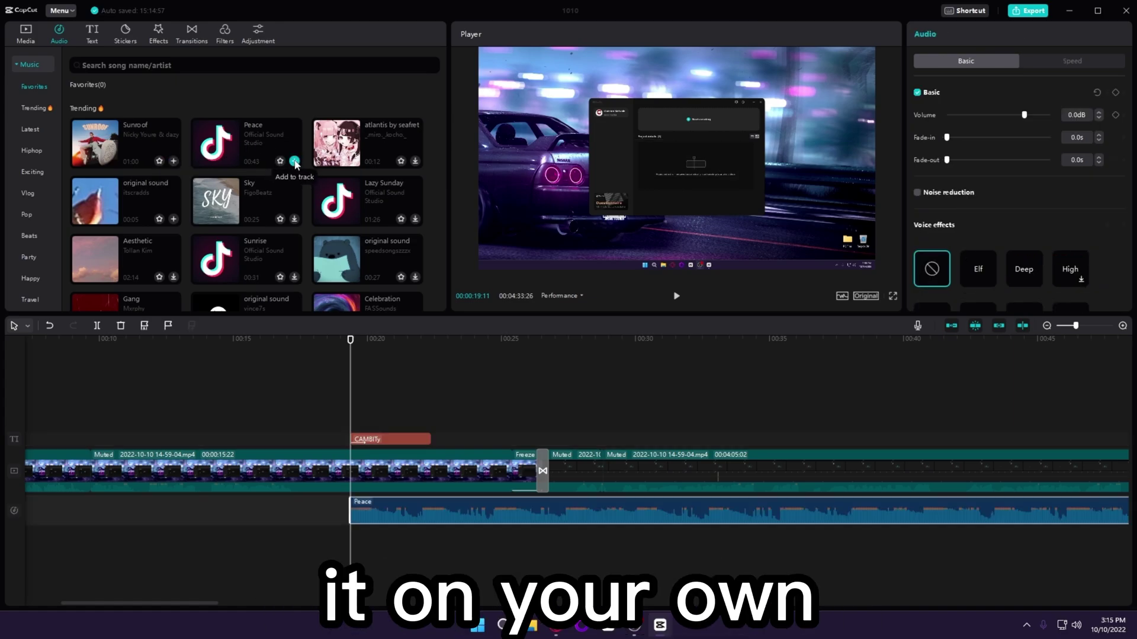
pyautogui.click(360, 393)
pyautogui.press('space')
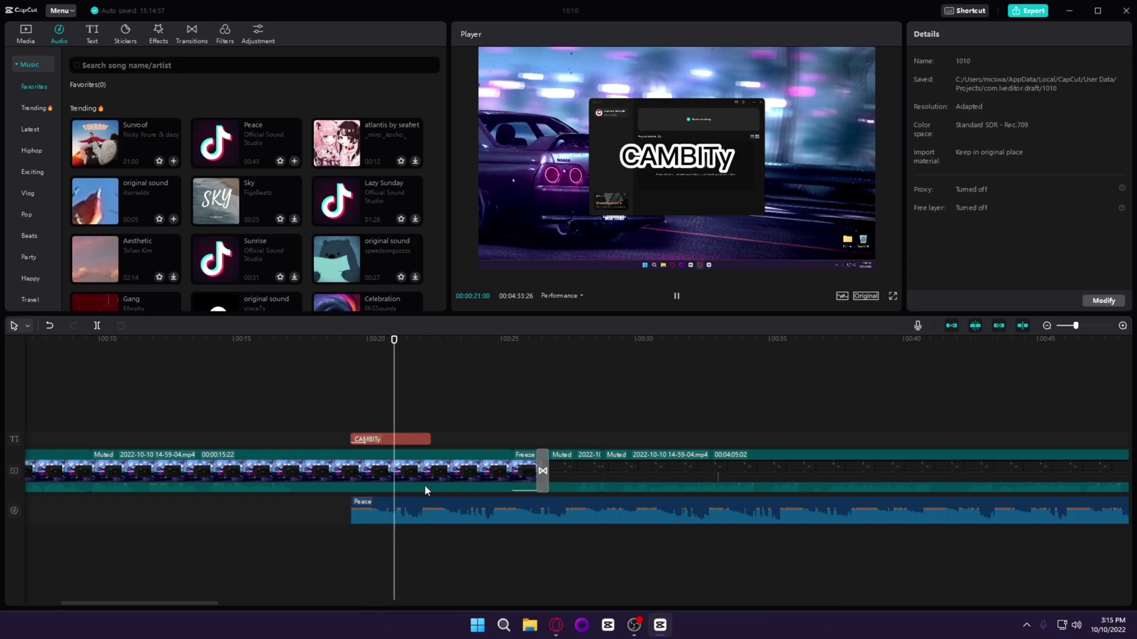
# Lower the Peace audio clip's volume to -13.0 dB
pyautogui.click(508, 508)
pyautogui.press('space')
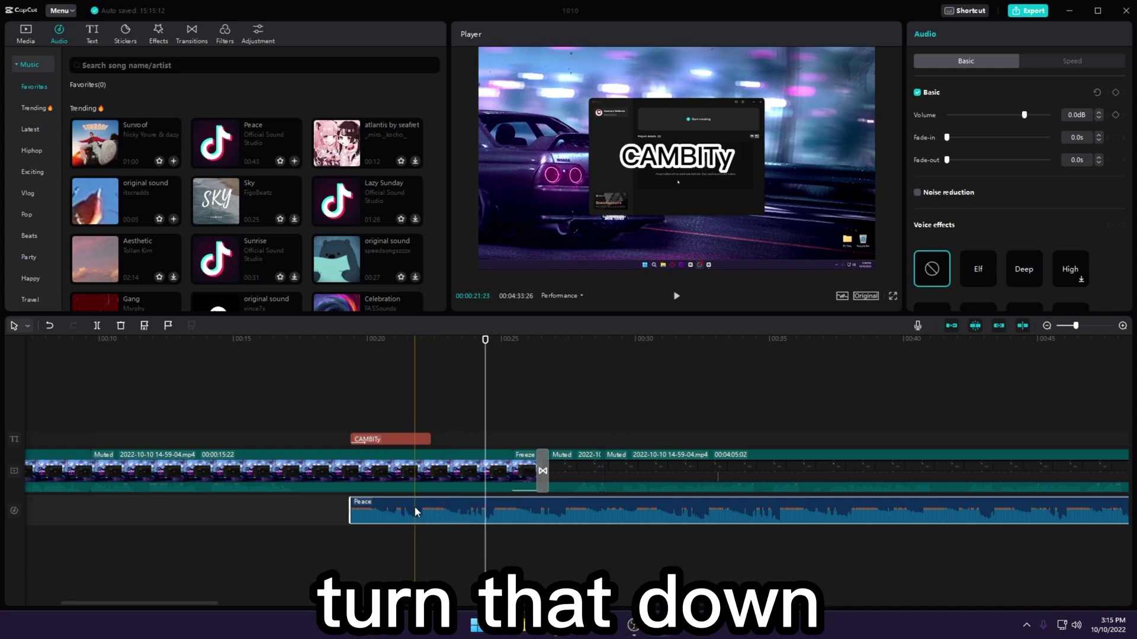
pyautogui.click(1009, 115)
pyautogui.click(30, 36)
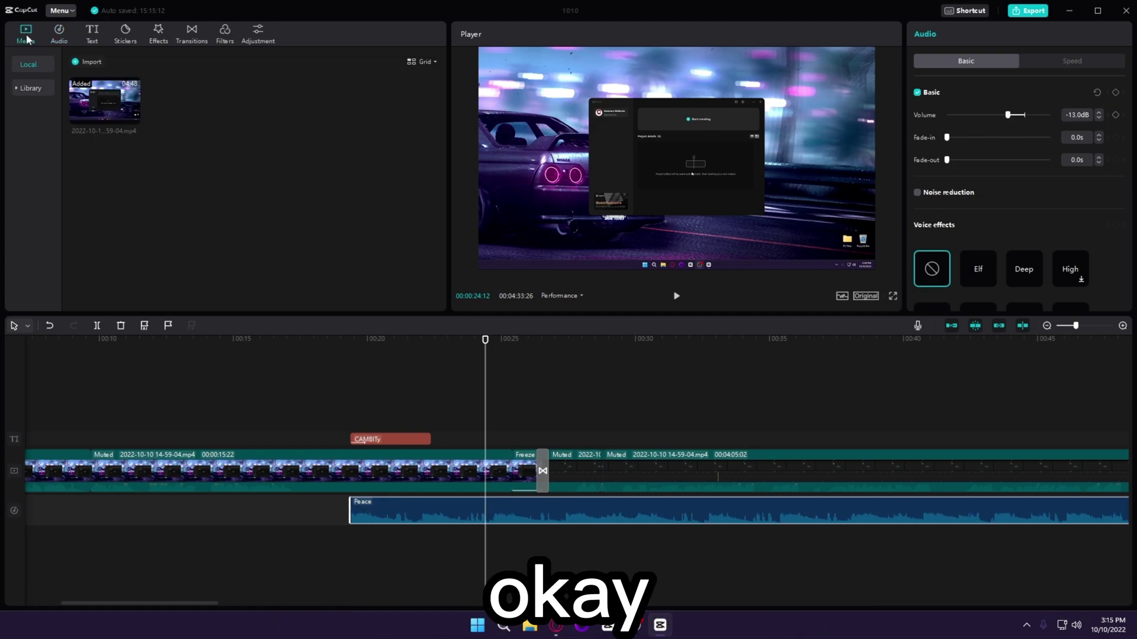
pyautogui.click(58, 35)
pyautogui.click(258, 34)
pyautogui.click(446, 472)
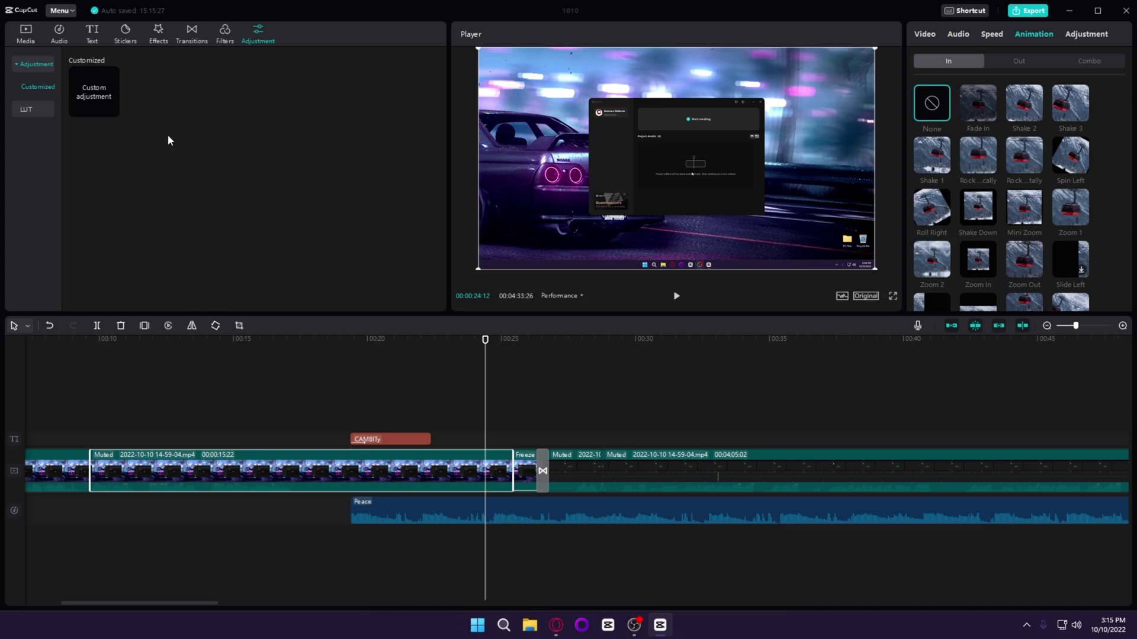
pyautogui.click(25, 31)
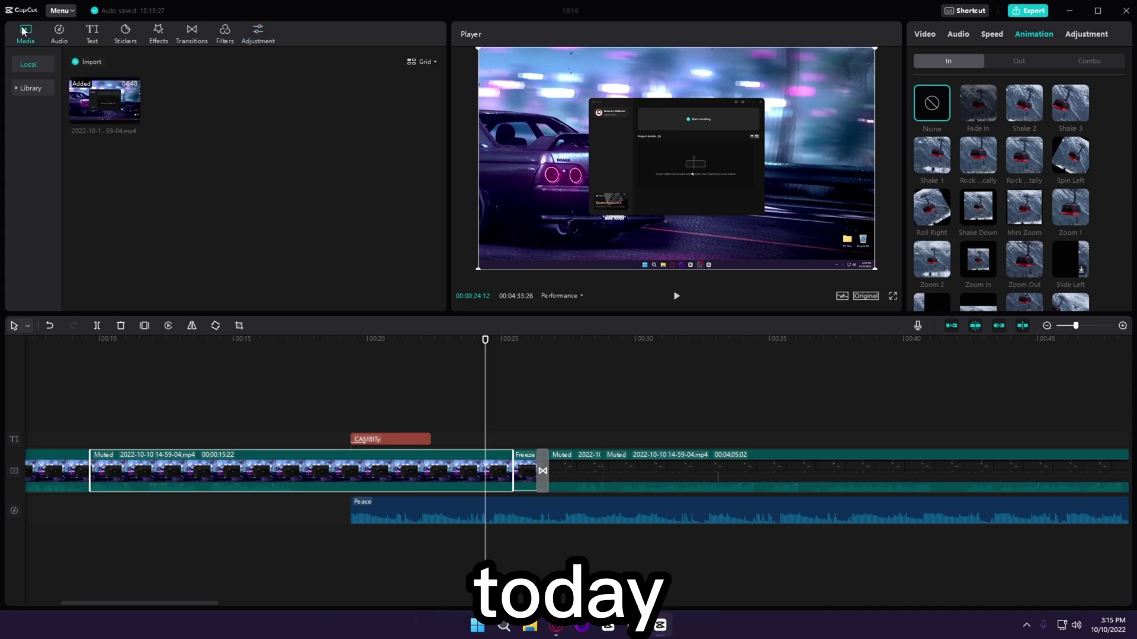
pyautogui.moveTo(133, 97)
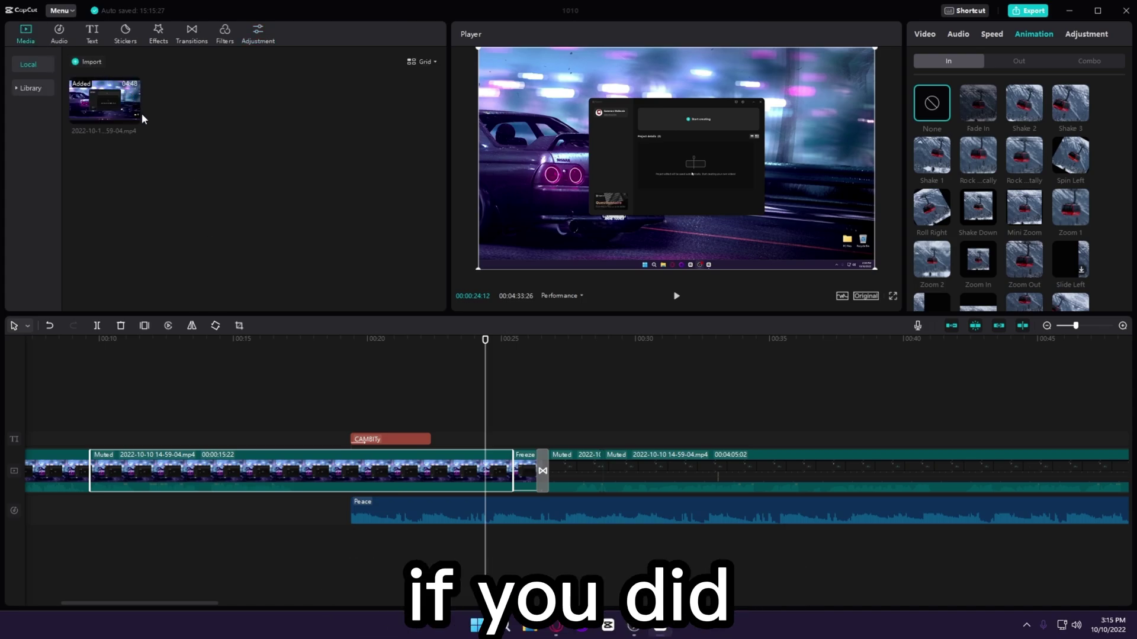